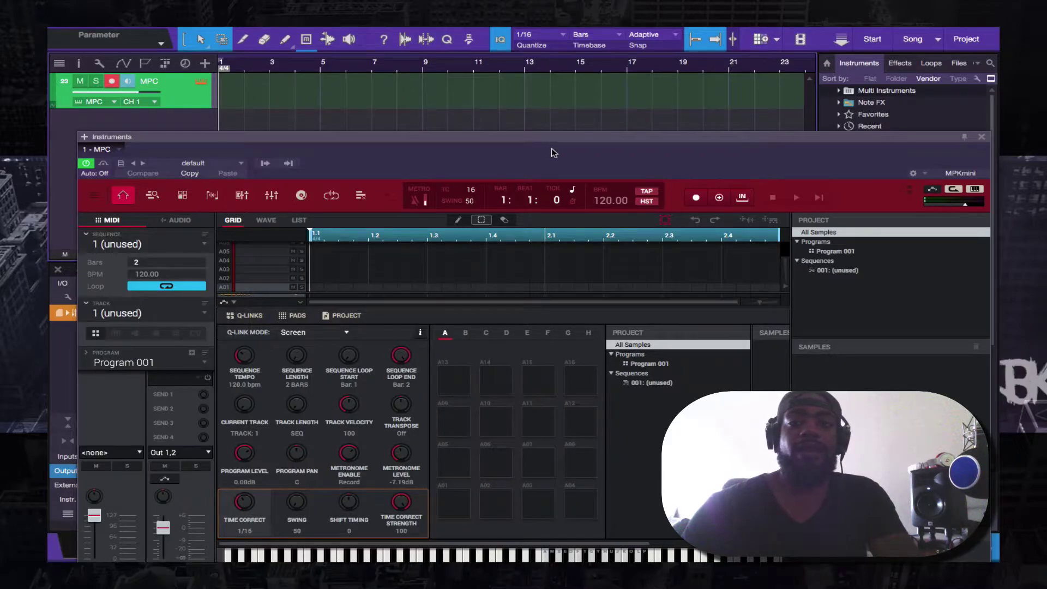
Step: Move the MPC instrument window up to reveal it fully and open the External Devices preferences
{"action": "left_click_drag", "start_coordinate": [555, 154], "coordinate": [548, 78]}
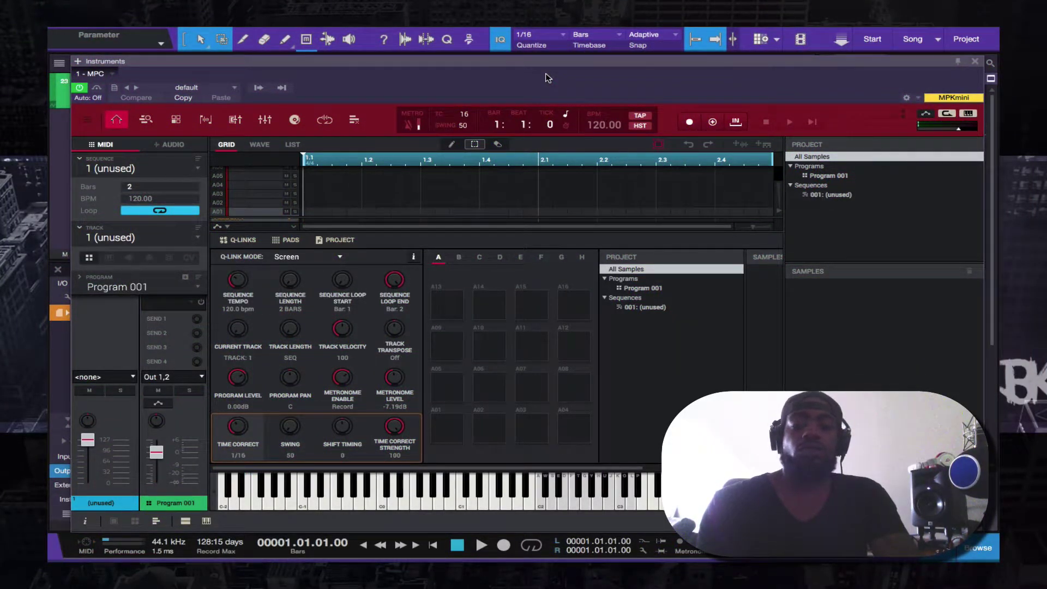
{"action": "key", "text": "super+comma"}
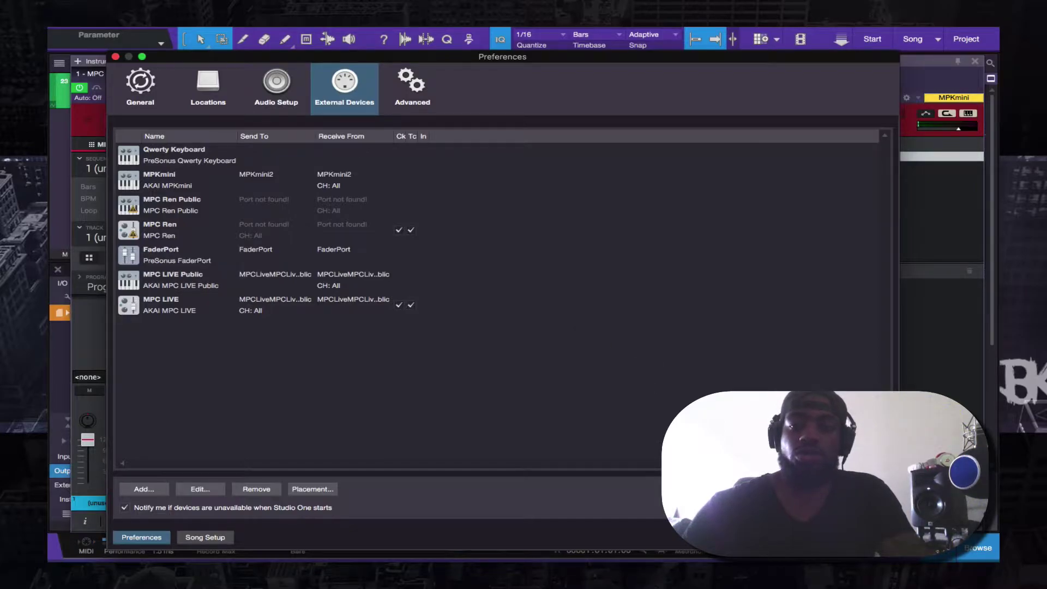
{"action": "key", "text": "Return"}
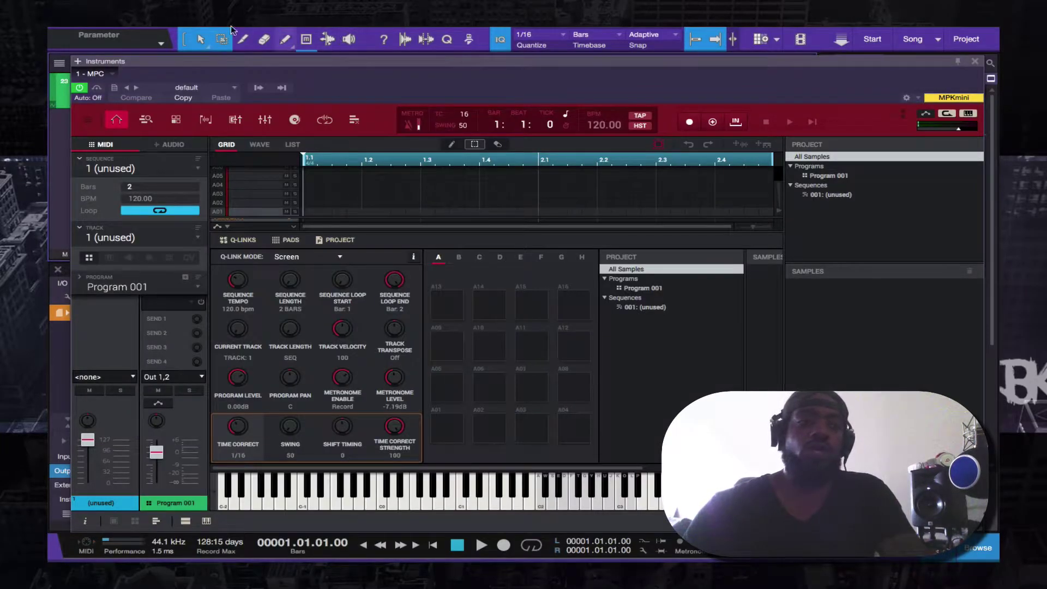
{"action": "mouse_move", "coordinate": [96, 37]}
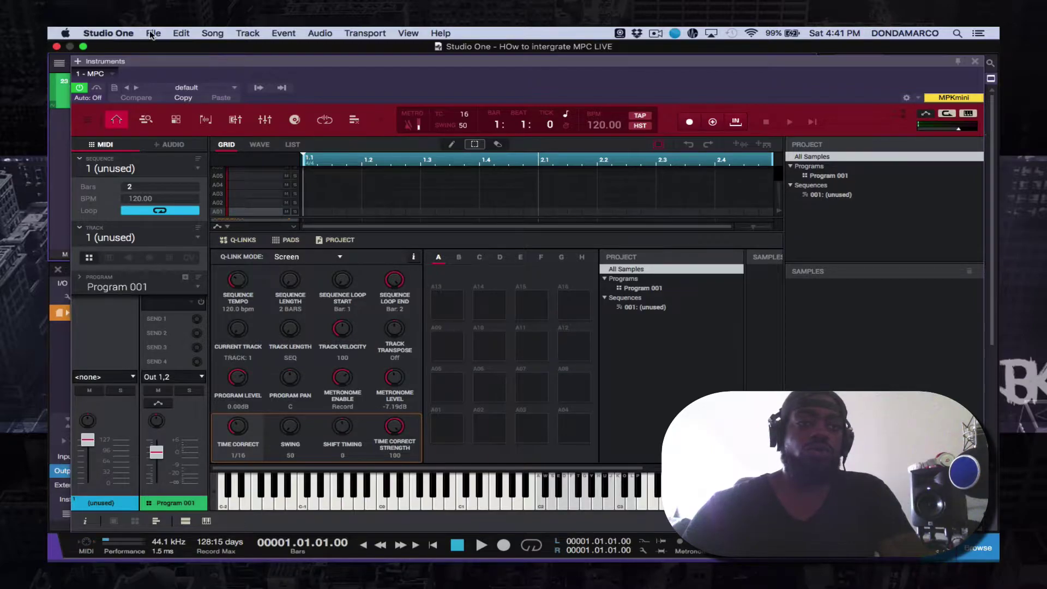
{"action": "left_click", "coordinate": [128, 34]}
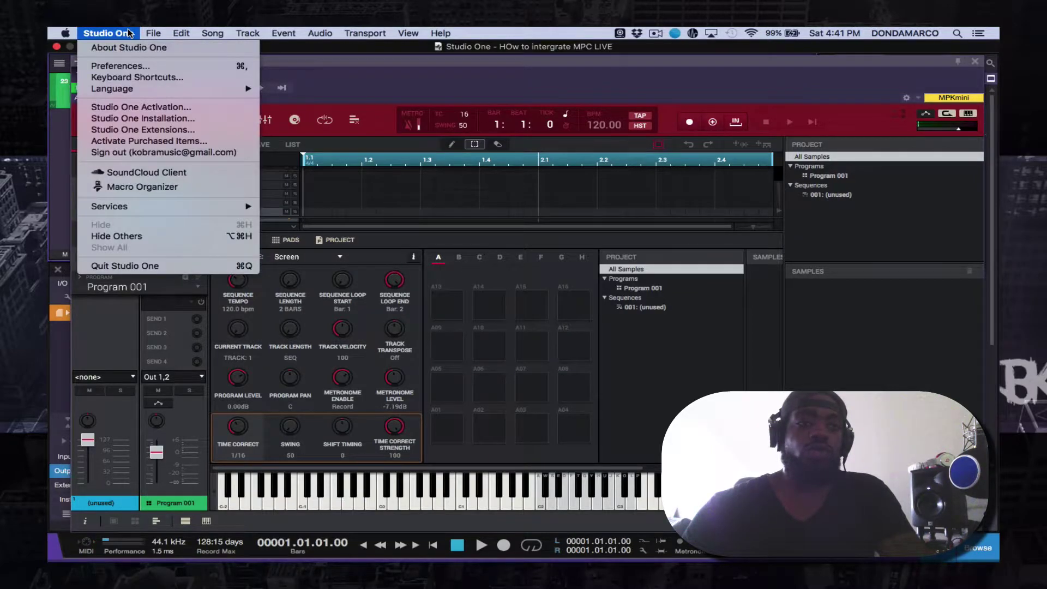
{"action": "left_click", "coordinate": [128, 67]}
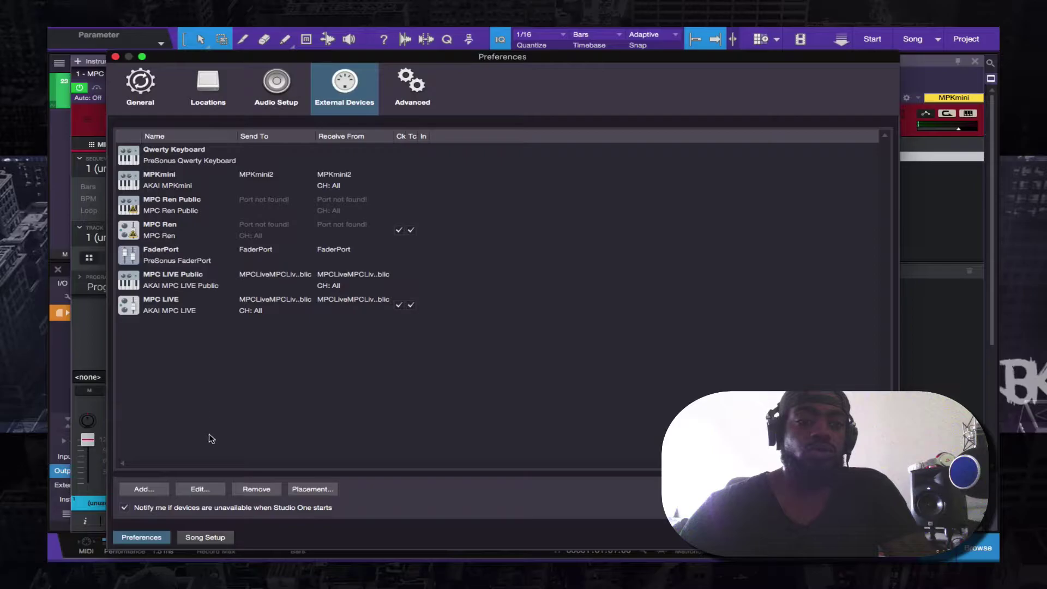
Step: Start adding an external device and examine the device models in the AKAI vendor folder
{"action": "left_click", "coordinate": [153, 492]}
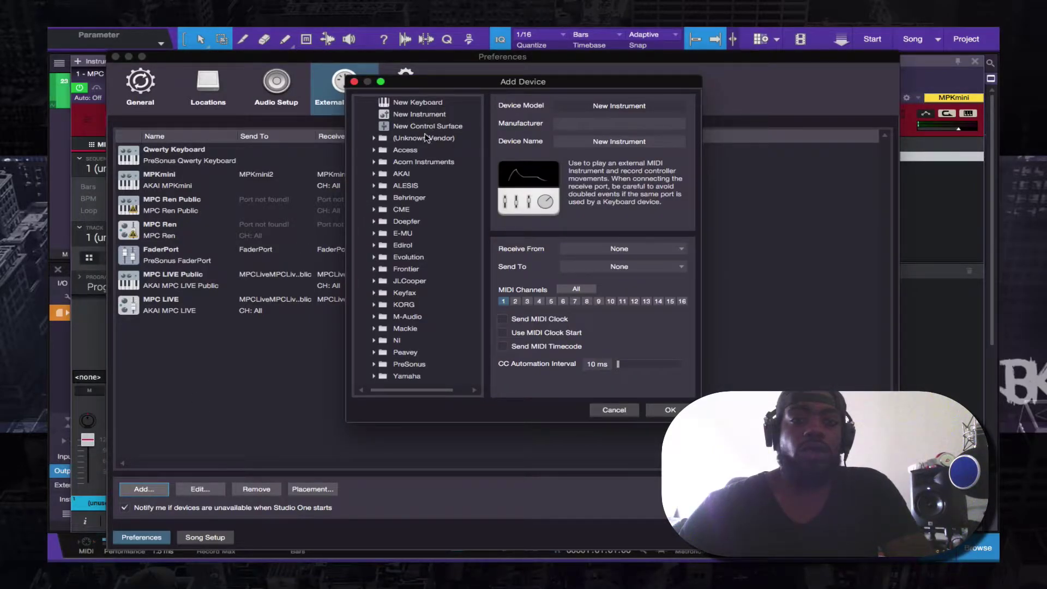
{"action": "left_click", "coordinate": [374, 175]}
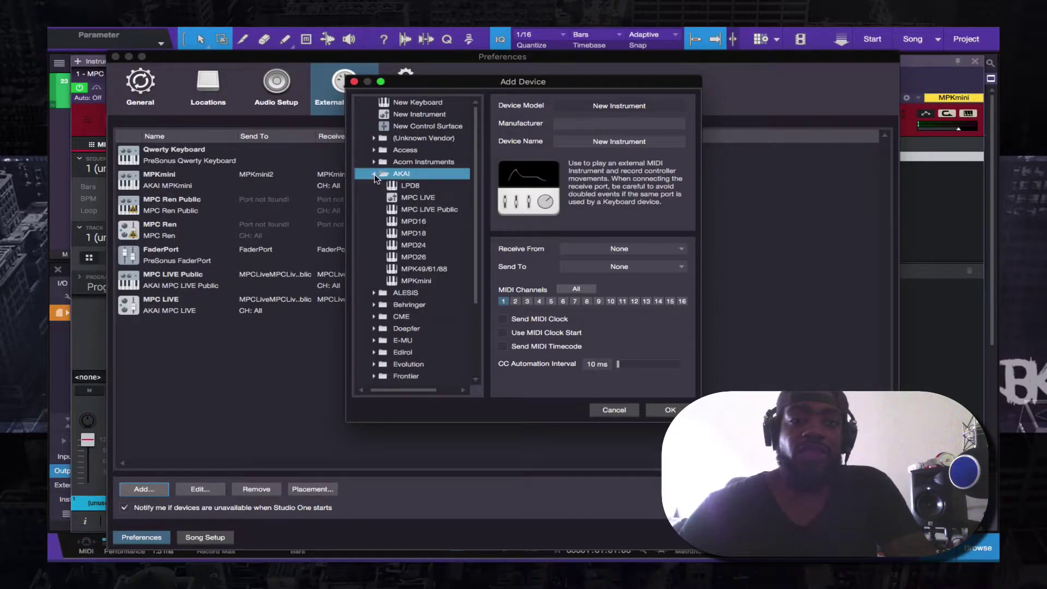
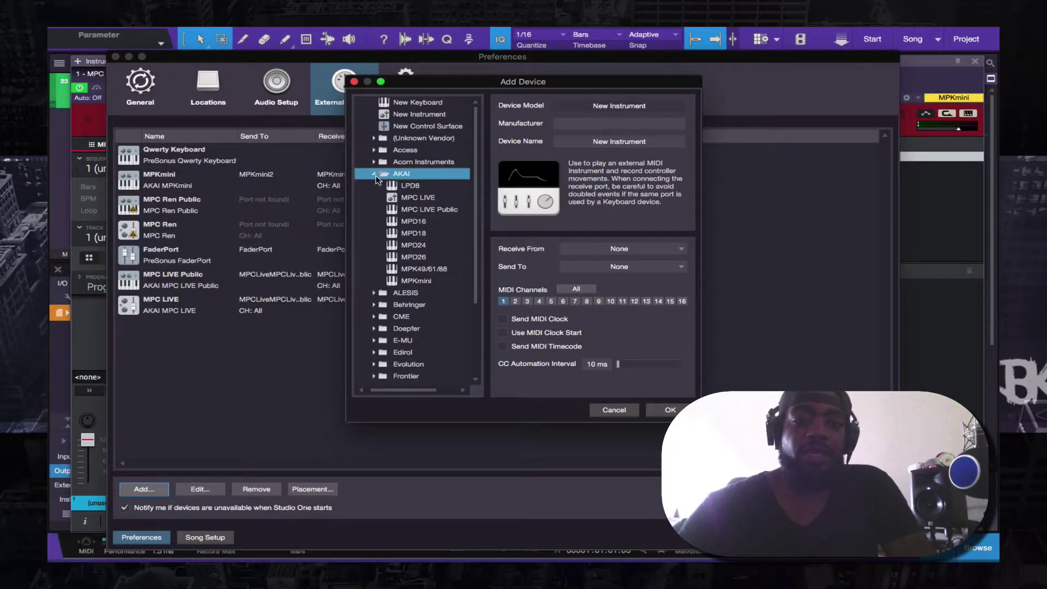
{"action": "left_click", "coordinate": [374, 174]}
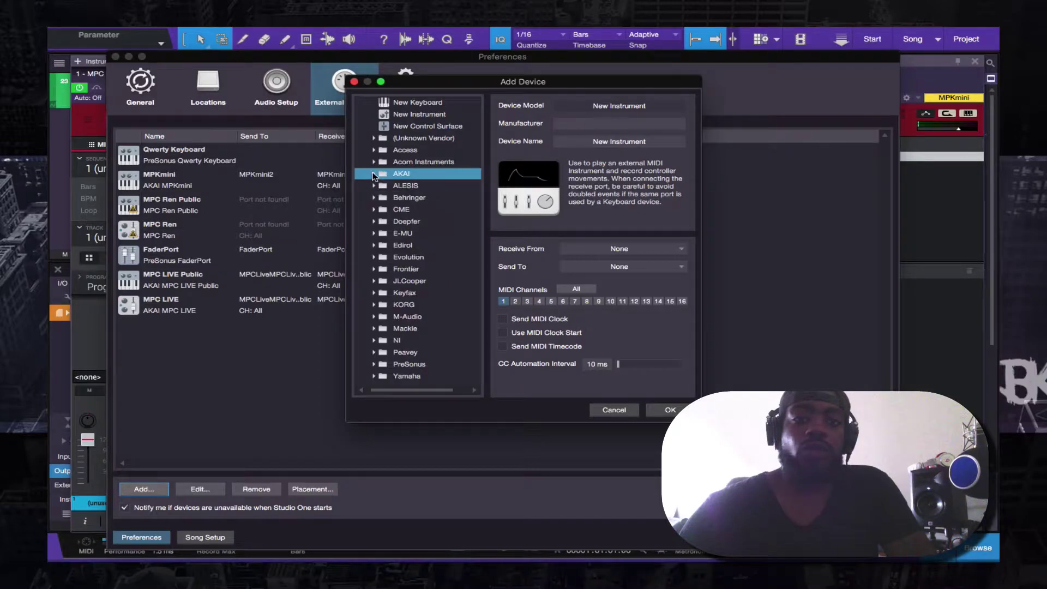
Step: Fill in a new instrument device with manufacturer akai, device name mpc live and all MIDI channels enabled
{"action": "left_click", "coordinate": [401, 103]}
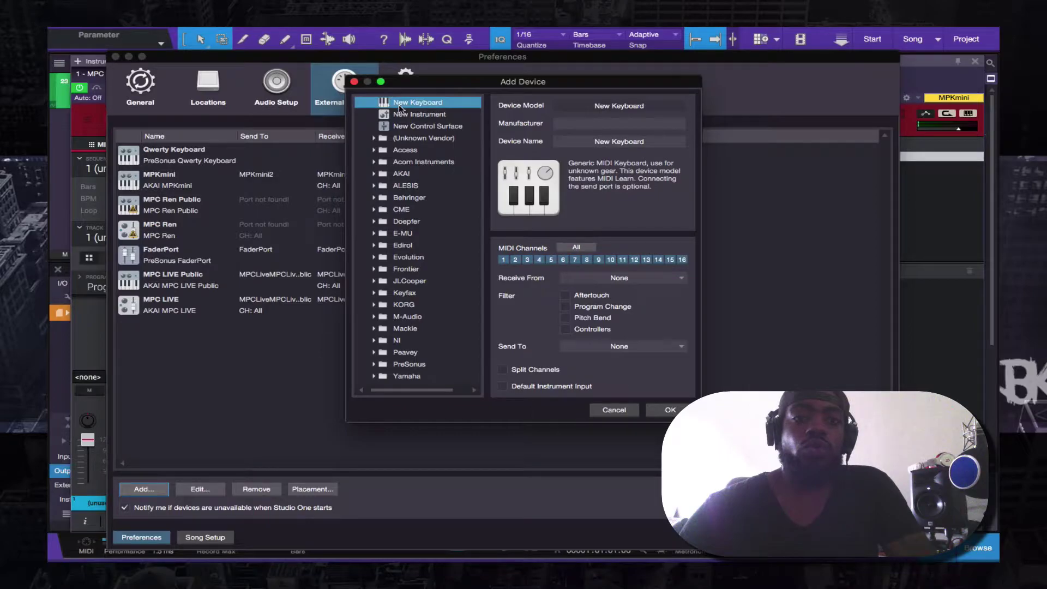
{"action": "left_click", "coordinate": [408, 117]}
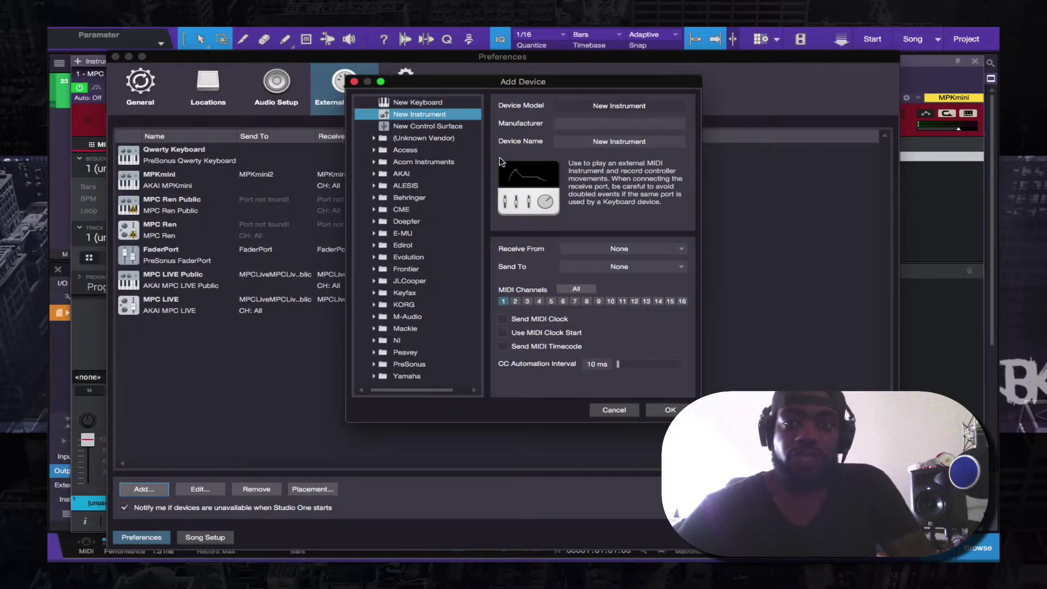
{"action": "left_click", "coordinate": [605, 123]}
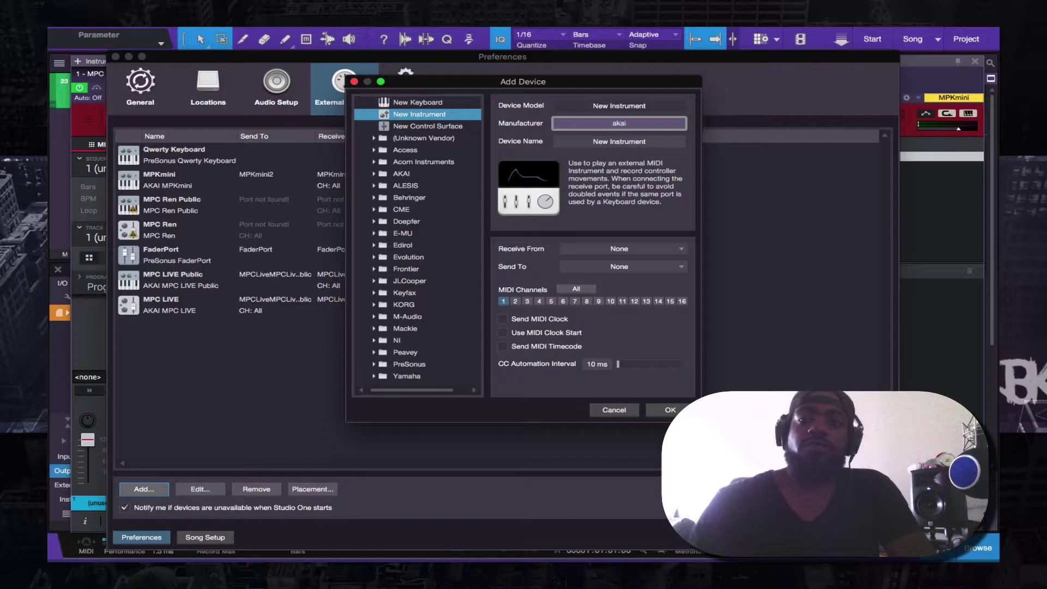
{"action": "left_click", "coordinate": [637, 142]}
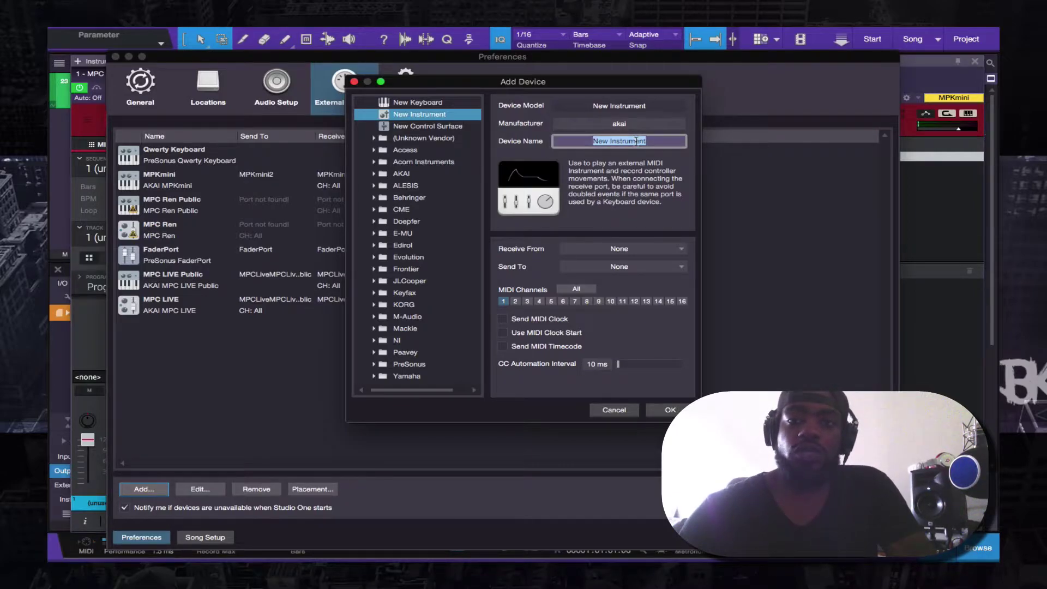
{"action": "type", "text": "mp"}
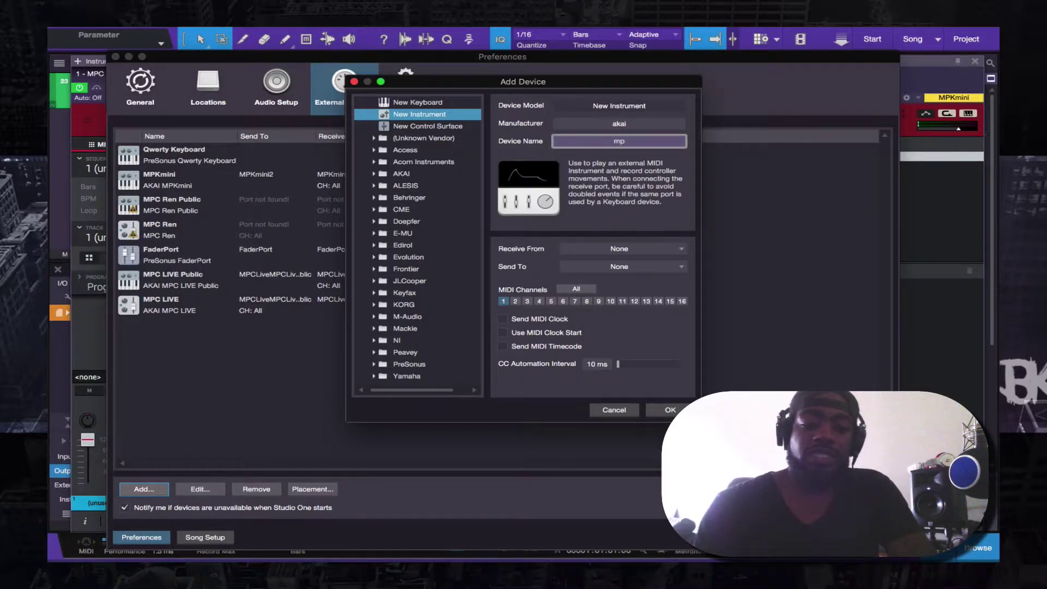
{"action": "type", "text": "c li"}
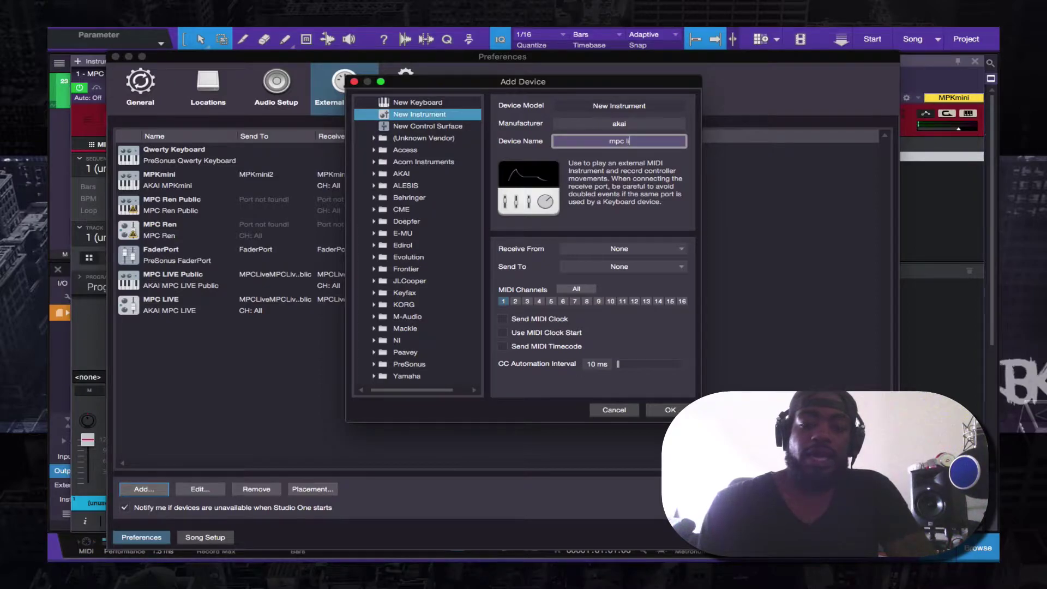
{"action": "type", "text": "ve"}
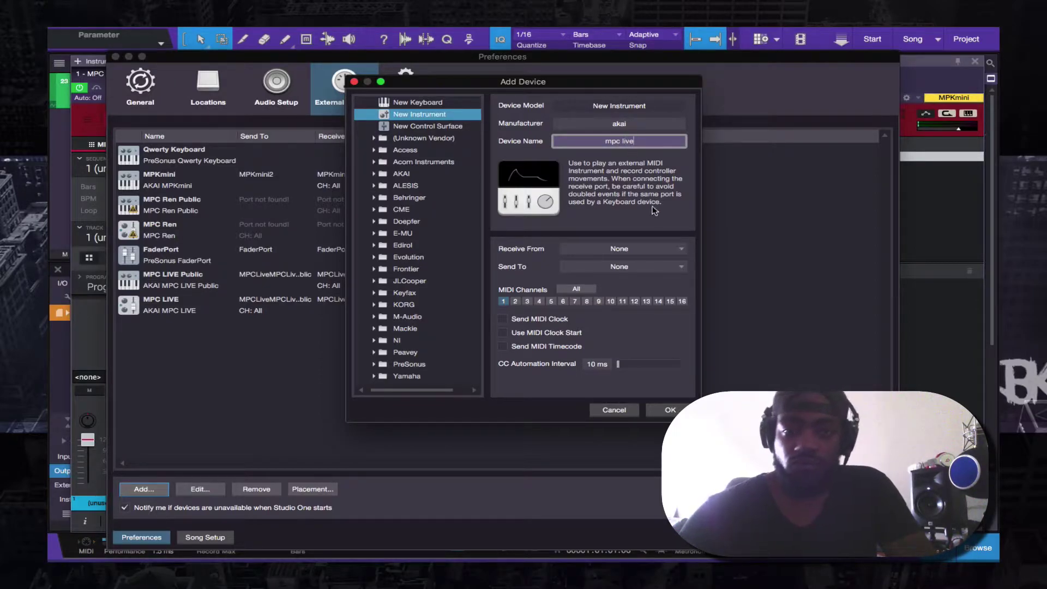
{"action": "left_click", "coordinate": [580, 290]}
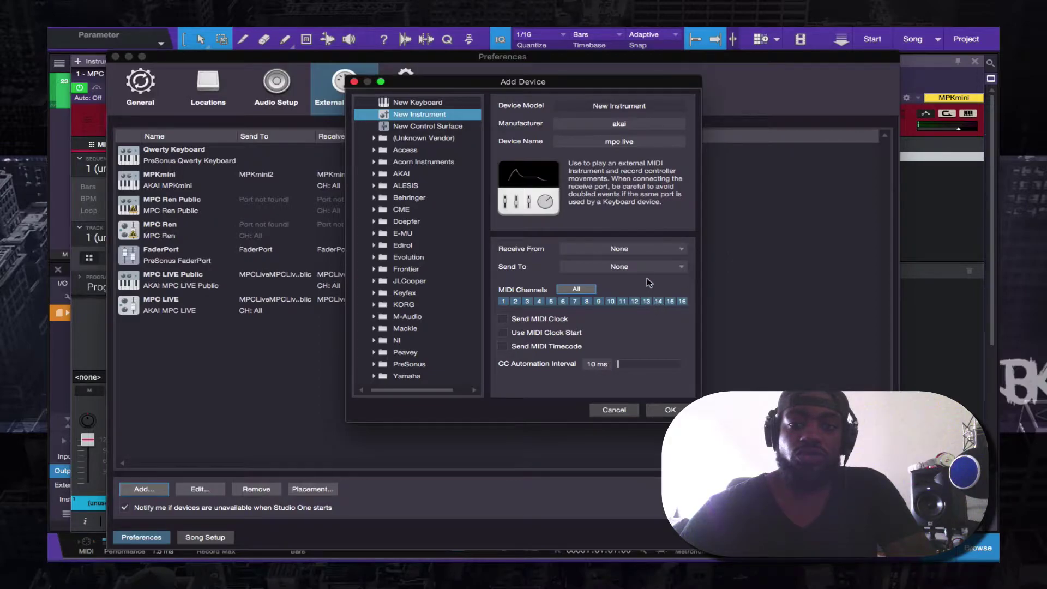
Step: Examine the Receive From port choices for the new instrument and cancel adding the device
{"action": "left_click", "coordinate": [654, 246]}
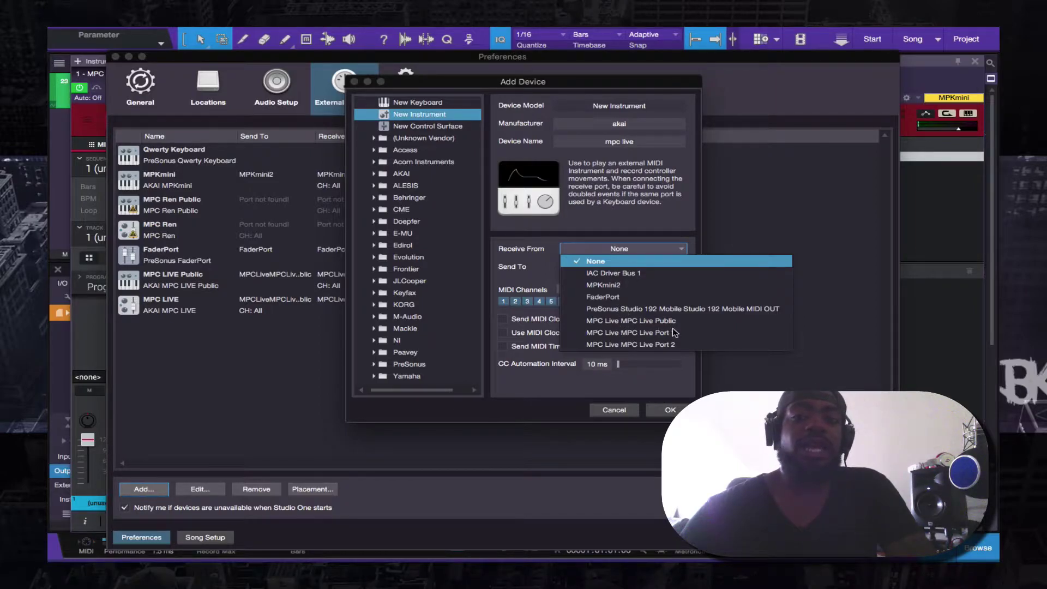
{"action": "left_click", "coordinate": [624, 415]}
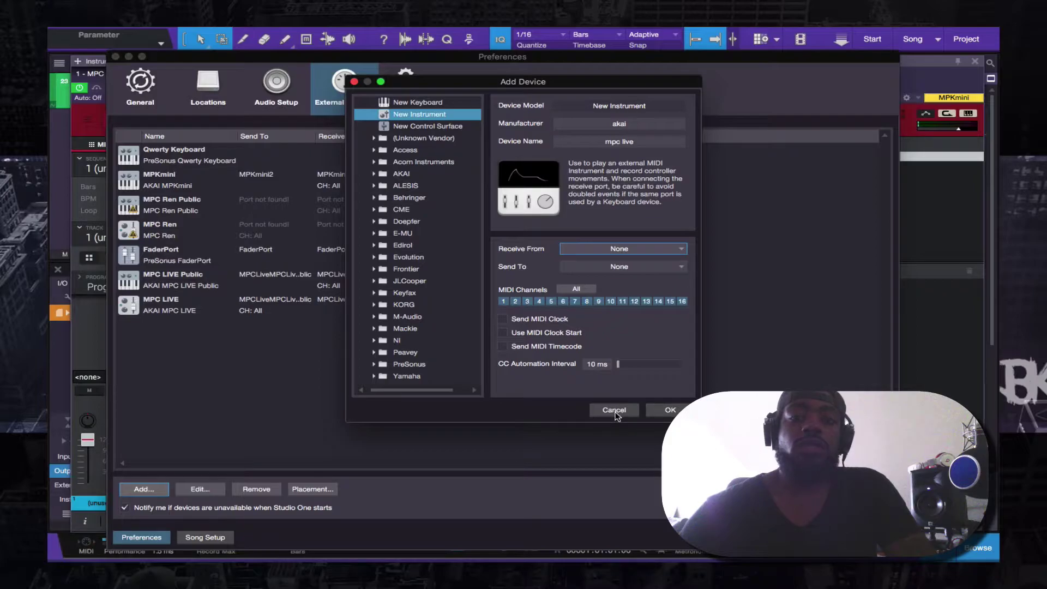
{"action": "left_click", "coordinate": [615, 412]}
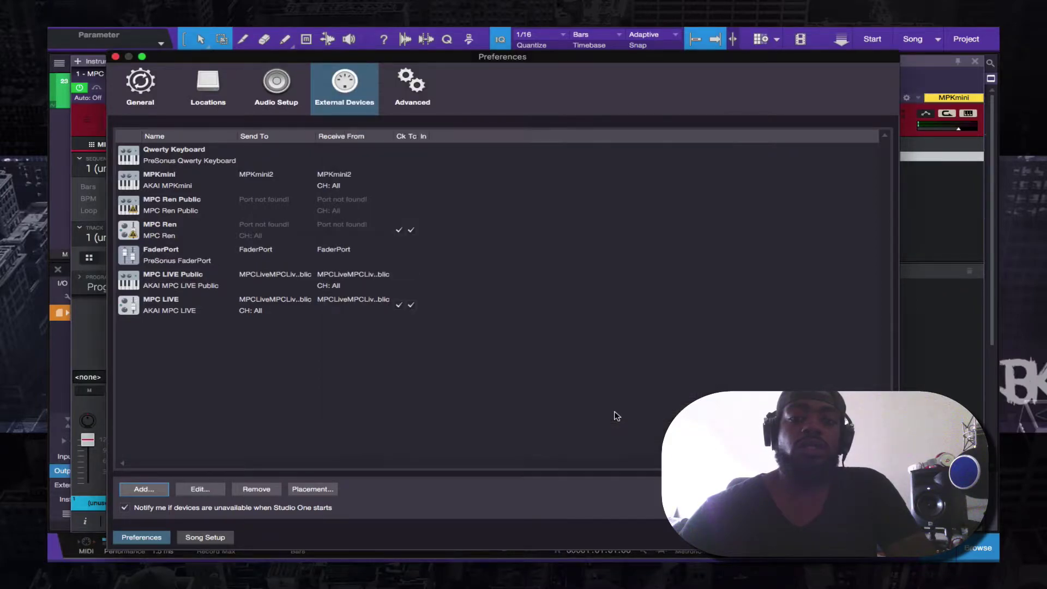
Step: Examine the Receive From and Send To port choices for a new keyboard device and cancel adding it
{"action": "left_click", "coordinate": [141, 491]}
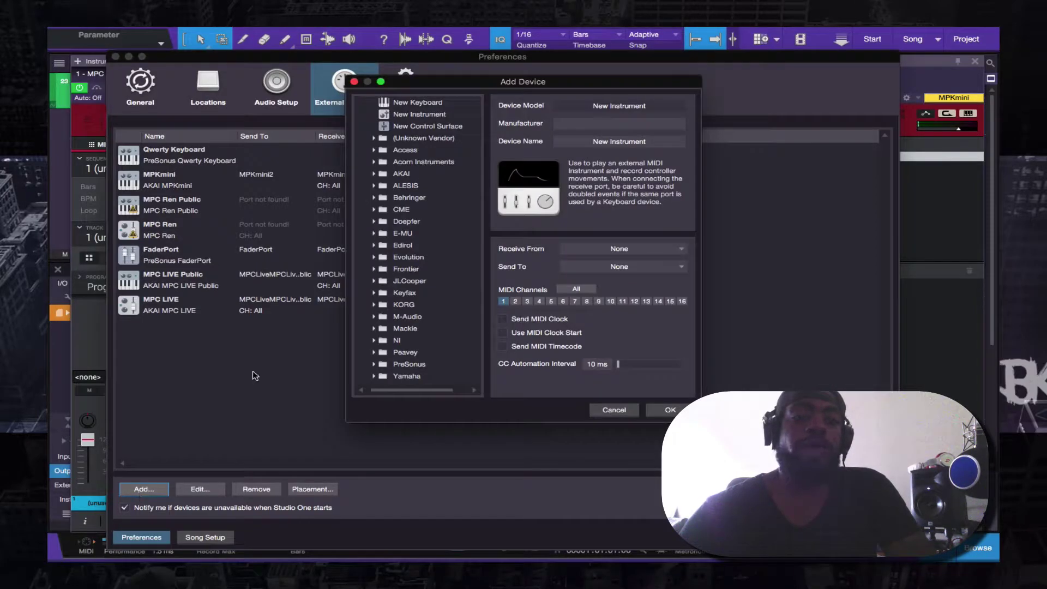
{"action": "left_click", "coordinate": [430, 103]}
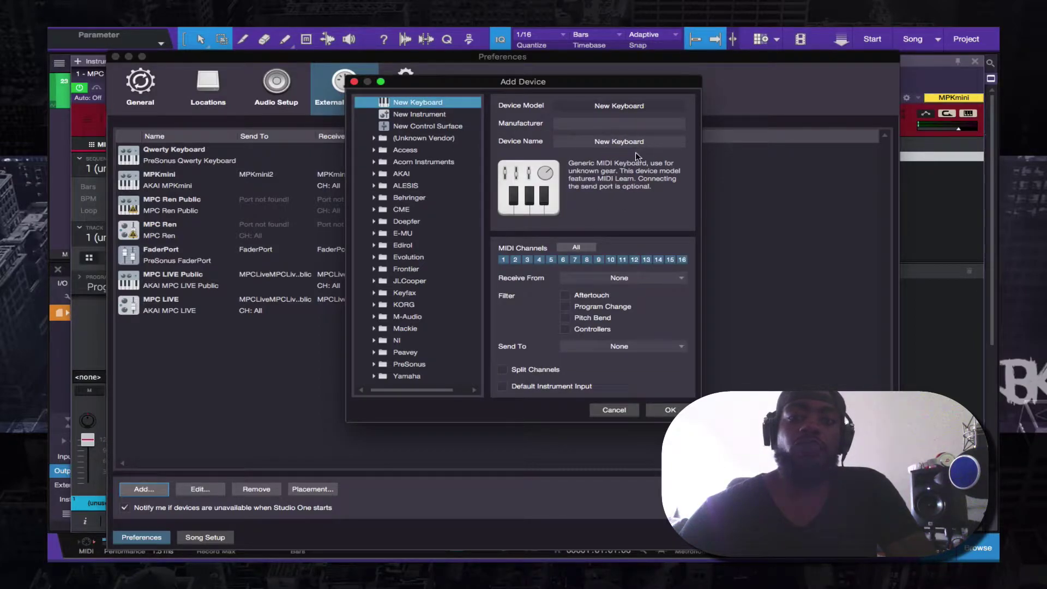
{"action": "left_click", "coordinate": [645, 279]}
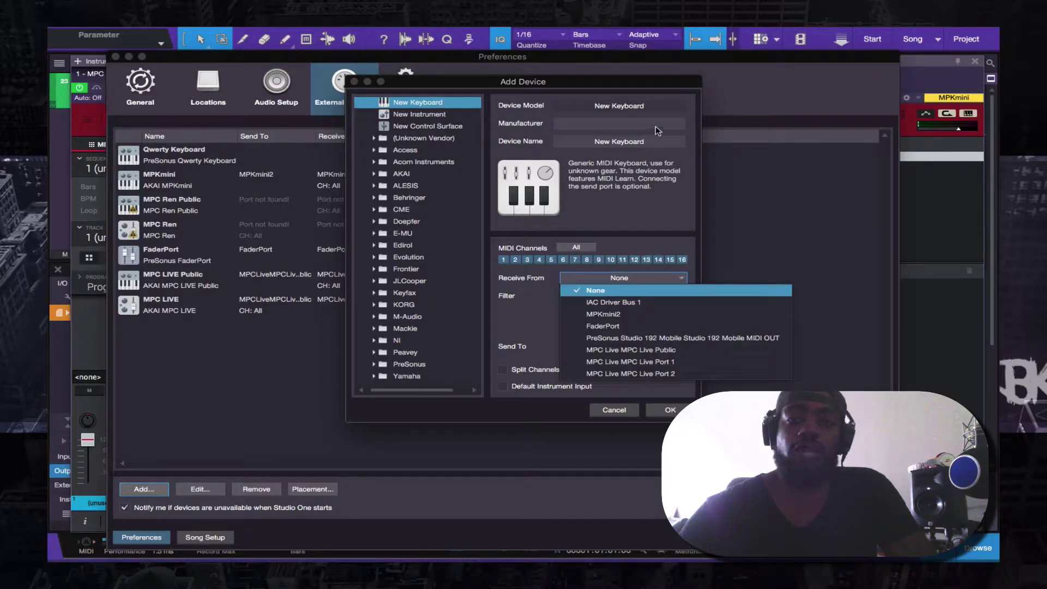
{"action": "left_click", "coordinate": [618, 416]}
{"action": "left_click", "coordinate": [643, 348]}
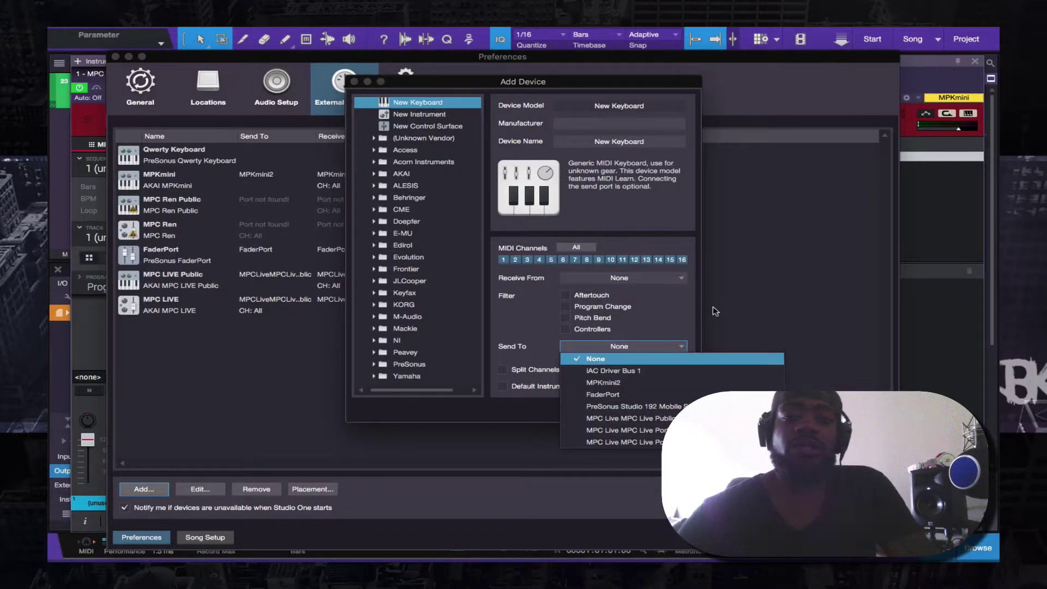
{"action": "left_click", "coordinate": [627, 422]}
{"action": "left_click", "coordinate": [615, 410]}
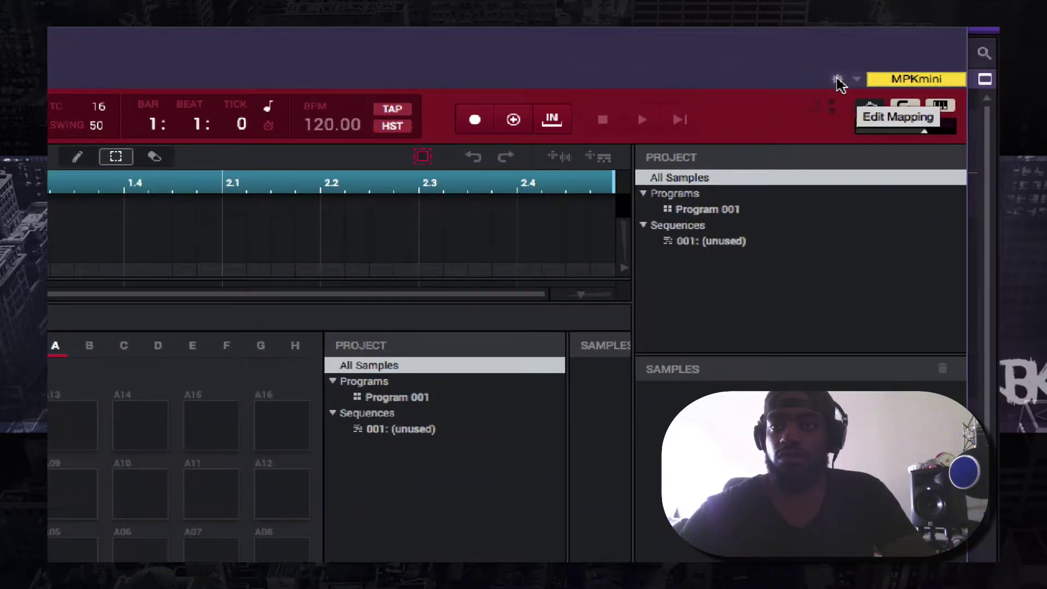
Step: Show the MPC instrument's control mapping and choose MPC LIVE Public as the control device
{"action": "left_click", "coordinate": [838, 80]}
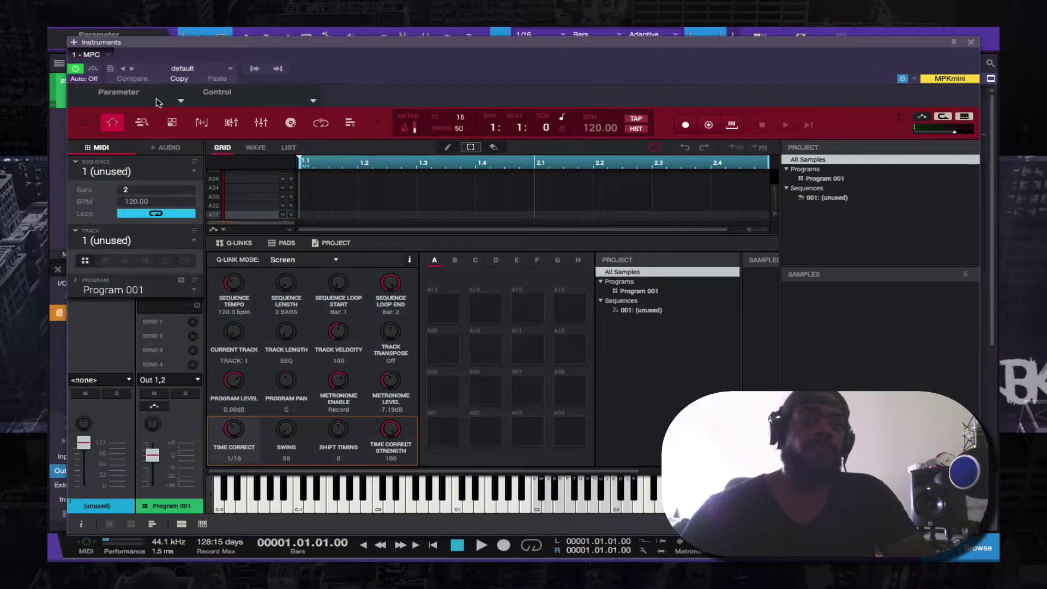
{"action": "left_click", "coordinate": [903, 79]}
{"action": "left_click", "coordinate": [902, 80]}
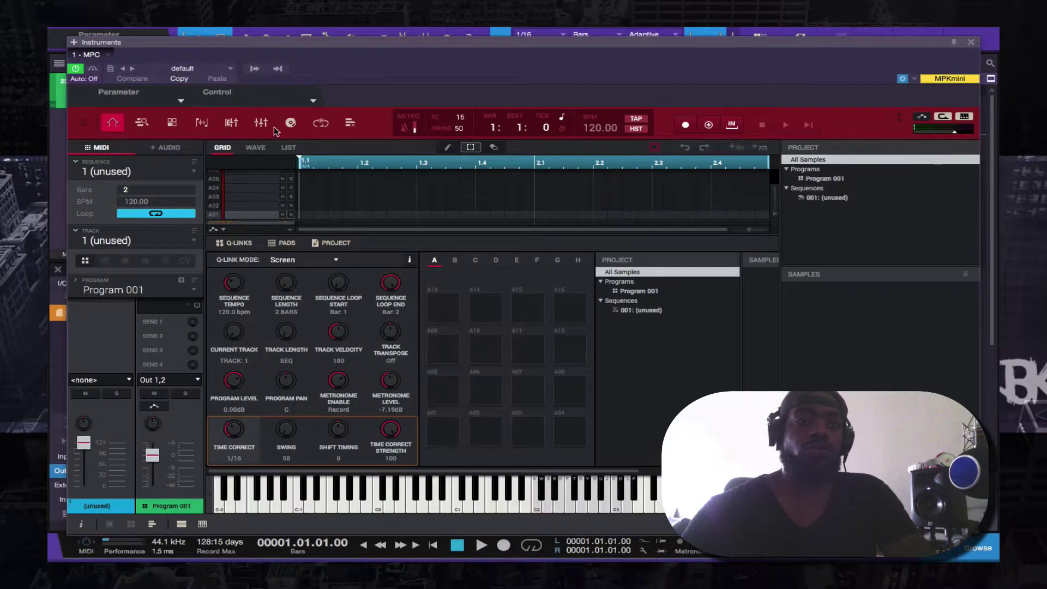
{"action": "left_click", "coordinate": [313, 101]}
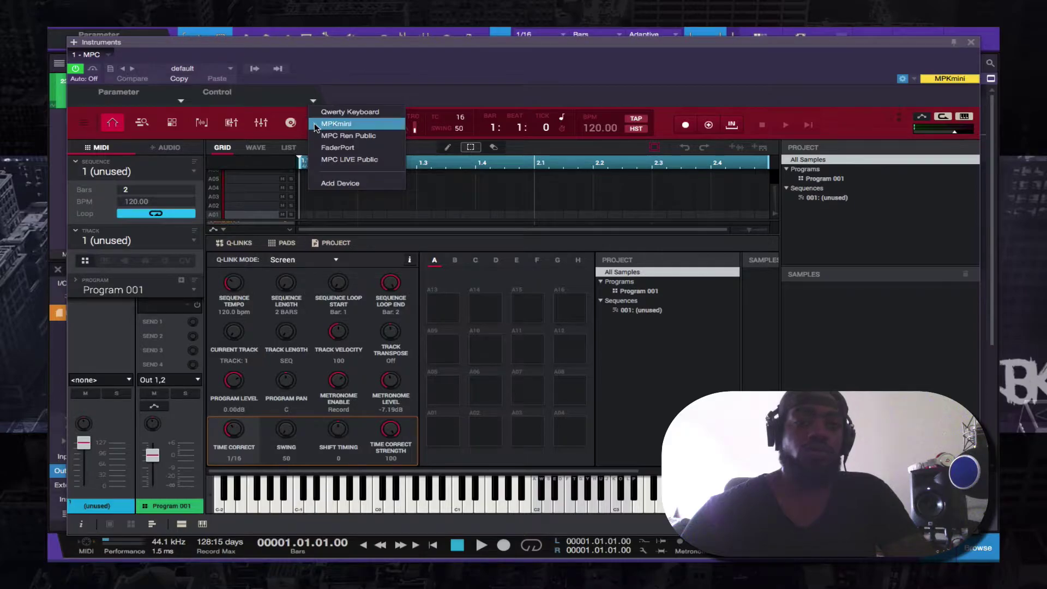
{"action": "left_click", "coordinate": [332, 160]}
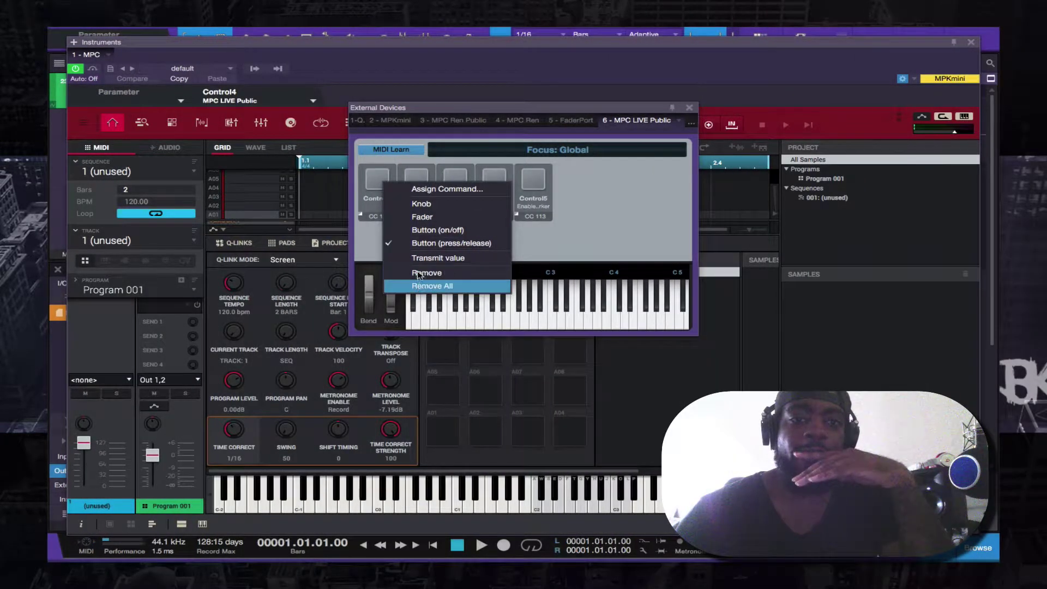
Step: Remove all learned controls from the MPC LIVE Public device, leaving MIDI Learn on, and close the External Devices window
{"action": "left_click", "coordinate": [449, 286]}
{"action": "left_click", "coordinate": [406, 153]}
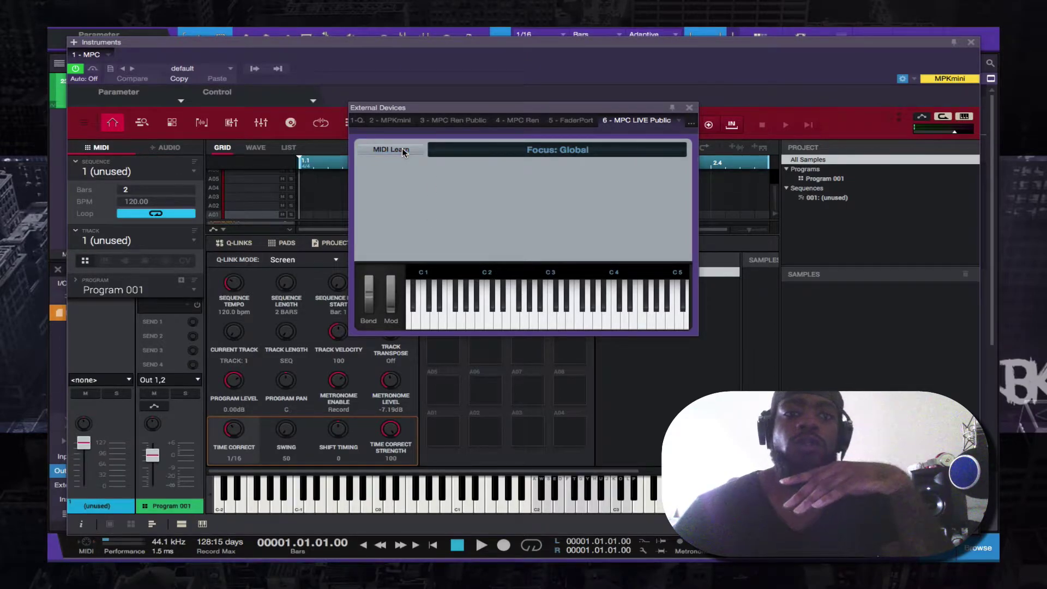
{"action": "left_click", "coordinate": [402, 151]}
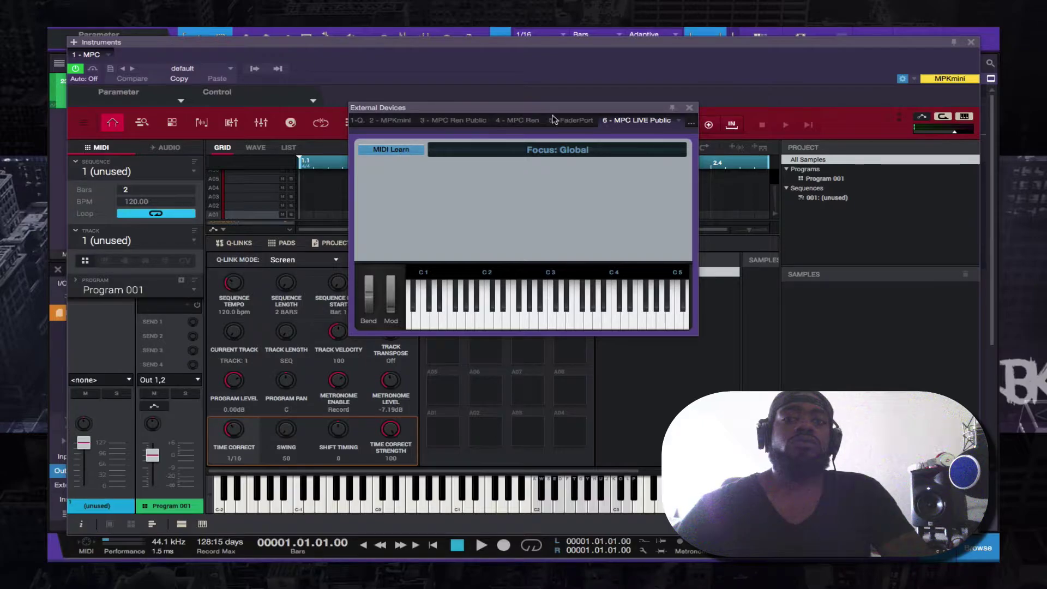
{"action": "left_click", "coordinate": [690, 109]}
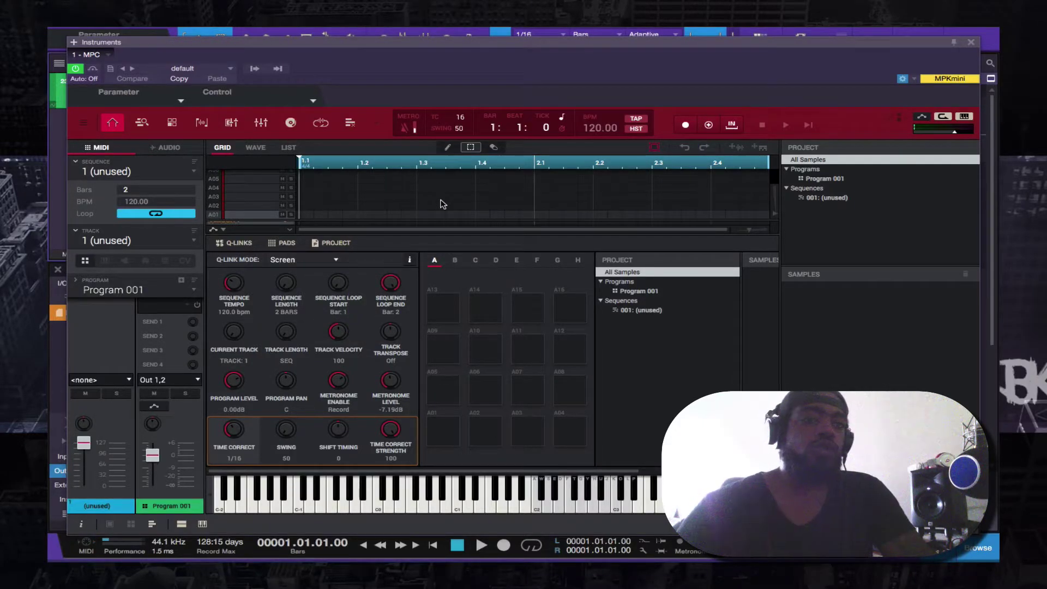
{"action": "left_click", "coordinate": [83, 123]}
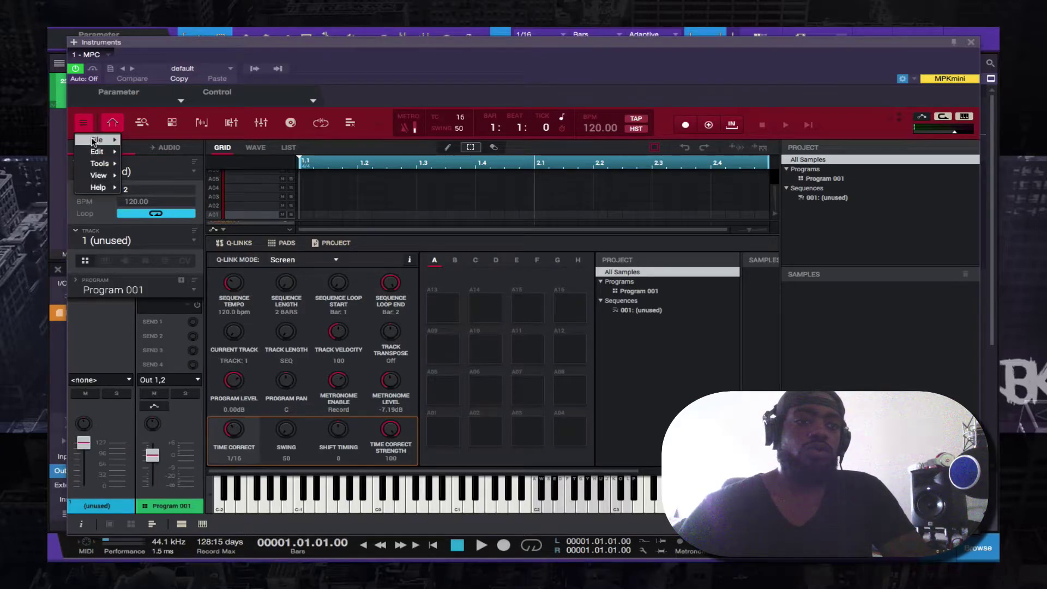
{"action": "mouse_move", "coordinate": [94, 143]}
{"action": "left_click", "coordinate": [89, 124]}
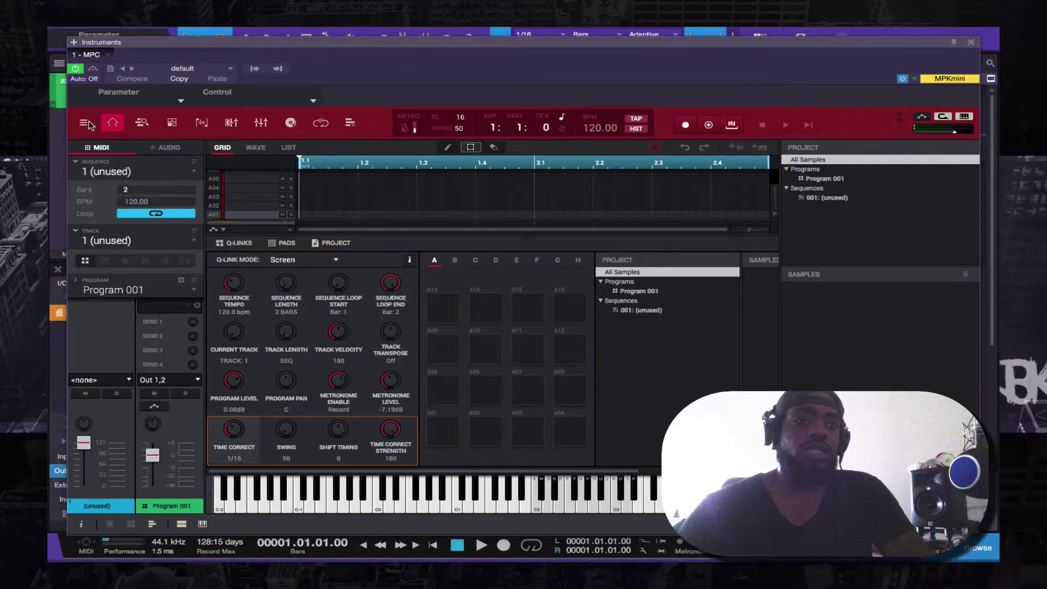
Step: In the MPC plugin's Hardware preferences, set Record/Overdub to To Host DAW
{"action": "left_click", "coordinate": [86, 123]}
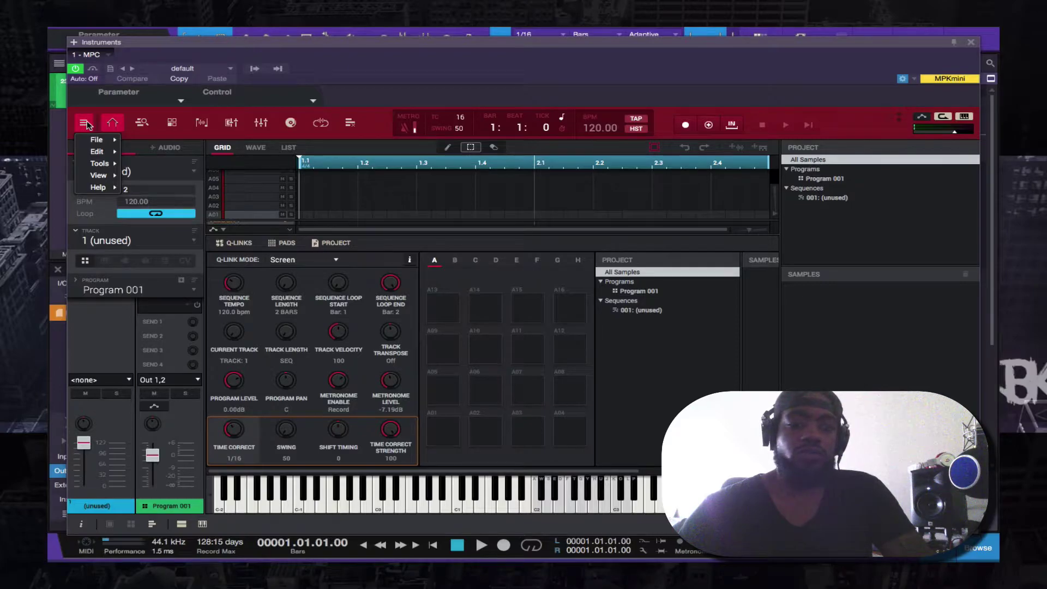
{"action": "mouse_move", "coordinate": [96, 141]}
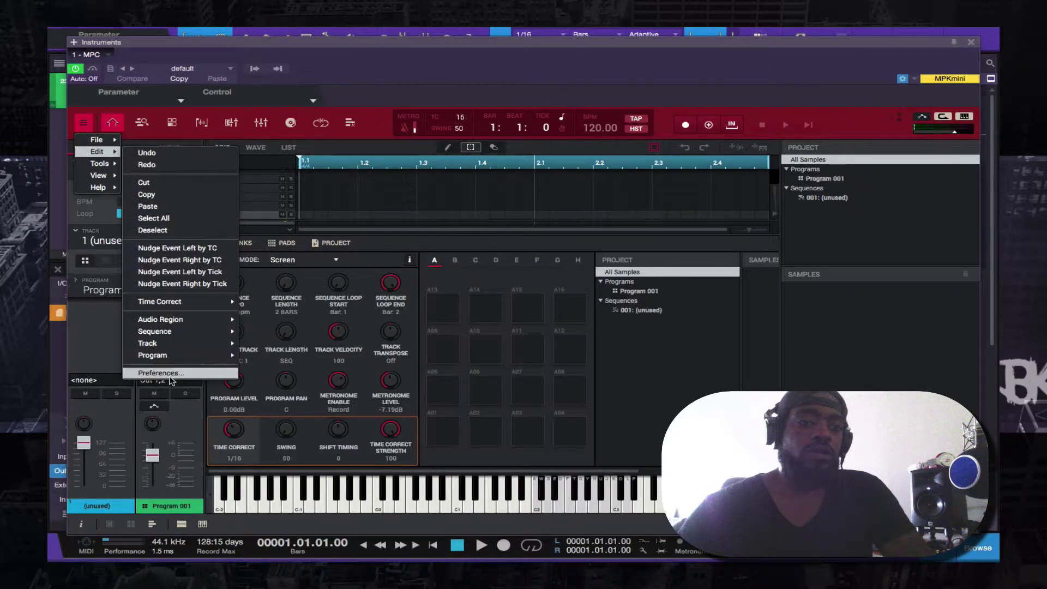
{"action": "left_click", "coordinate": [170, 376]}
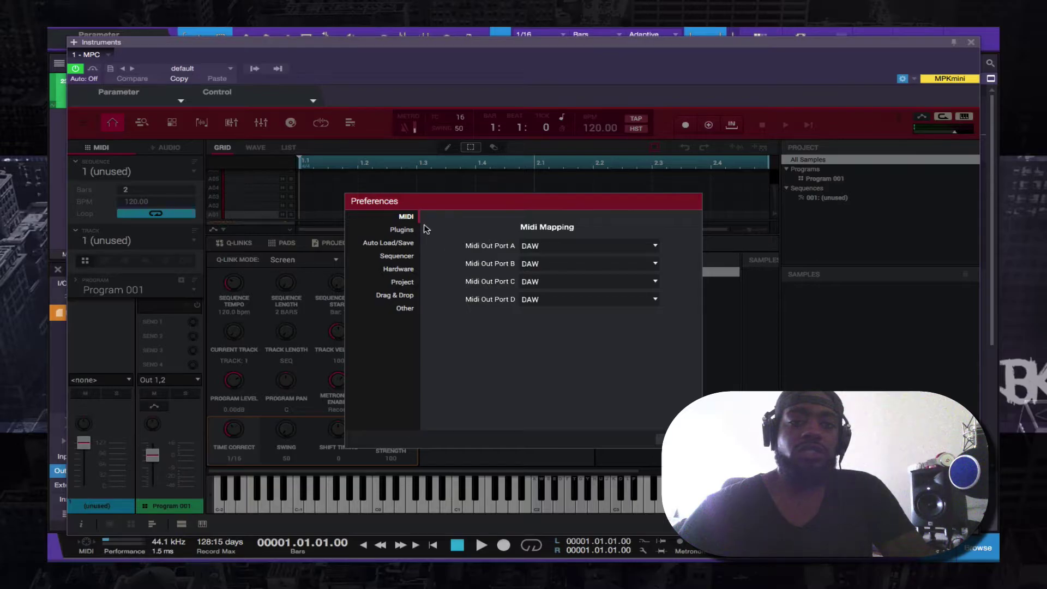
{"action": "left_click", "coordinate": [405, 230]}
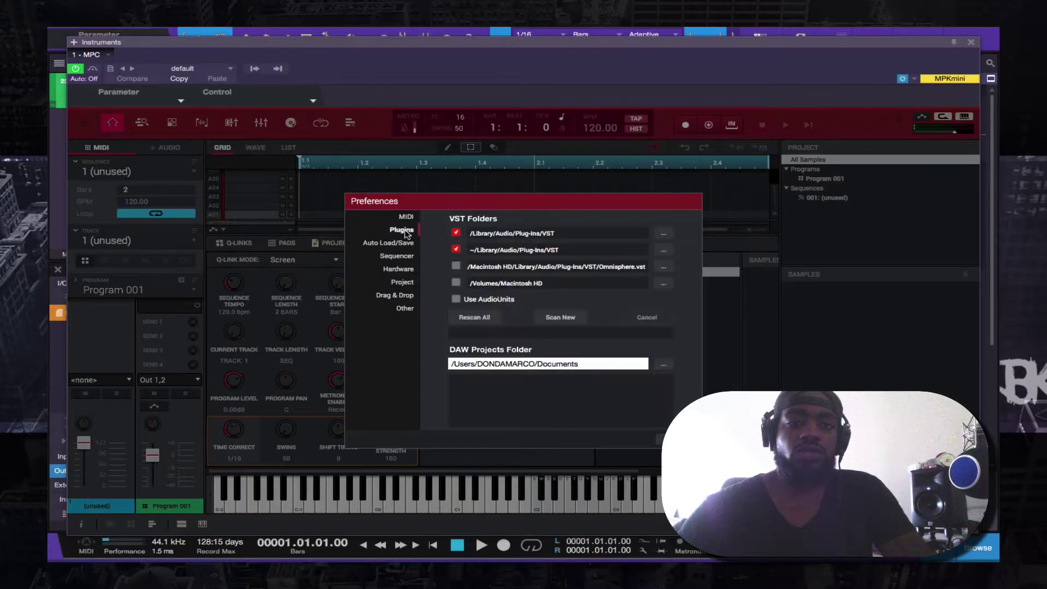
{"action": "left_click", "coordinate": [406, 272]}
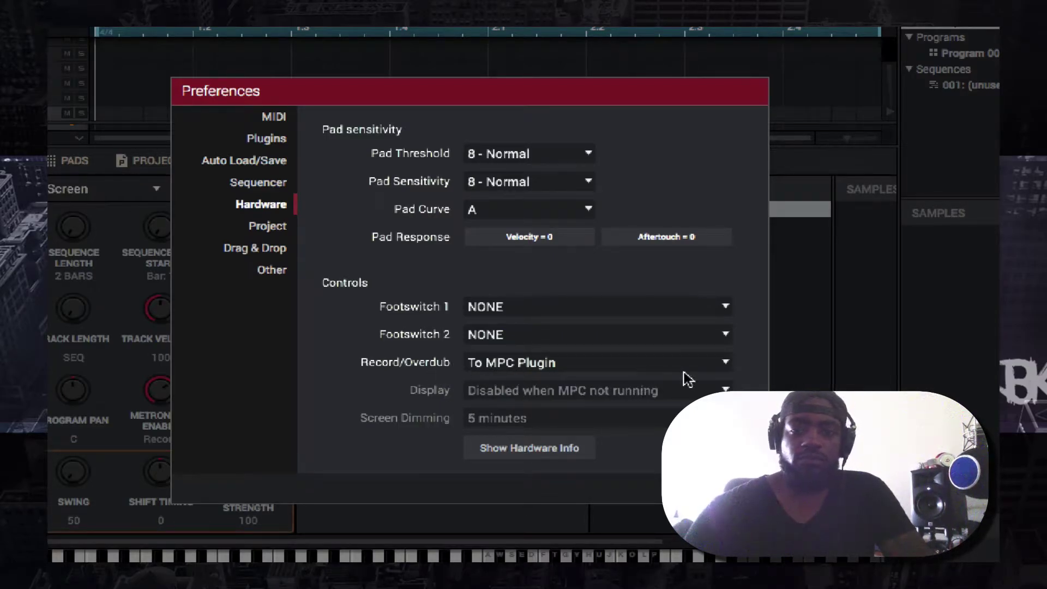
{"action": "left_click", "coordinate": [727, 363]}
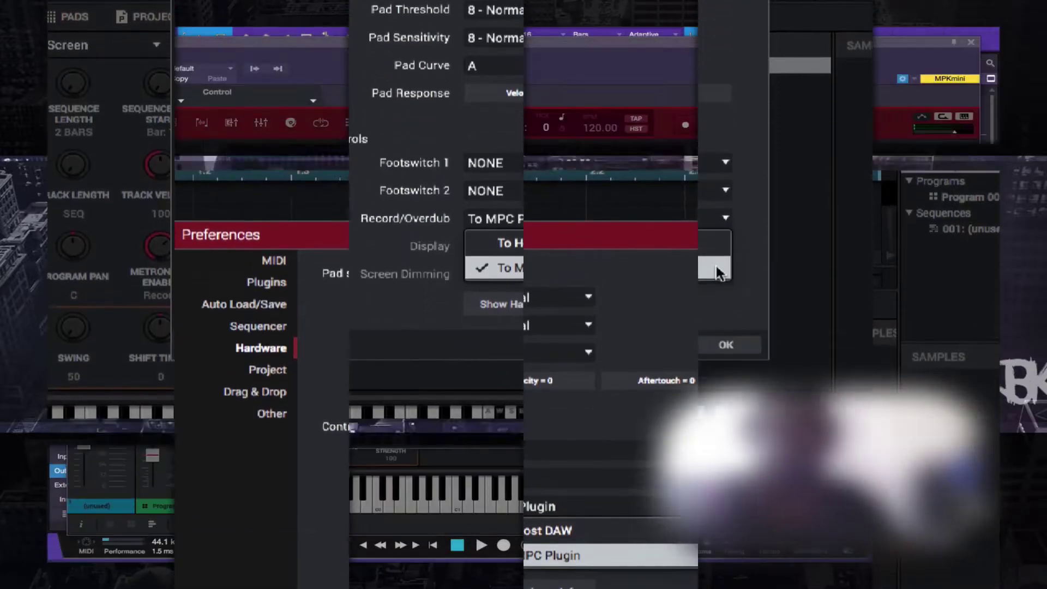
{"action": "left_click", "coordinate": [535, 387]}
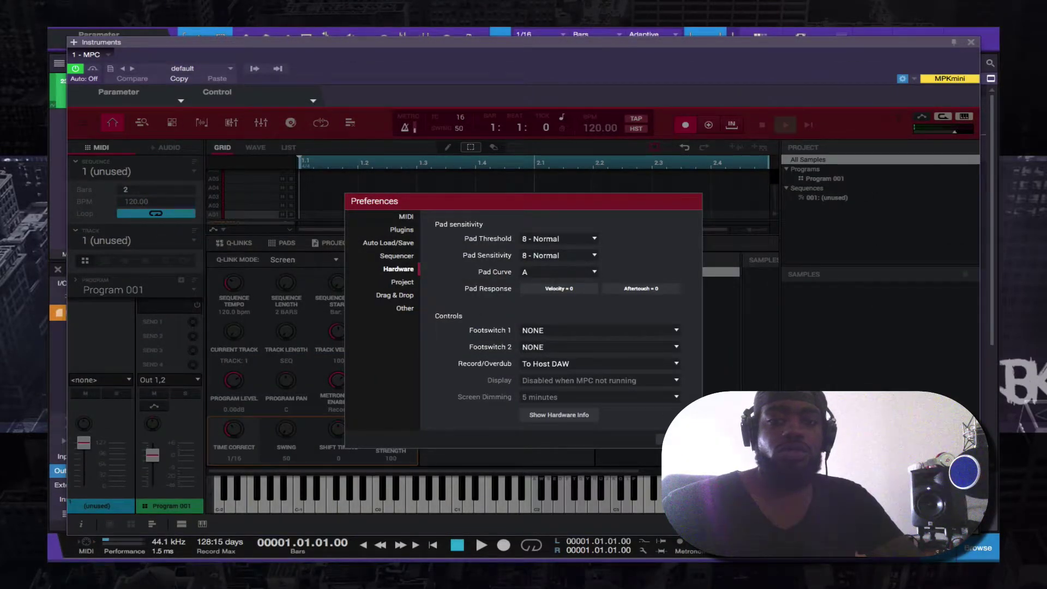
Step: Choose MPC LIVE Public as the control device in the MPC instrument's control mapping
{"action": "left_click", "coordinate": [313, 102]}
{"action": "left_click", "coordinate": [313, 102]}
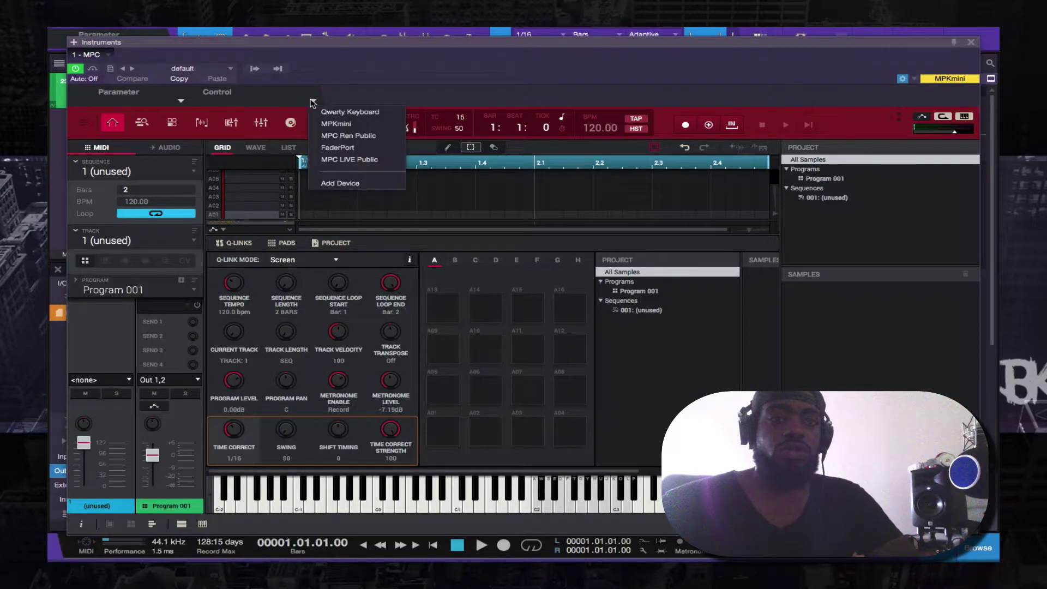
{"action": "left_click", "coordinate": [338, 160]}
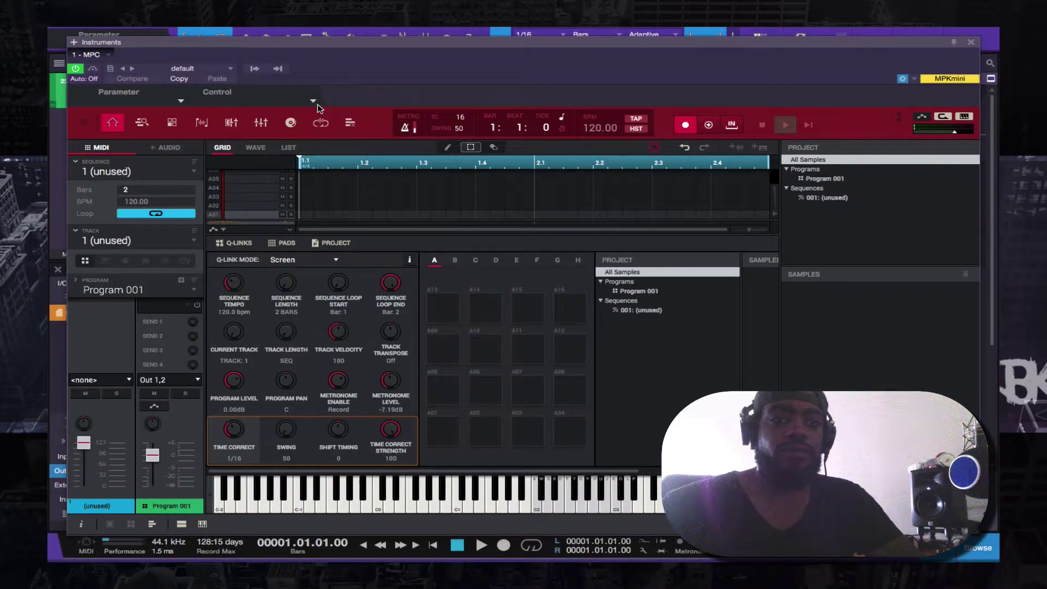
{"action": "left_click", "coordinate": [312, 102]}
{"action": "left_click", "coordinate": [327, 162]}
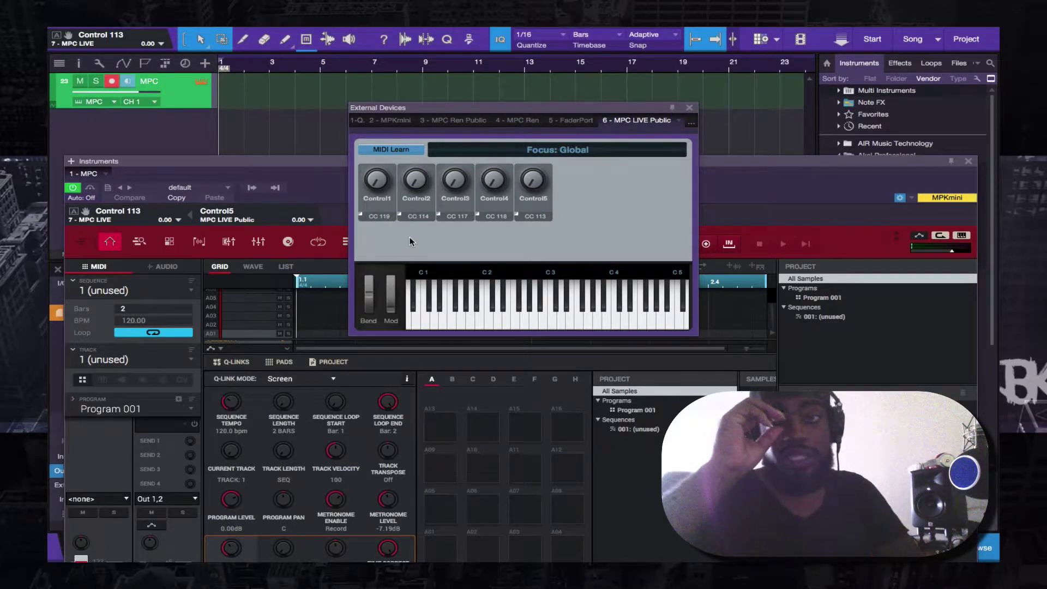
Step: Change Control1 through Control5 of the MPC LIVE Public device from knobs to Button (press/release)
{"action": "right_click", "coordinate": [377, 184]}
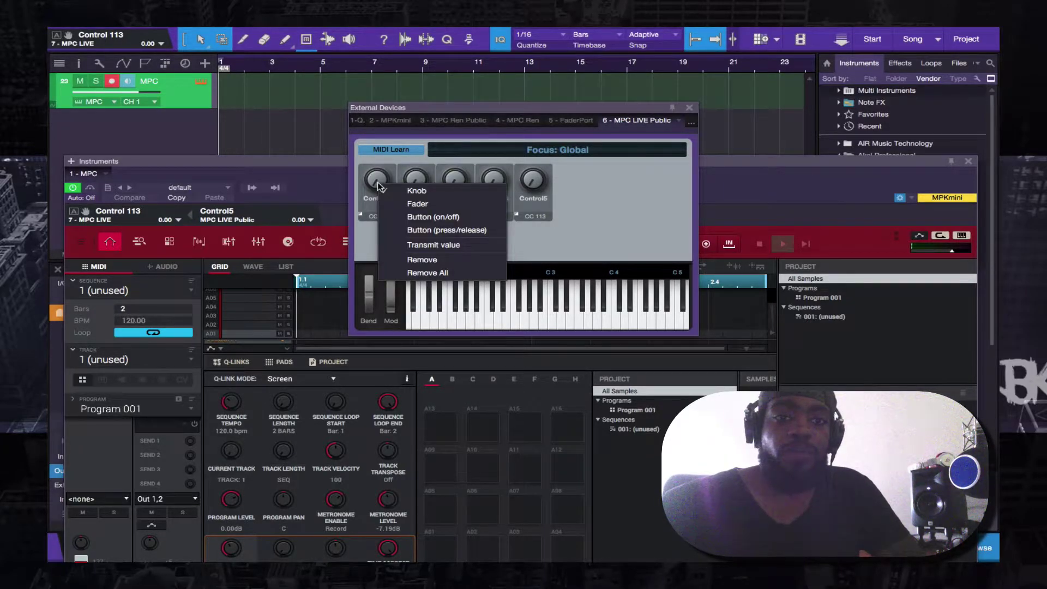
{"action": "left_click", "coordinate": [410, 232]}
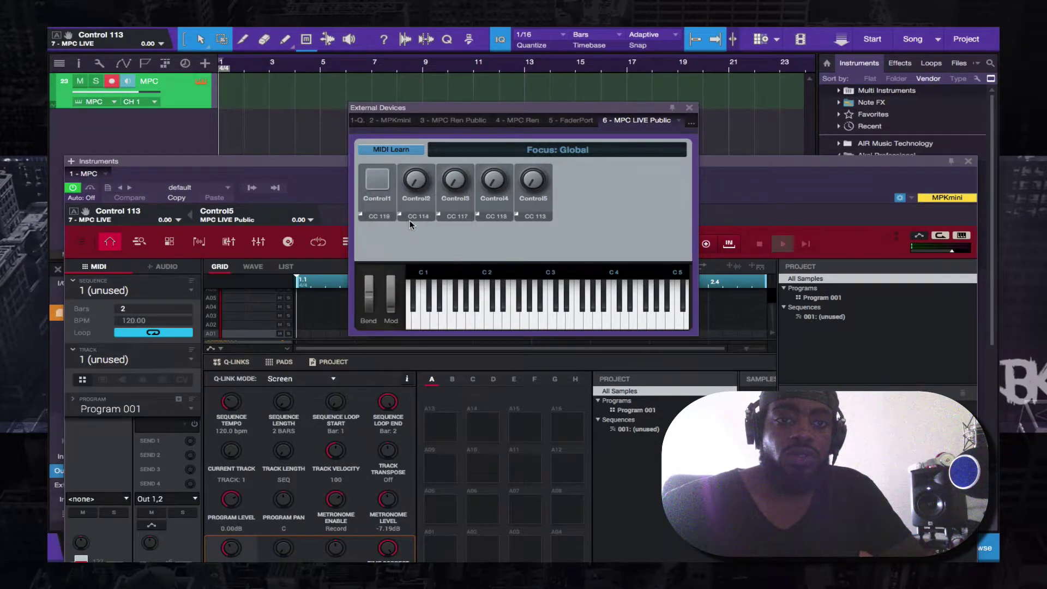
{"action": "right_click", "coordinate": [414, 186]}
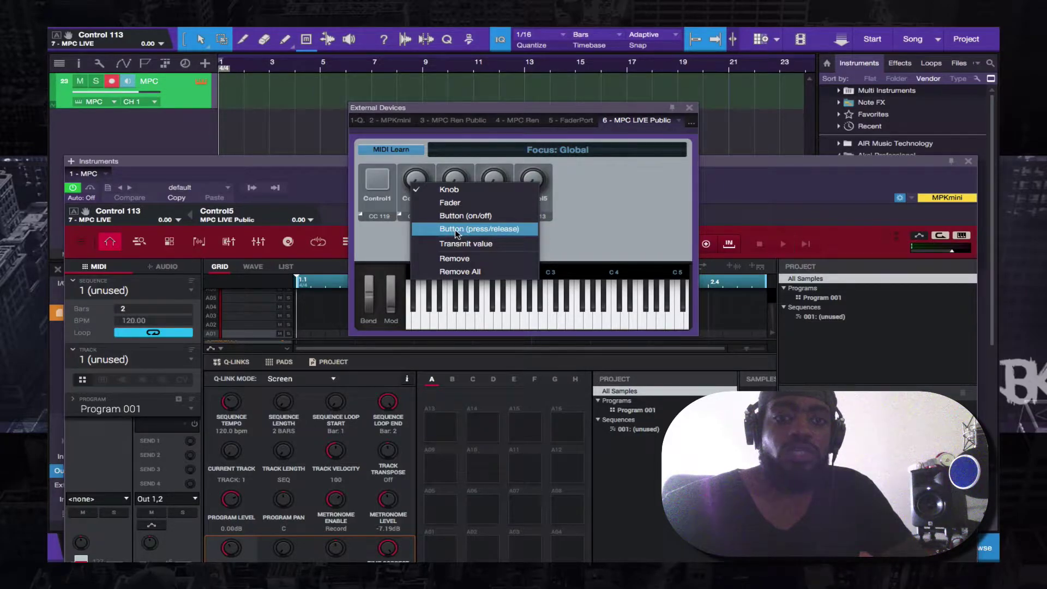
{"action": "left_click", "coordinate": [481, 231]}
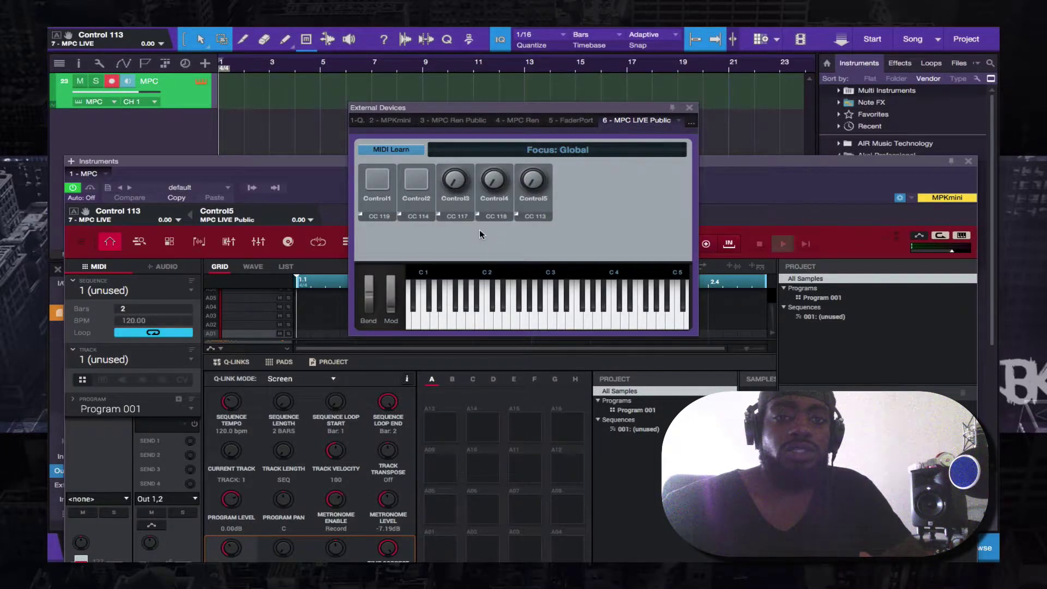
{"action": "right_click", "coordinate": [463, 190]}
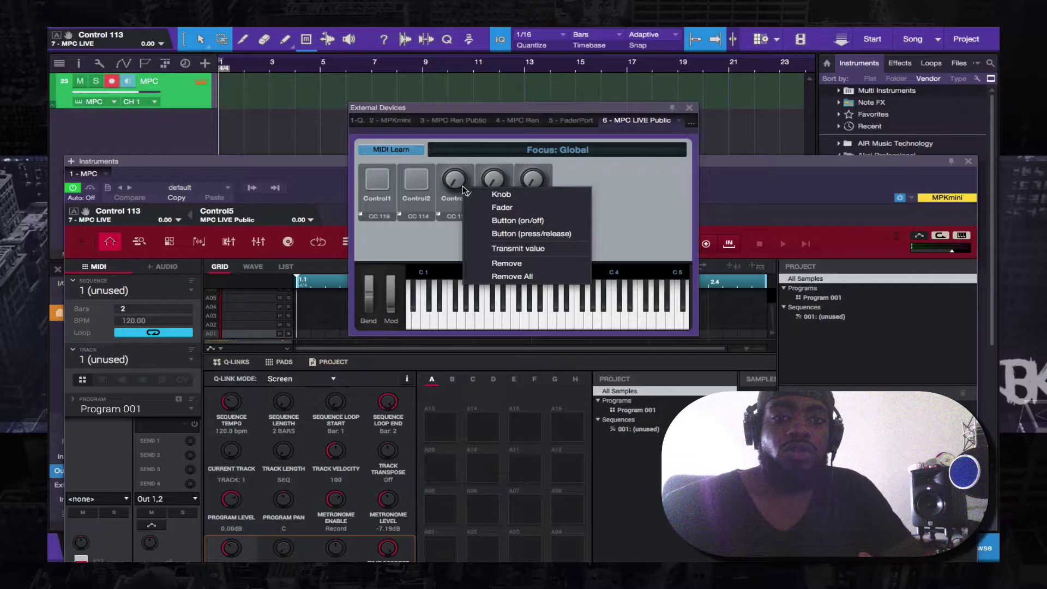
{"action": "left_click", "coordinate": [490, 235]}
{"action": "right_click", "coordinate": [500, 197]}
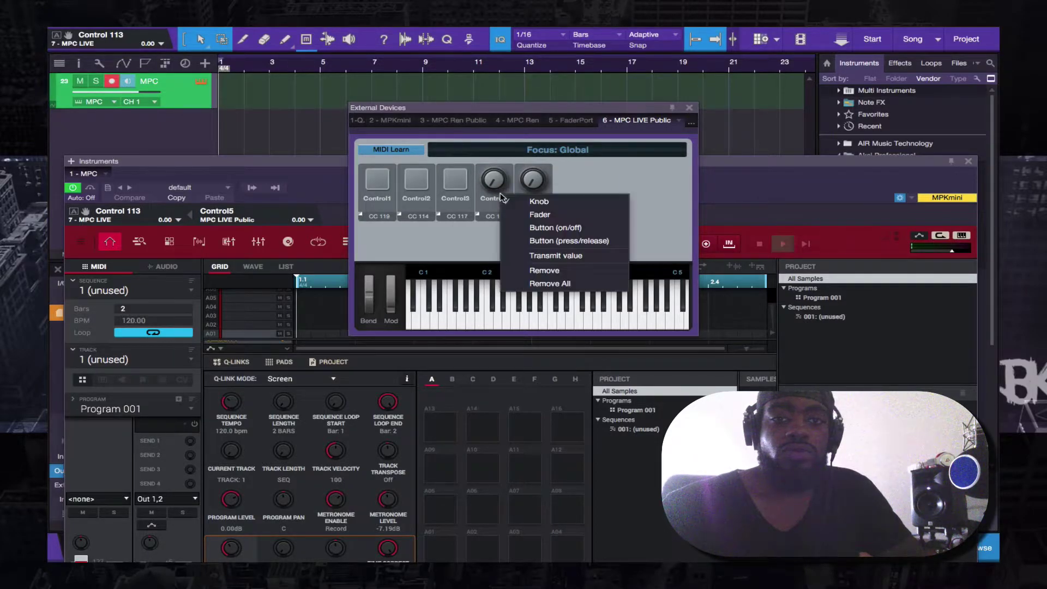
{"action": "left_click", "coordinate": [537, 236]}
{"action": "right_click", "coordinate": [535, 181]}
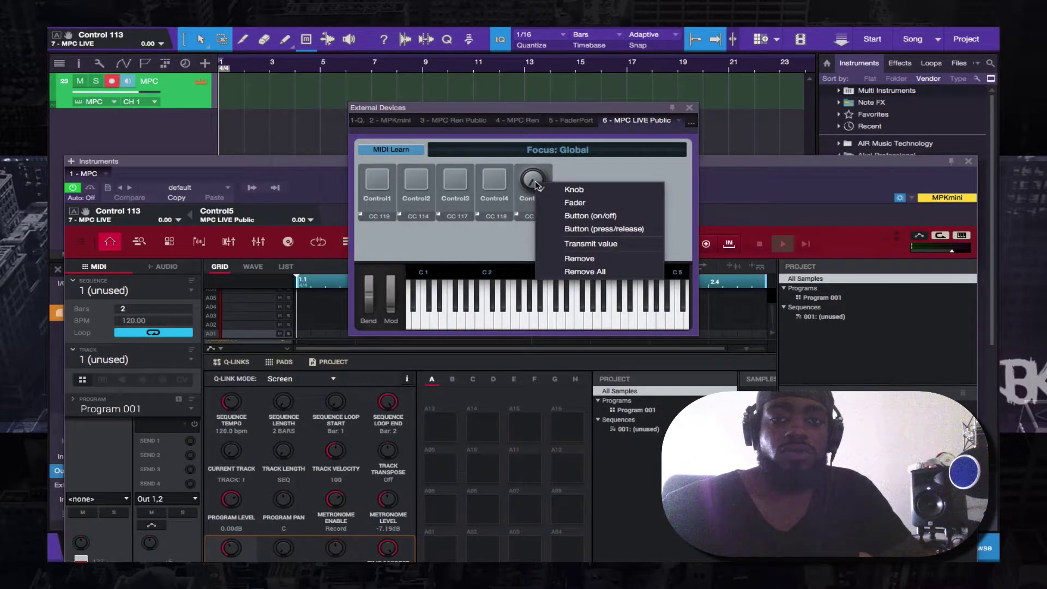
{"action": "left_click", "coordinate": [551, 231]}
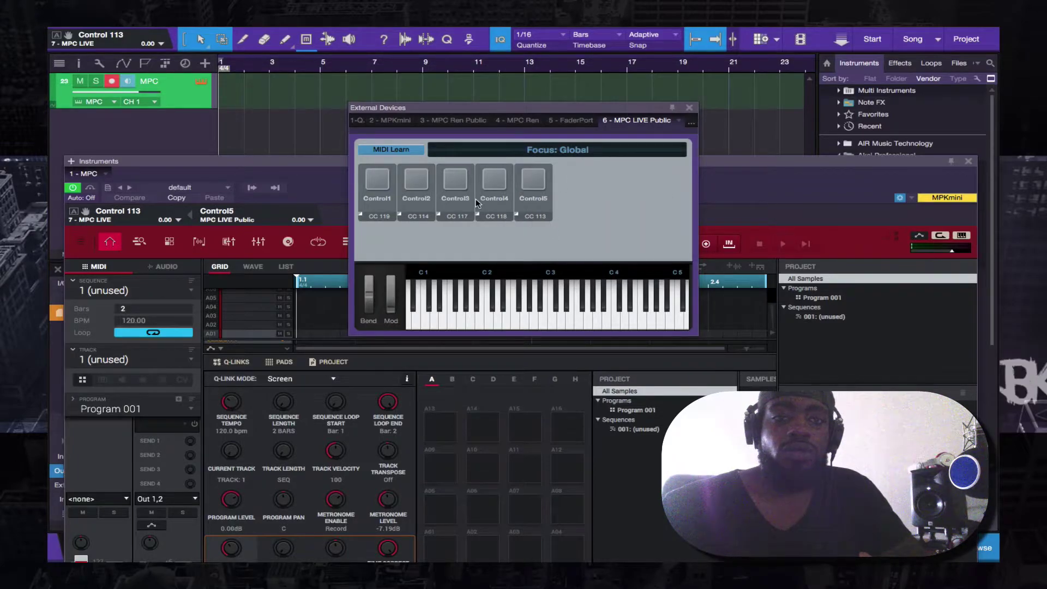
Step: Assign the Transport Record command to Control1 and stop the test recording
{"action": "right_click", "coordinate": [381, 183]}
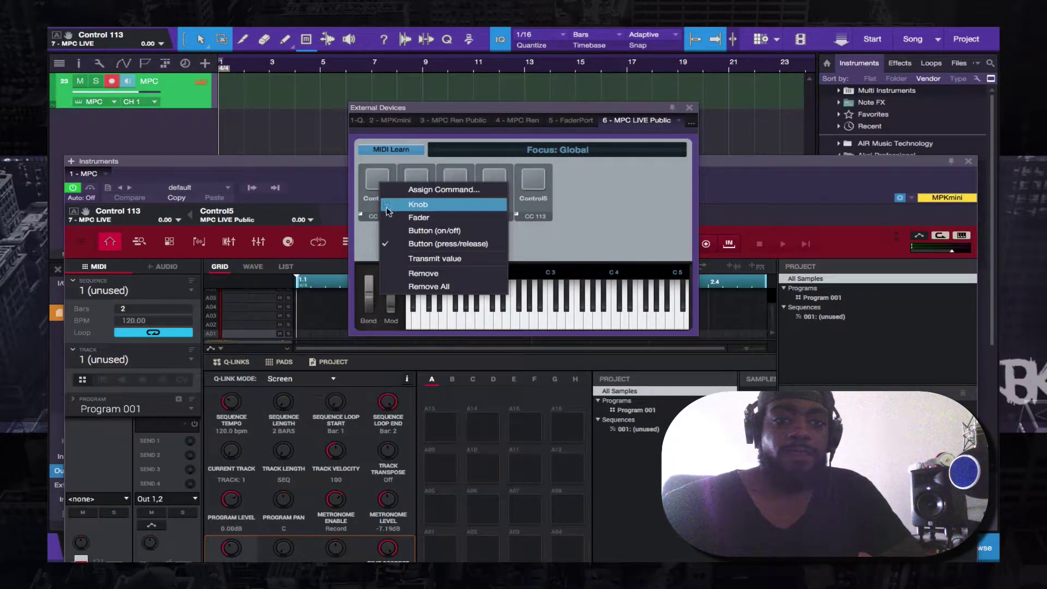
{"action": "left_click", "coordinate": [418, 191]}
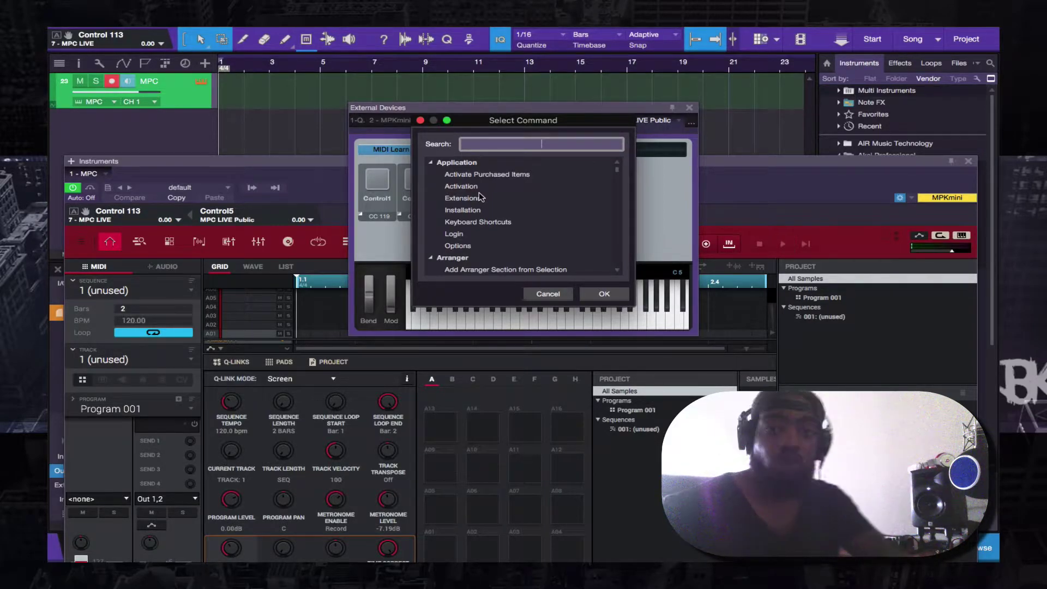
{"action": "type", "text": "r"}
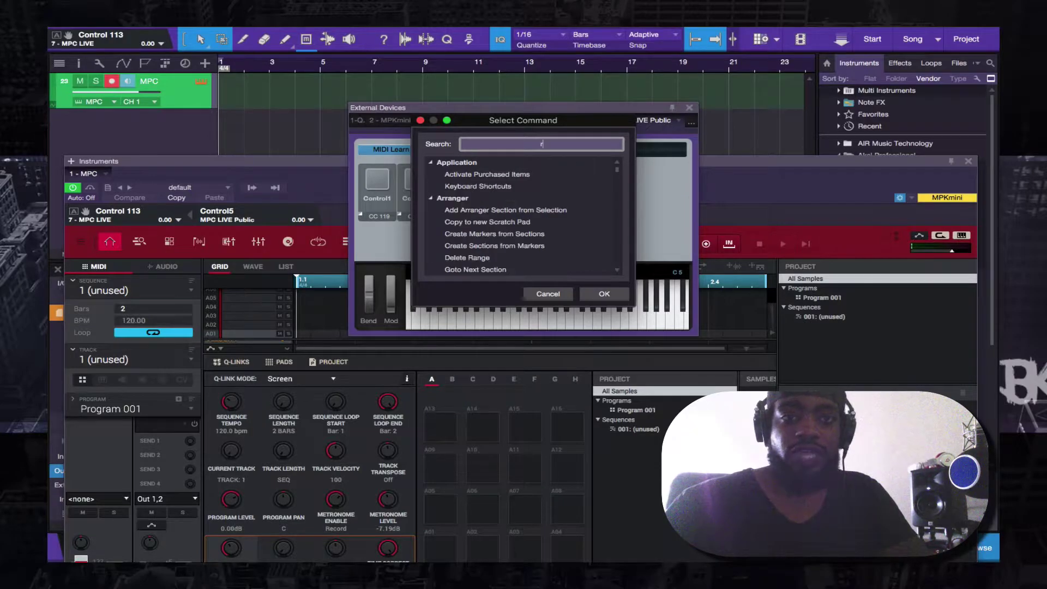
{"action": "type", "text": "e"}
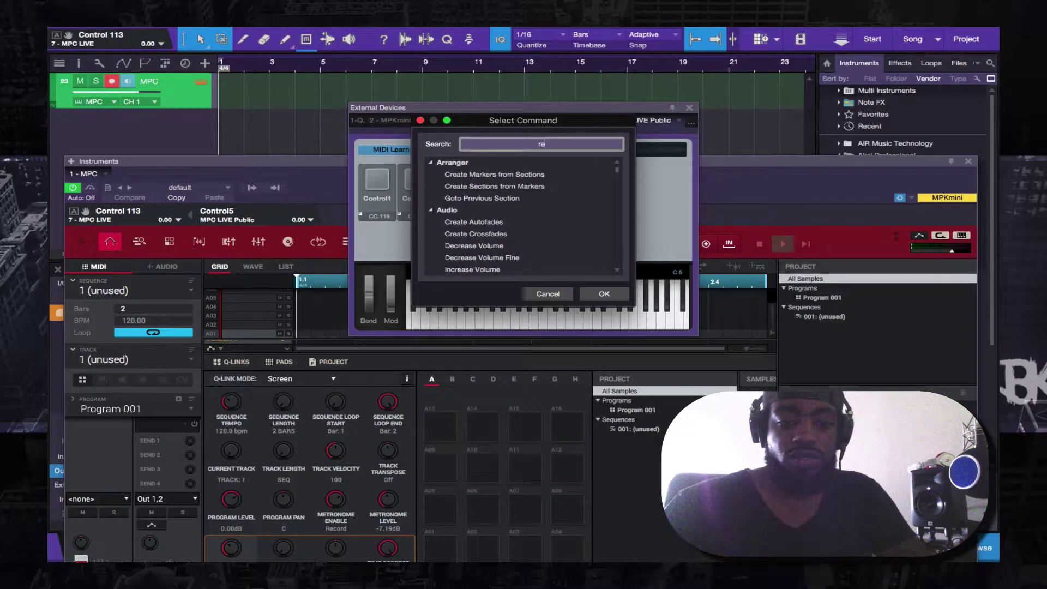
{"action": "type", "text": "cord"}
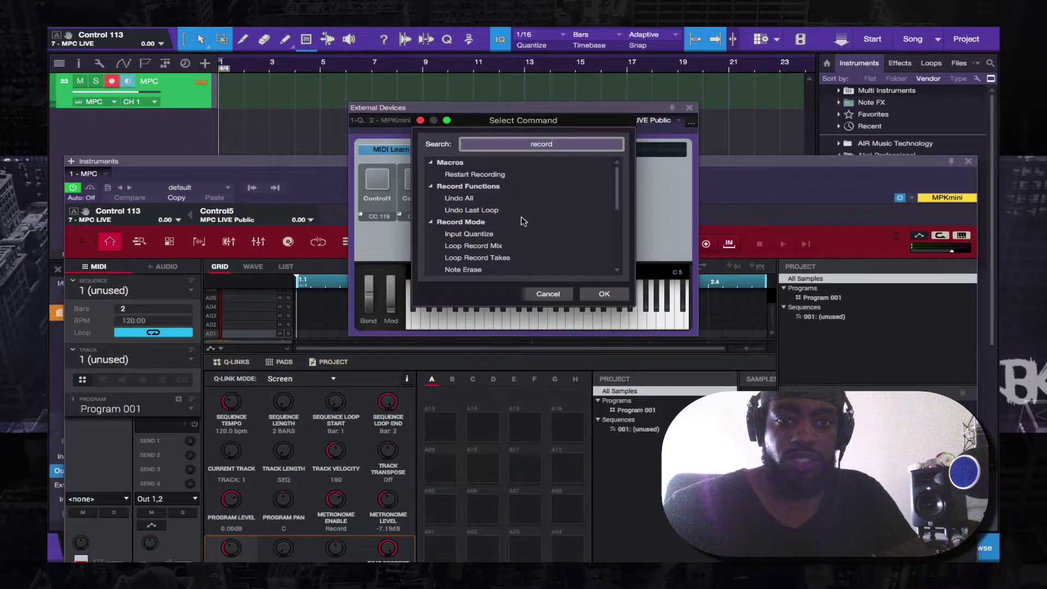
{"action": "scroll", "coordinate": [512, 213], "scroll_direction": "down", "scroll_amount": 1}
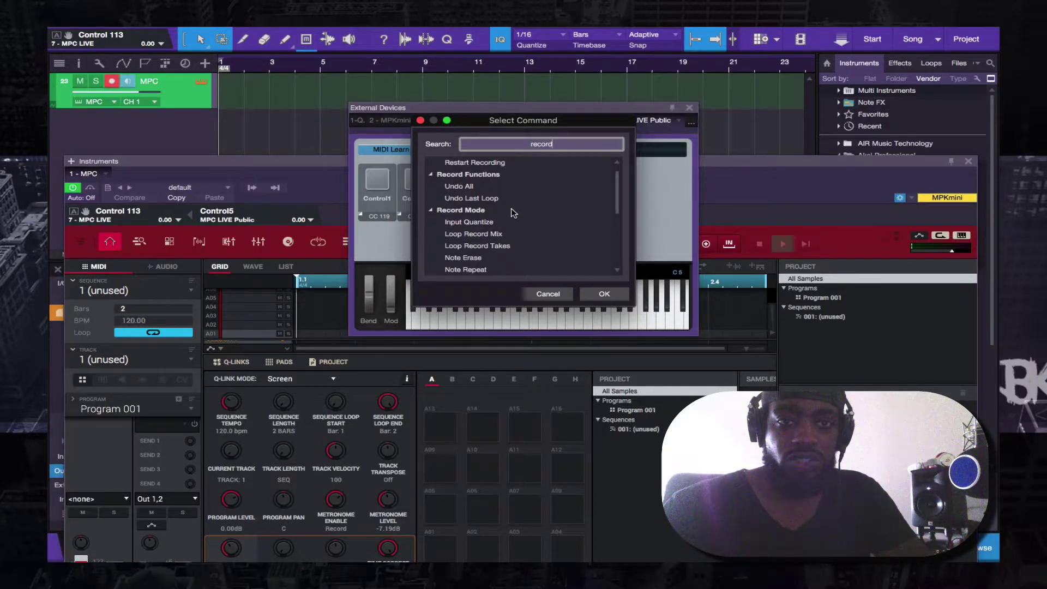
{"action": "scroll", "coordinate": [512, 213], "scroll_direction": "down", "scroll_amount": 6}
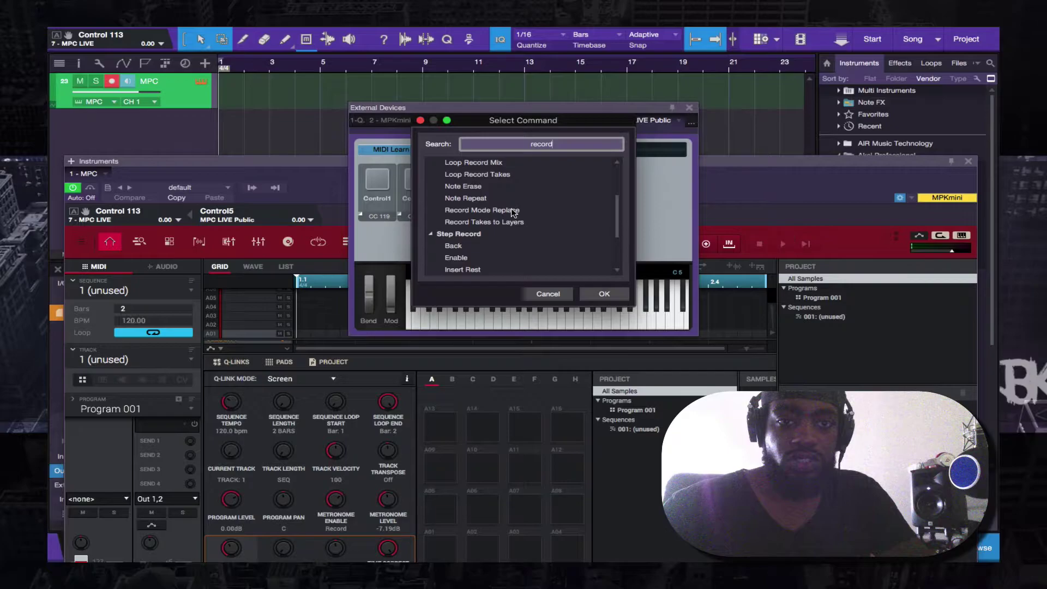
{"action": "scroll", "coordinate": [512, 213], "scroll_direction": "down", "scroll_amount": 6}
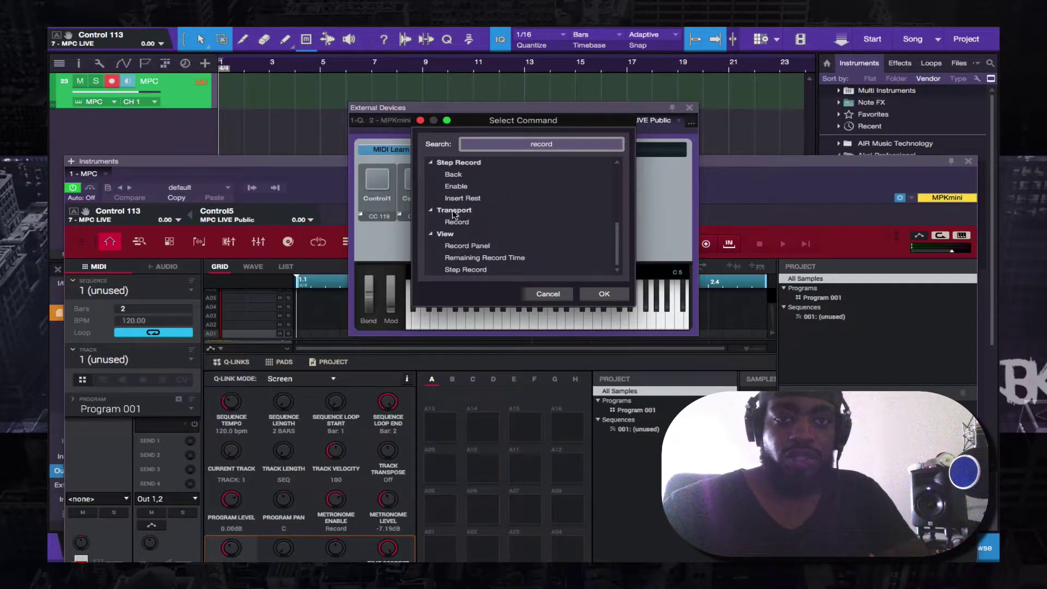
{"action": "left_click", "coordinate": [462, 222]}
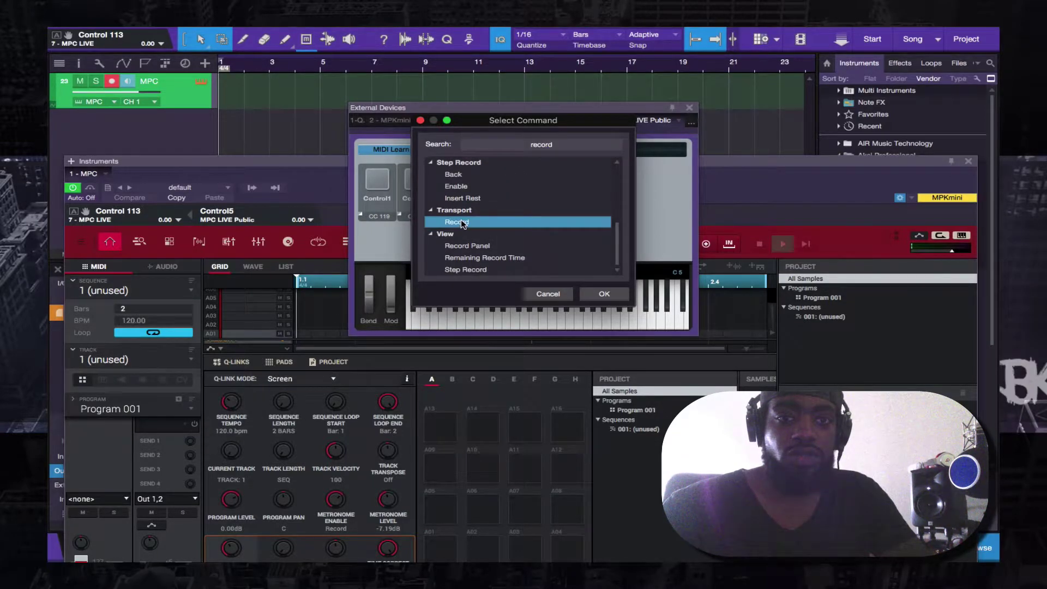
{"action": "left_click", "coordinate": [602, 298]}
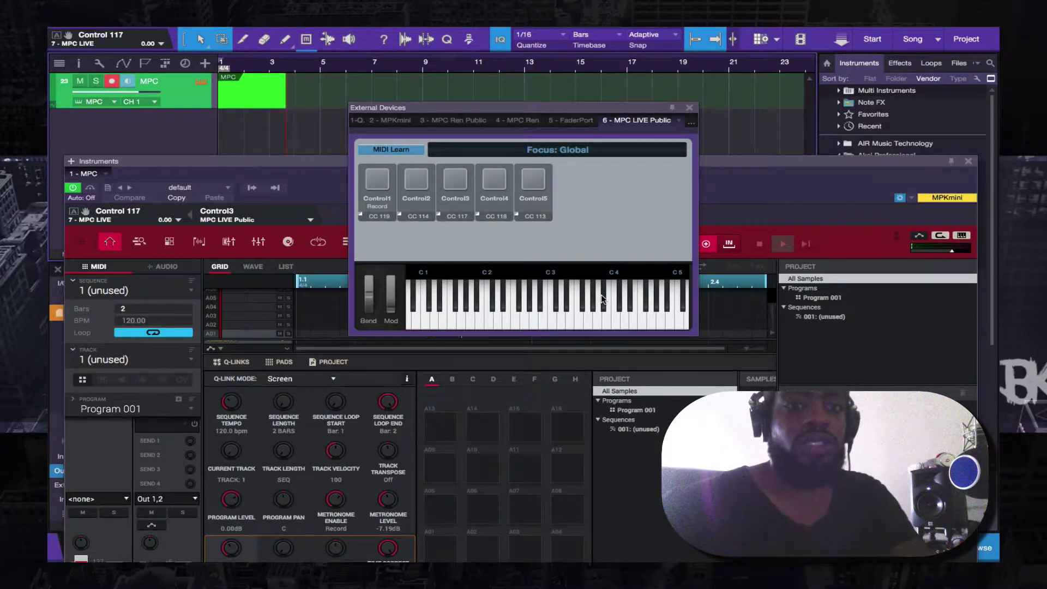
{"action": "key", "text": "space"}
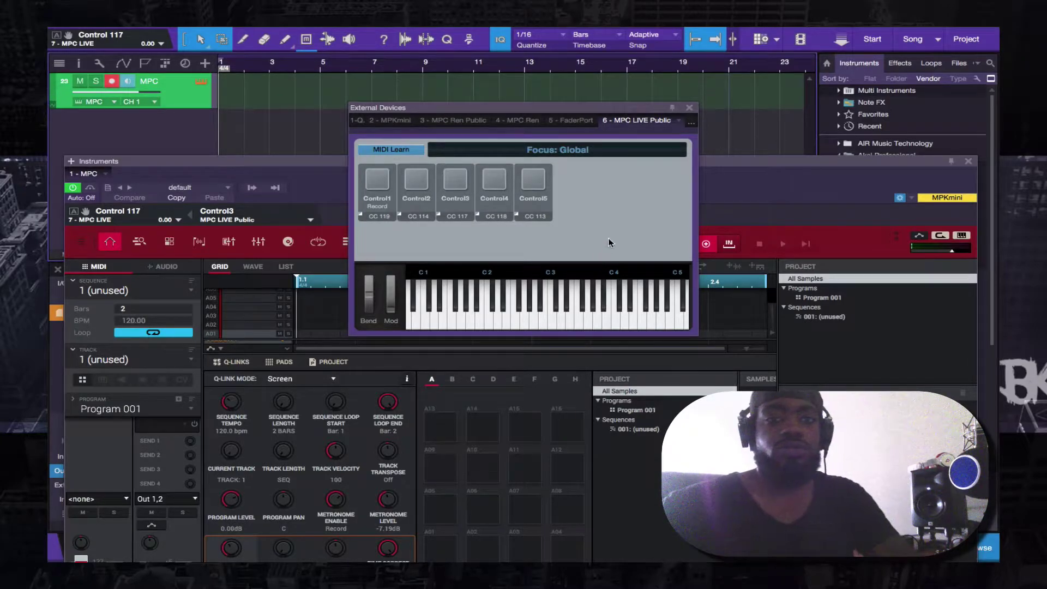
{"action": "right_click", "coordinate": [417, 183]}
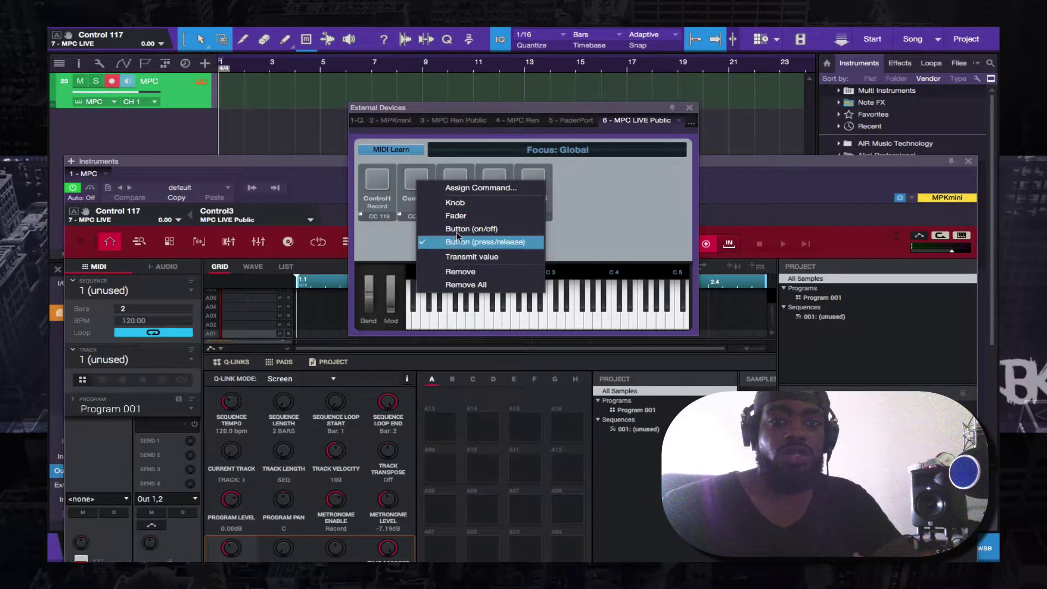
{"action": "left_click", "coordinate": [470, 187]}
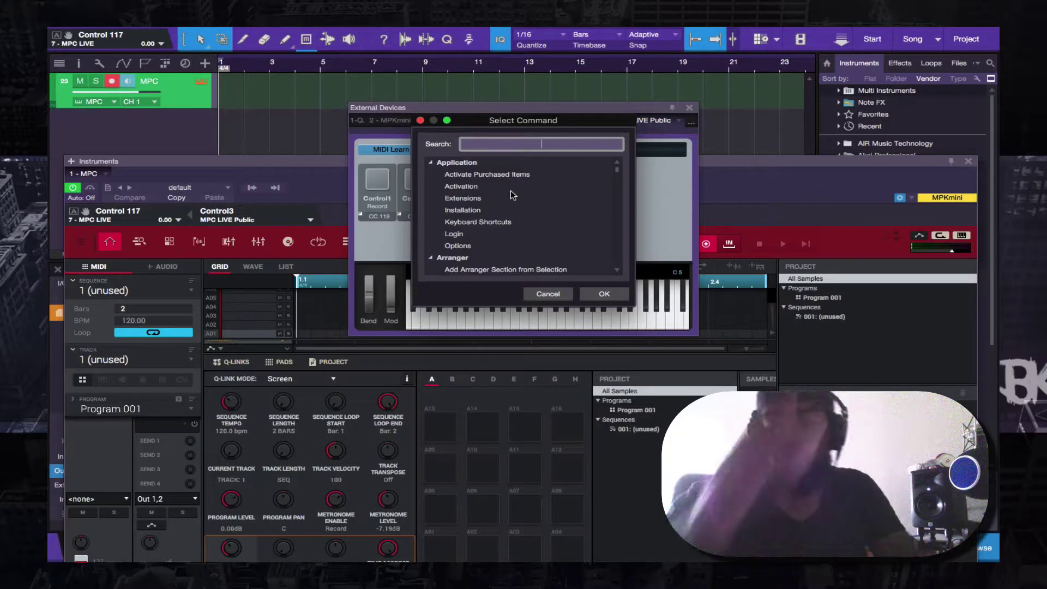
{"action": "type", "text": "re"}
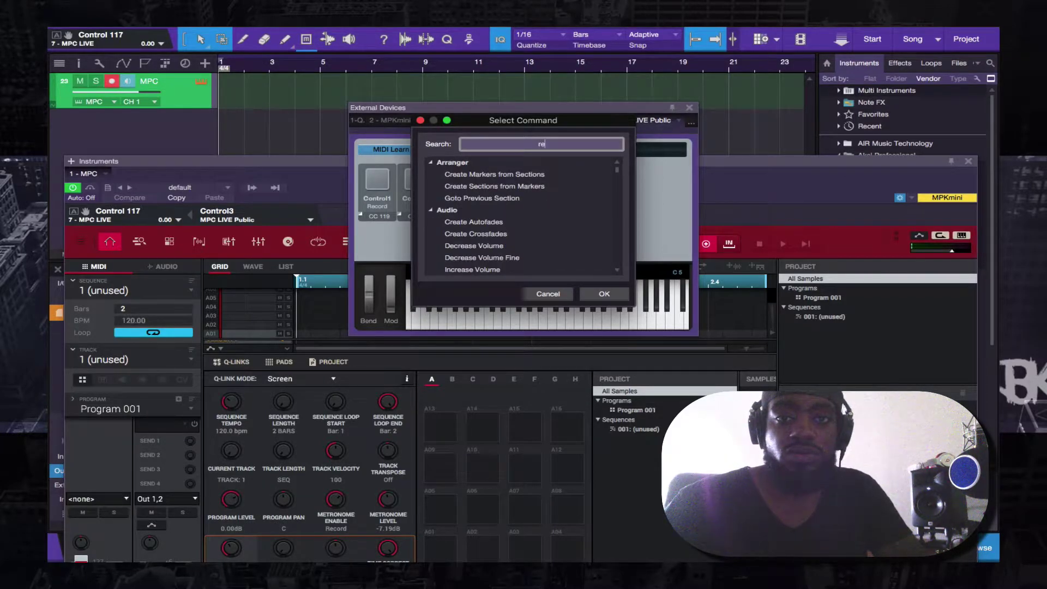
{"action": "type", "text": "cor"}
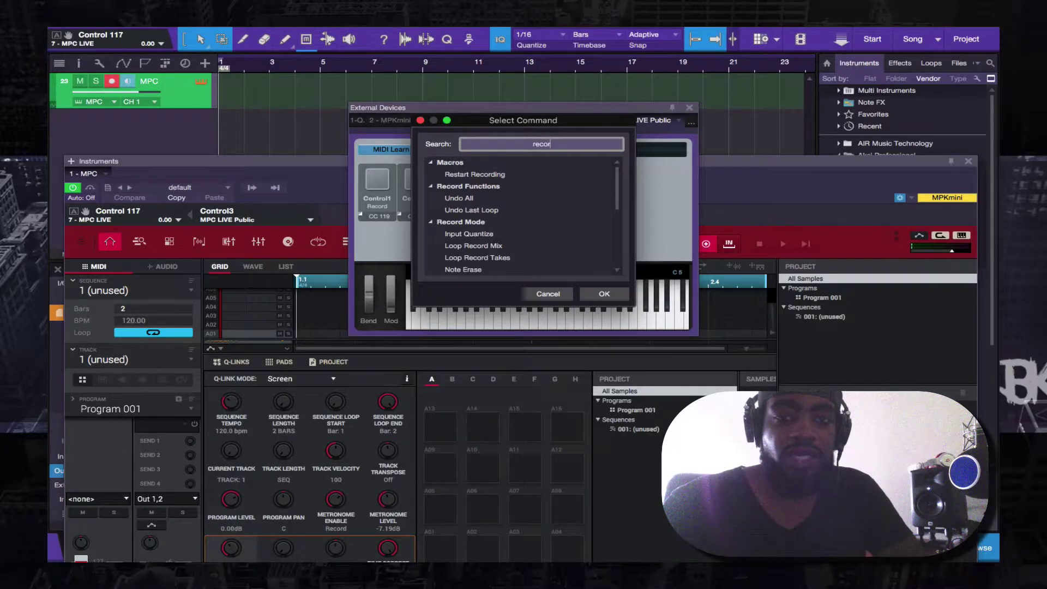
{"action": "type", "text": "d "}
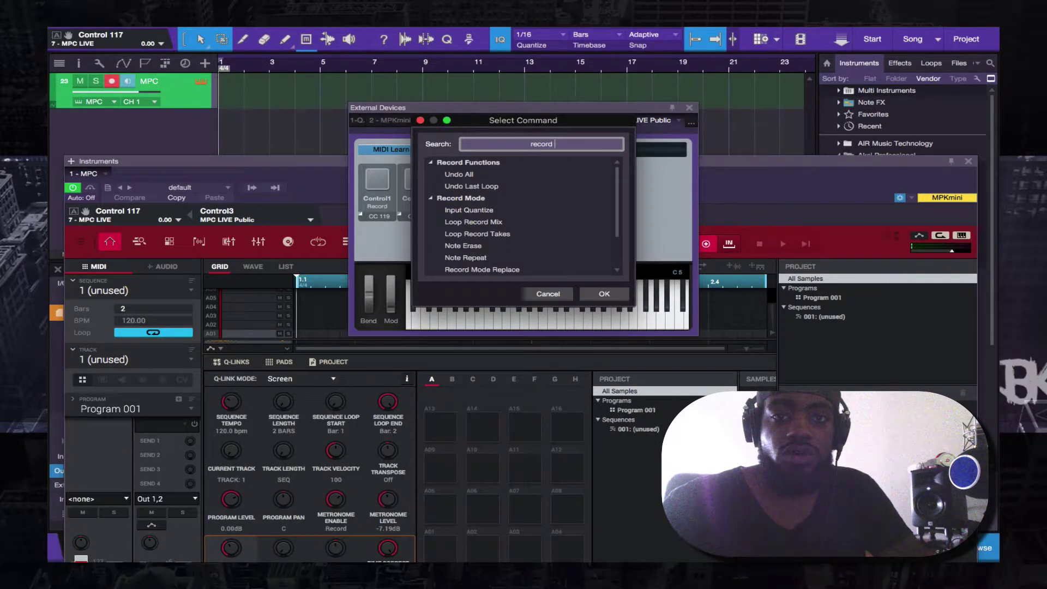
{"action": "type", "text": "ov"}
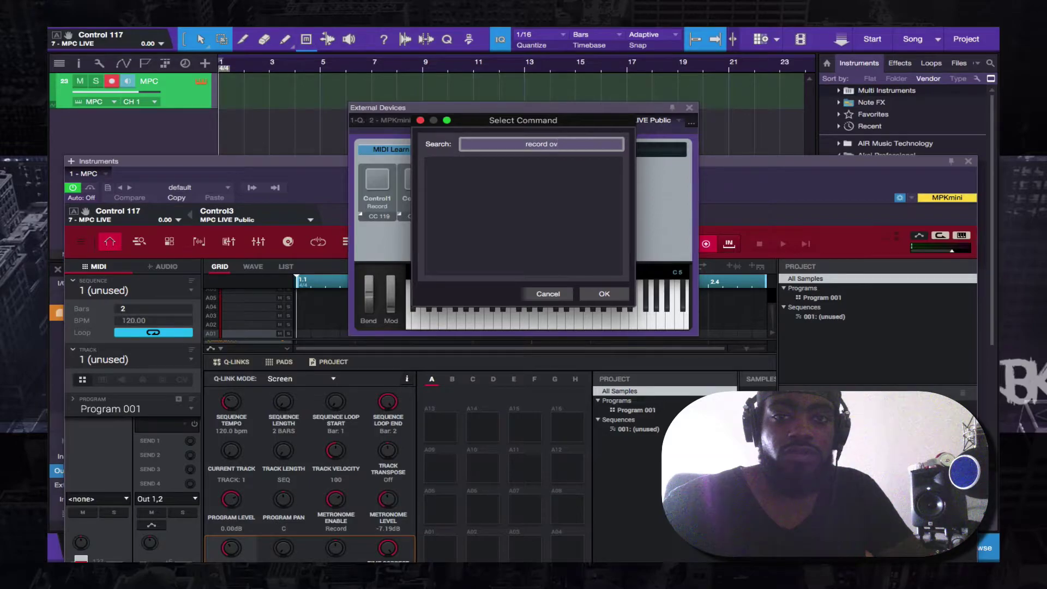
{"action": "key", "text": "BackSpace"}
{"action": "key", "text": "BackSpace"}
{"action": "key", "text": "BackSpace"}
{"action": "key", "text": "BackSpace"}
{"action": "key", "text": "BackSpace"}
{"action": "key", "text": "BackSpace"}
{"action": "key", "text": "BackSpace"}
{"action": "key", "text": "BackSpace"}
{"action": "key", "text": "BackSpace"}
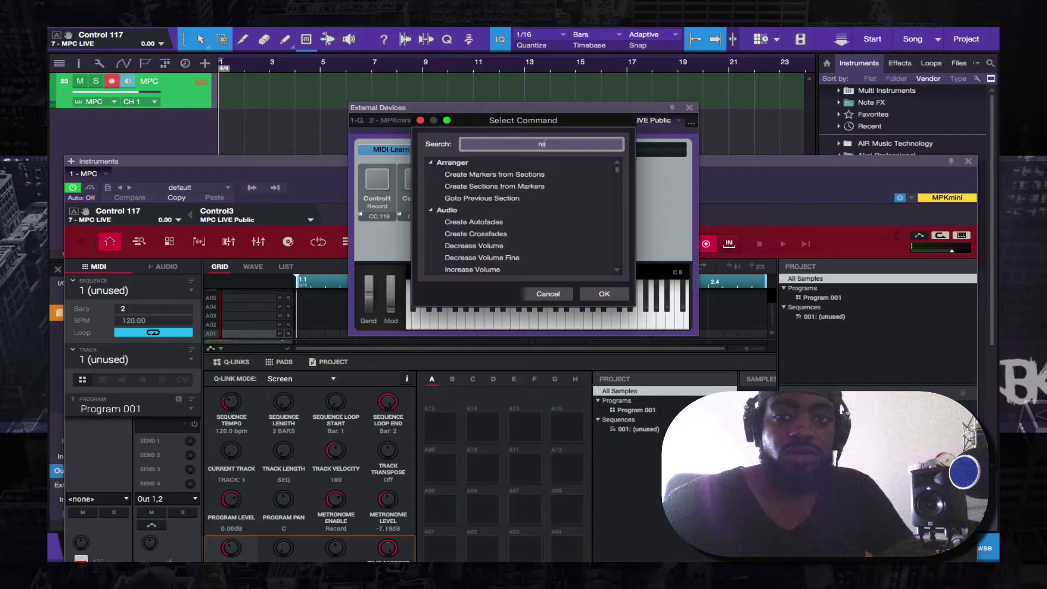
{"action": "type", "text": "over"}
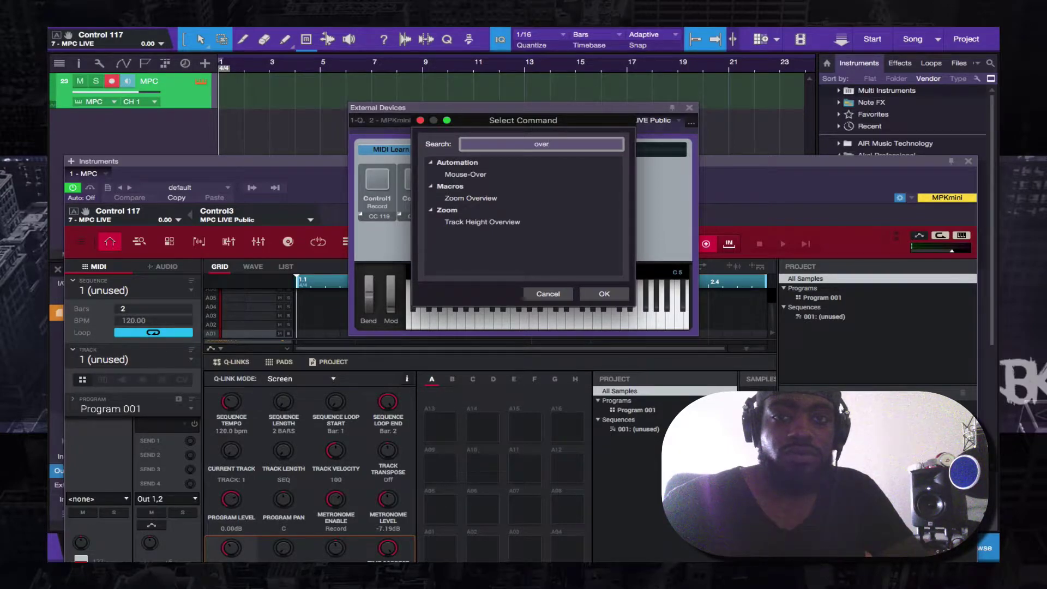
{"action": "type", "text": "d"}
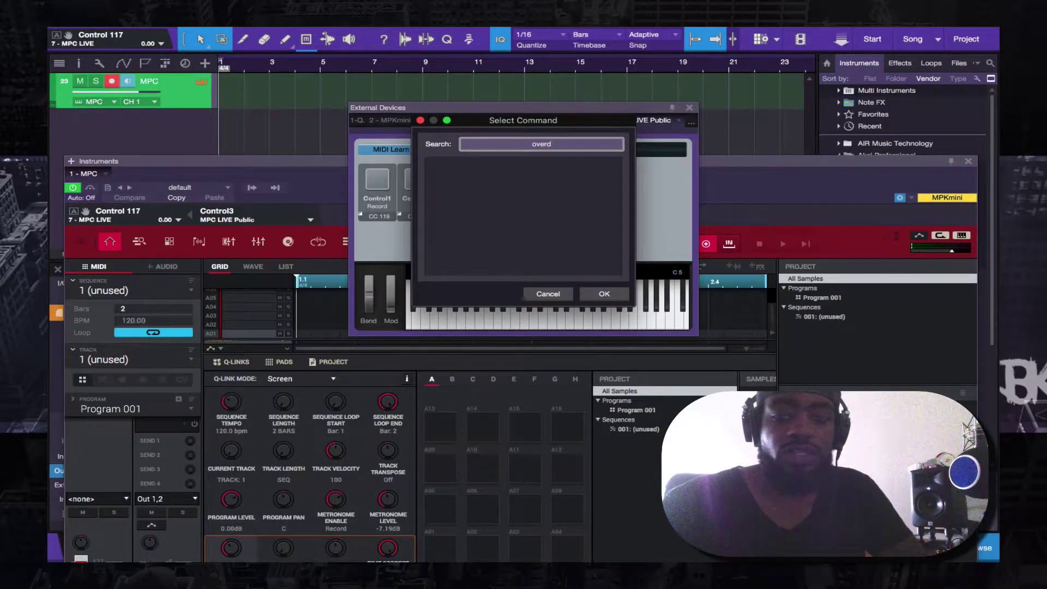
{"action": "key", "text": "BackSpace"}
{"action": "key", "text": "BackSpace"}
{"action": "key", "text": "BackSpace"}
{"action": "key", "text": "BackSpace"}
{"action": "key", "text": "BackSpace"}
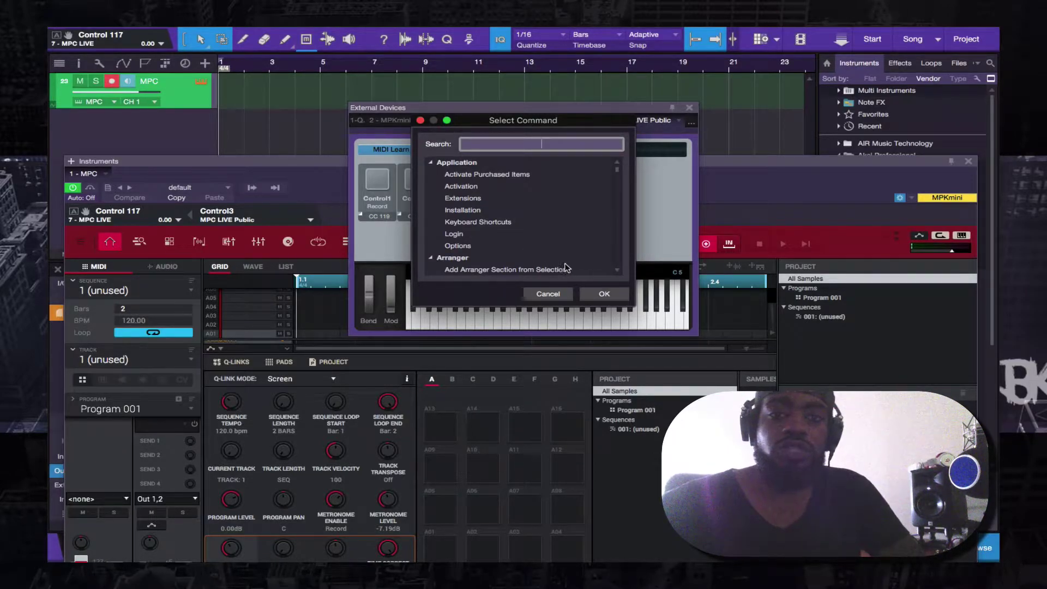
{"action": "left_click", "coordinate": [554, 296]}
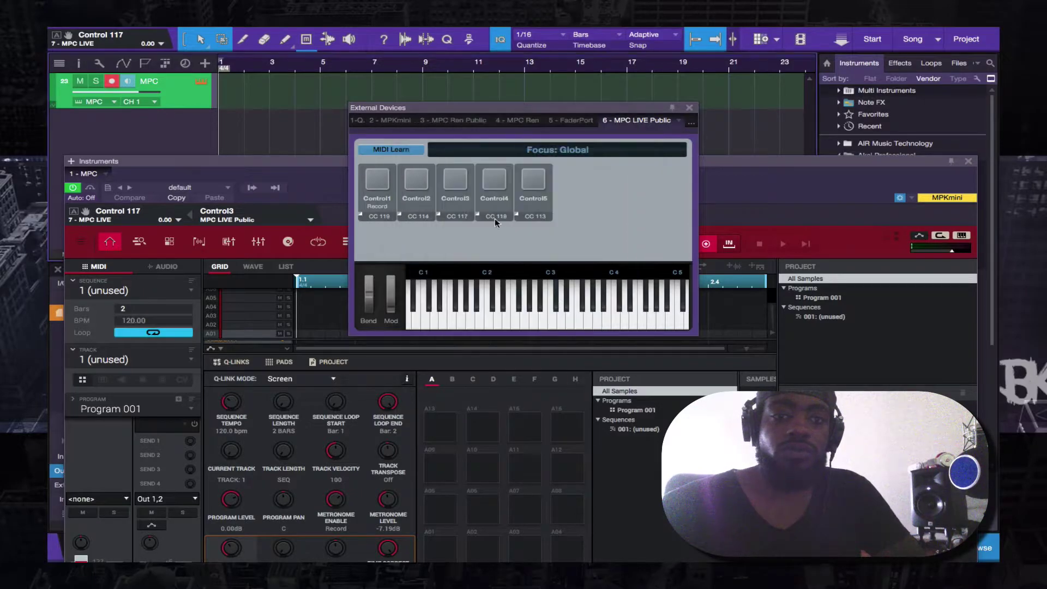
Step: Assign the Transport Stop command to Control3 of the MPC LIVE Public device
{"action": "right_click", "coordinate": [461, 185]}
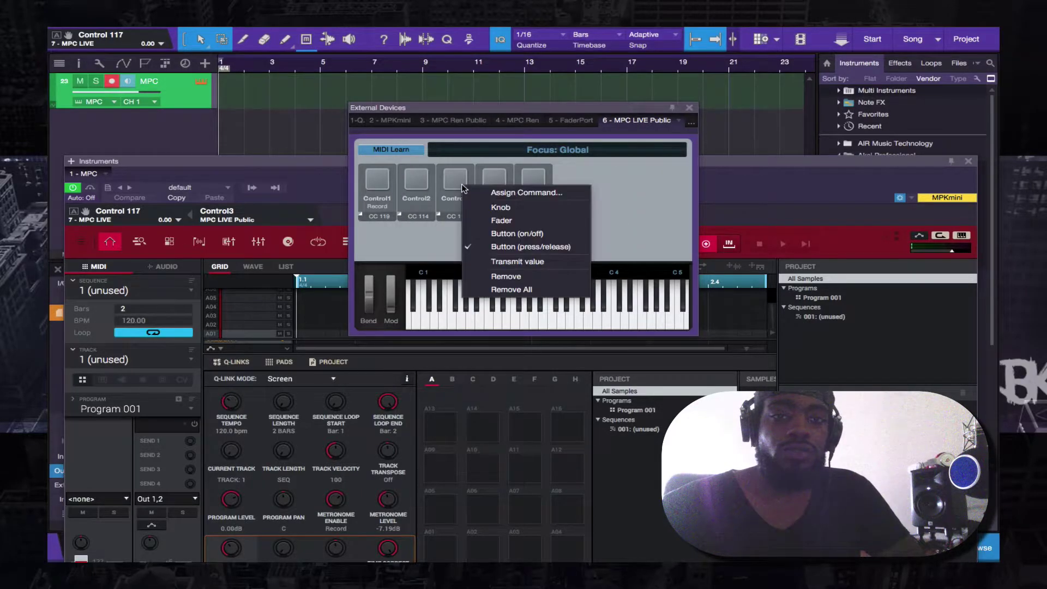
{"action": "left_click", "coordinate": [518, 194]}
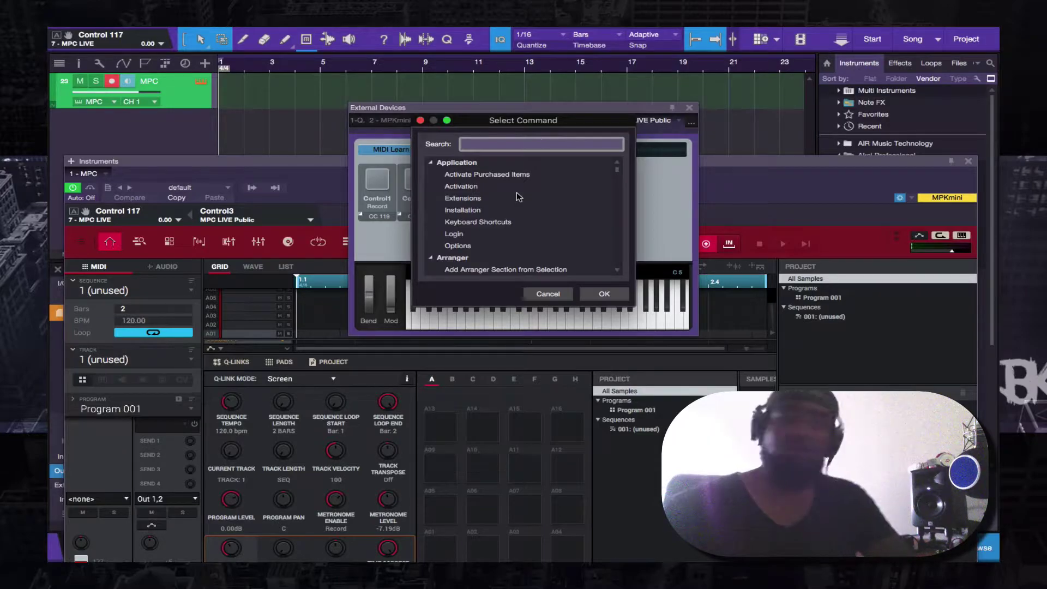
{"action": "type", "text": "stop"}
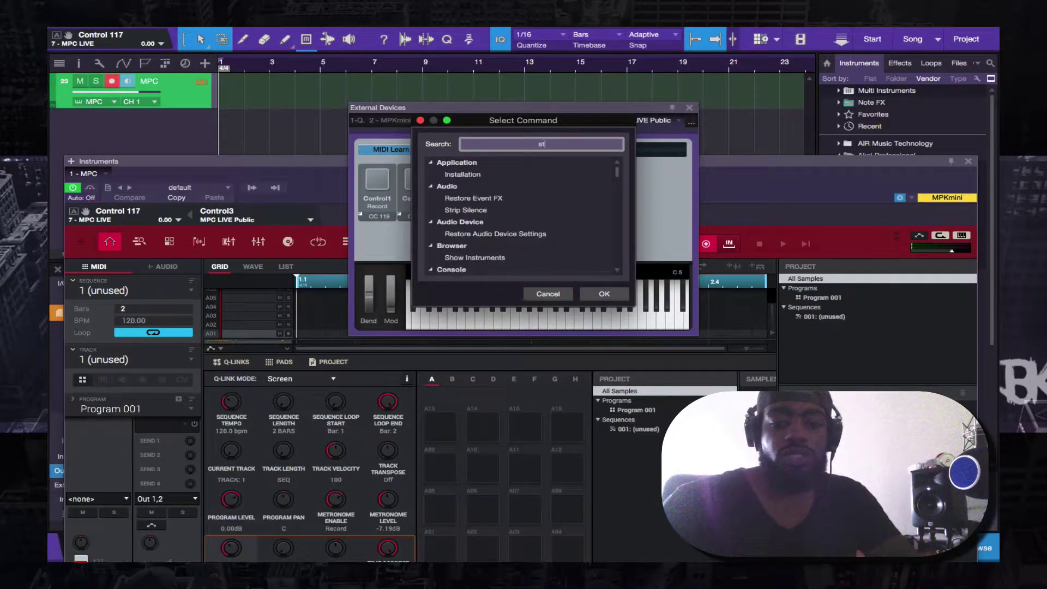
{"action": "left_click", "coordinate": [458, 186]}
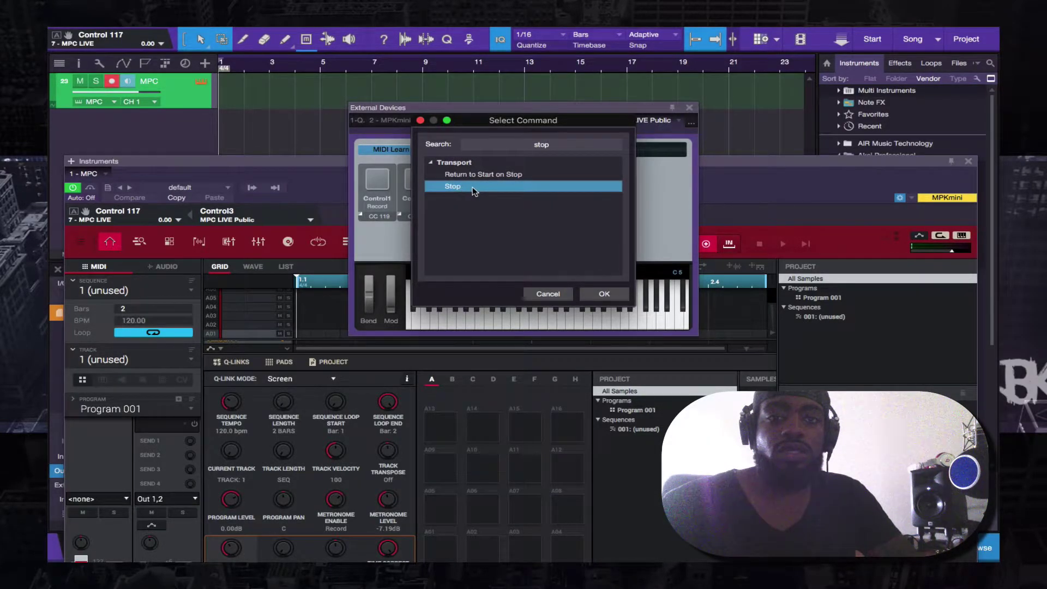
{"action": "left_click", "coordinate": [604, 294]}
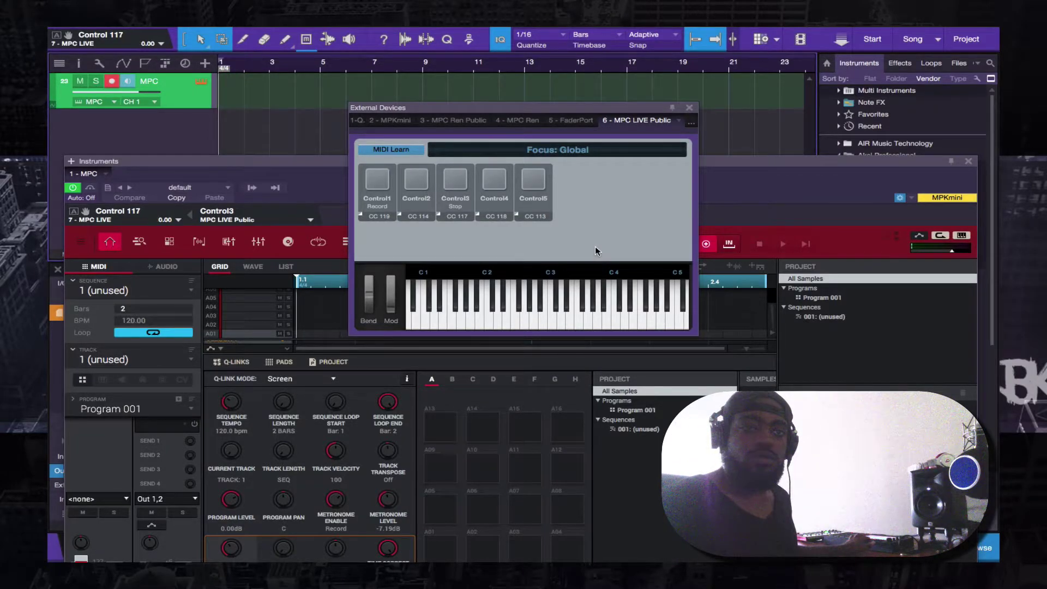
Step: Assign the Transport command Play from Loop Start to Control4 of the MPC LIVE Public device
{"action": "right_click", "coordinate": [493, 191]}
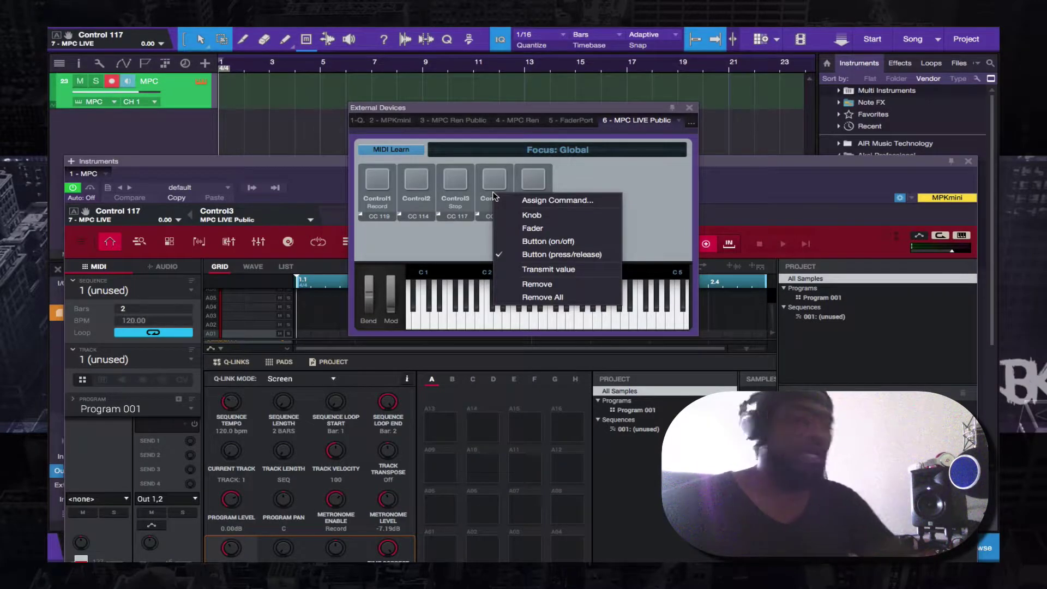
{"action": "left_click", "coordinate": [551, 201]}
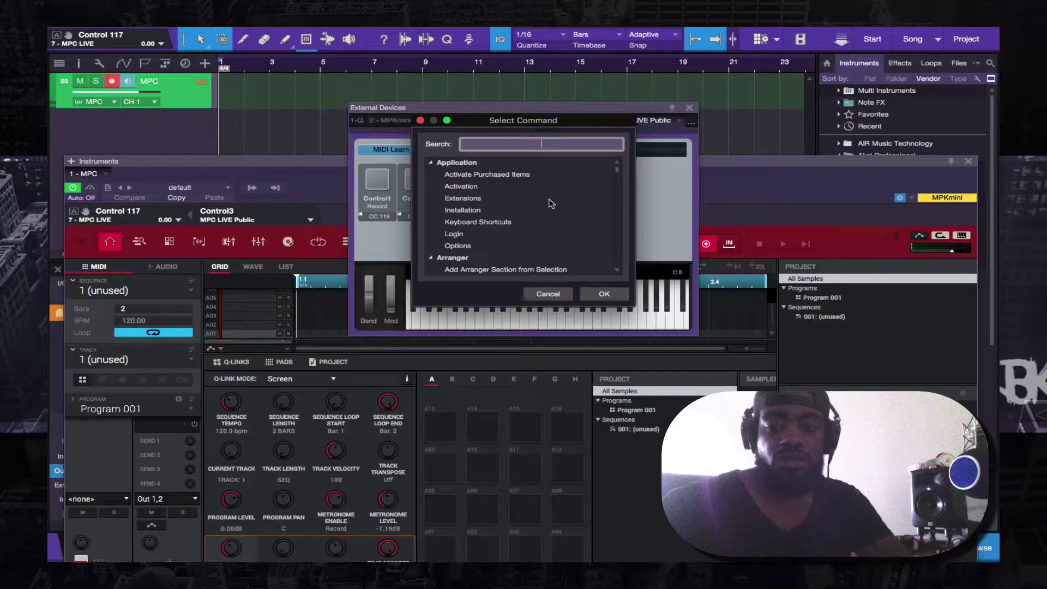
{"action": "type", "text": "play"}
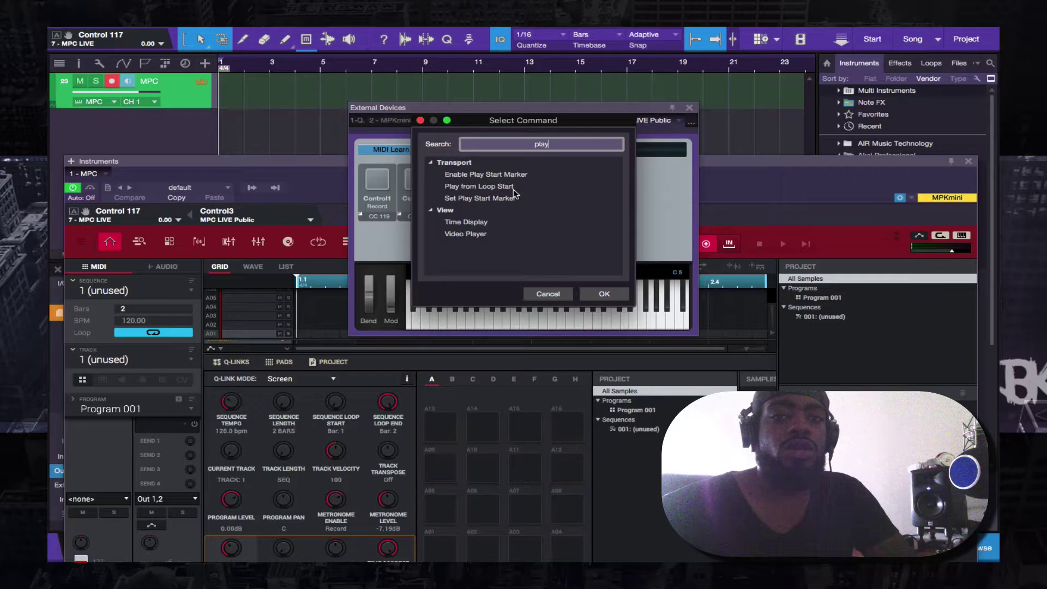
{"action": "left_click", "coordinate": [512, 187]}
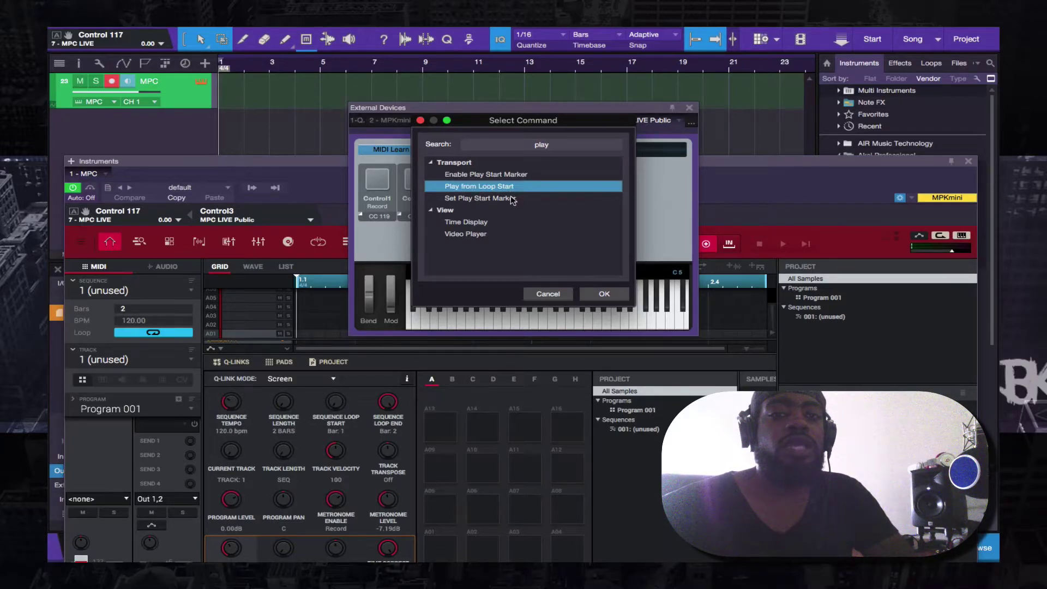
{"action": "left_click", "coordinate": [602, 295]}
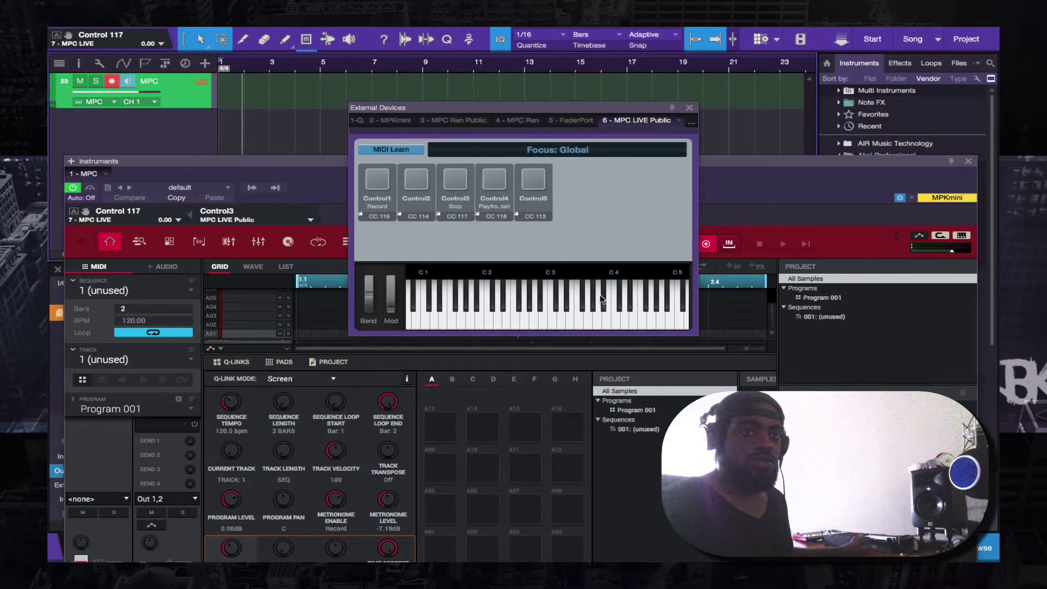
Step: Try the Transport command Enable Play Start Marker on Control5 and unassign it again
{"action": "right_click", "coordinate": [536, 184]}
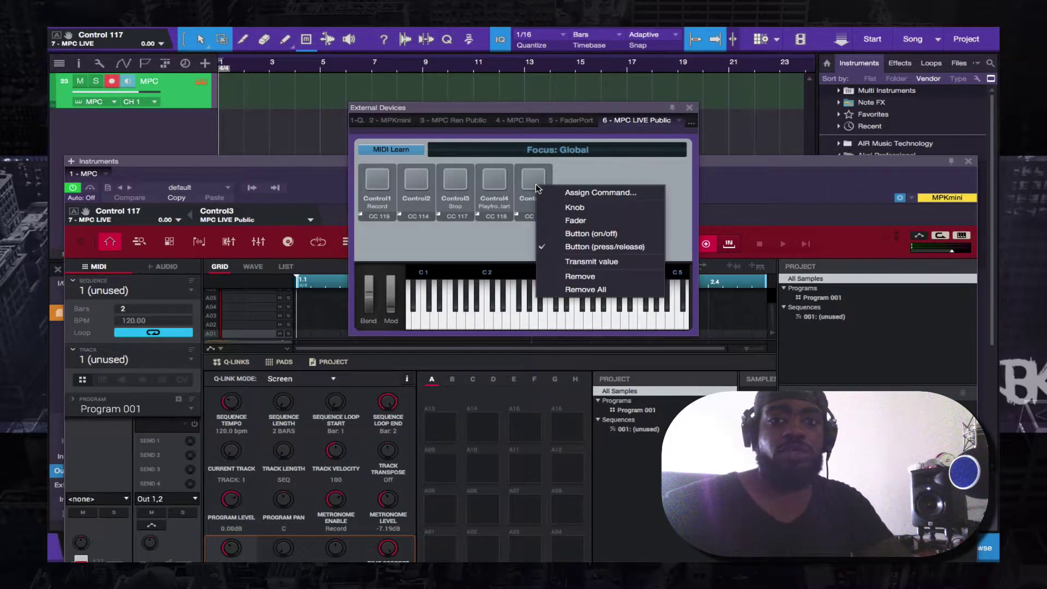
{"action": "left_click", "coordinate": [579, 194]}
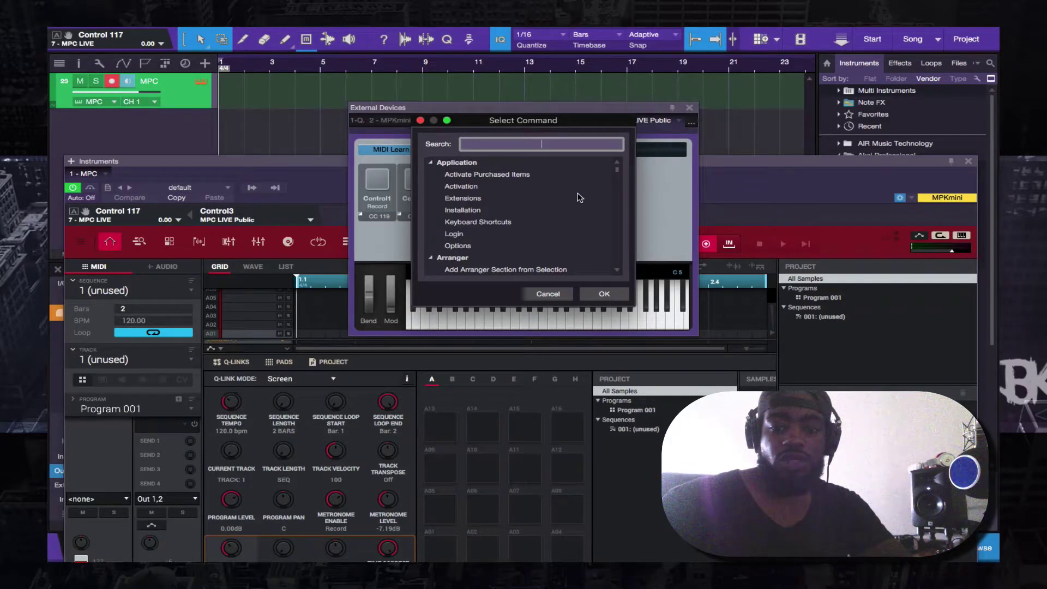
{"action": "type", "text": "pla"}
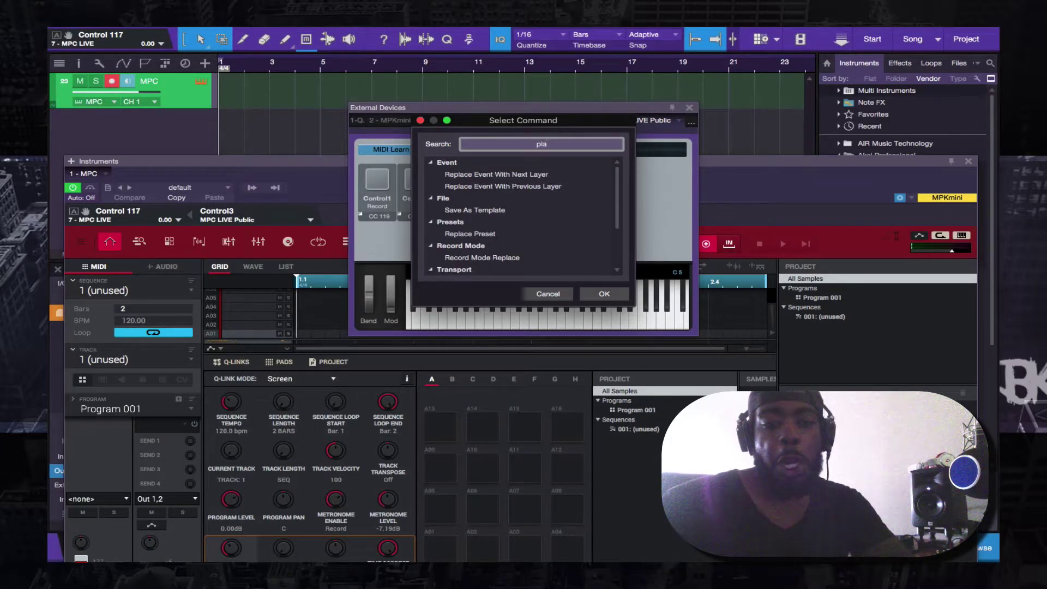
{"action": "type", "text": "y"}
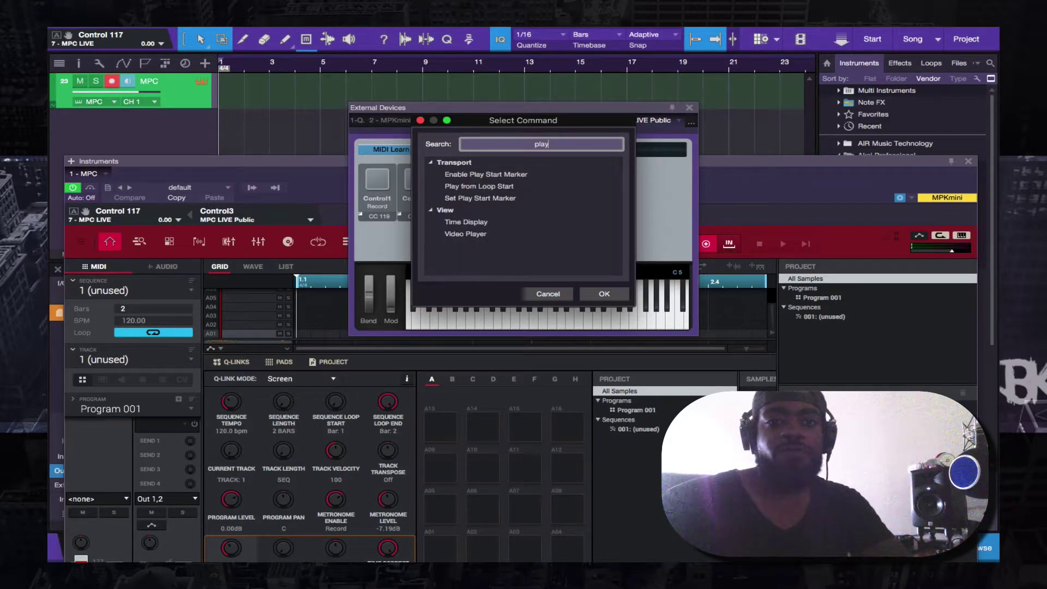
{"action": "left_click", "coordinate": [522, 176]}
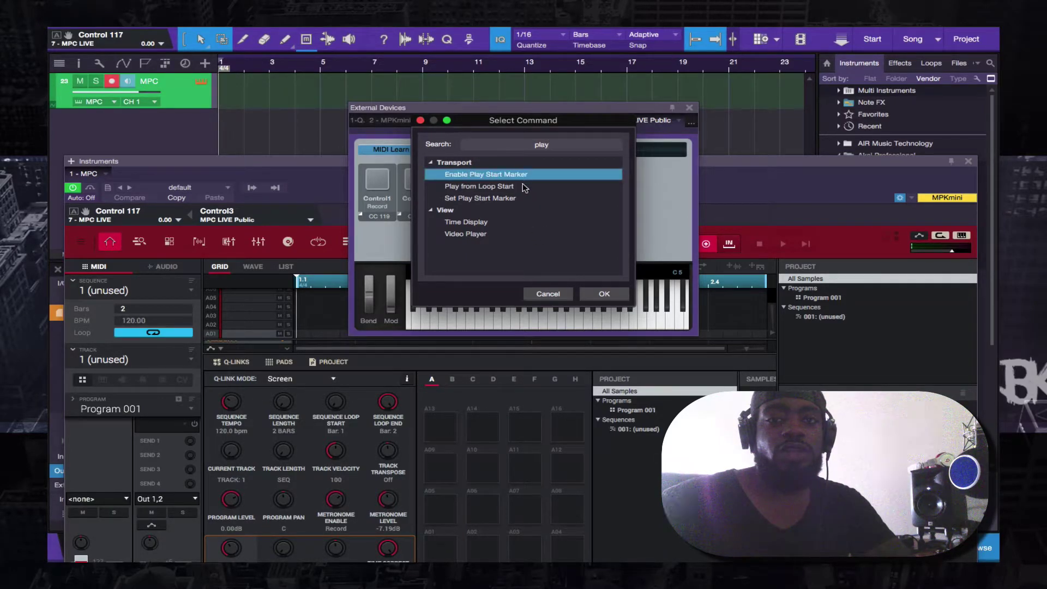
{"action": "left_click", "coordinate": [603, 294]}
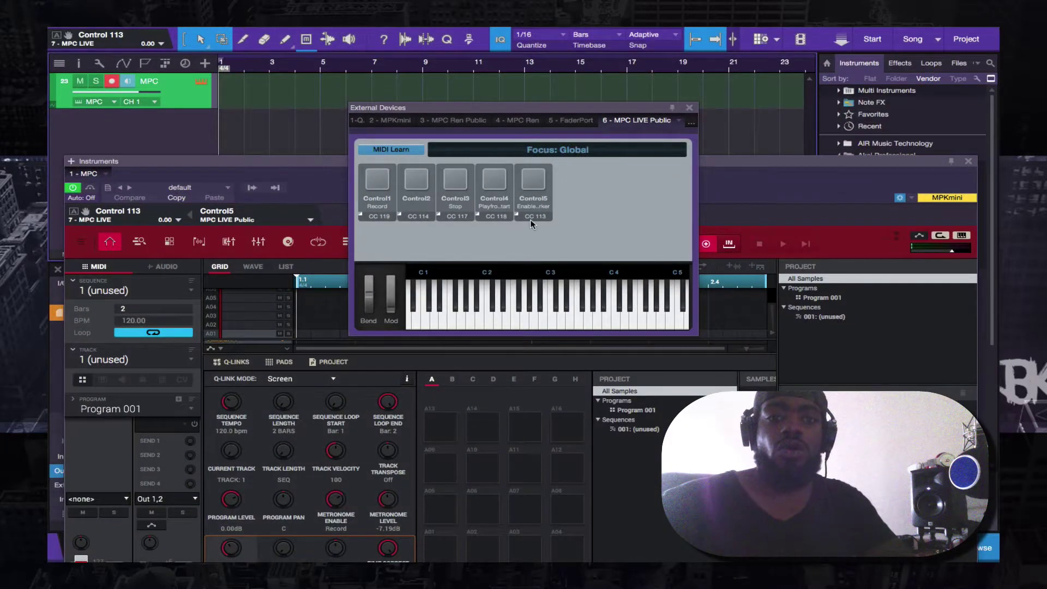
{"action": "right_click", "coordinate": [534, 189]}
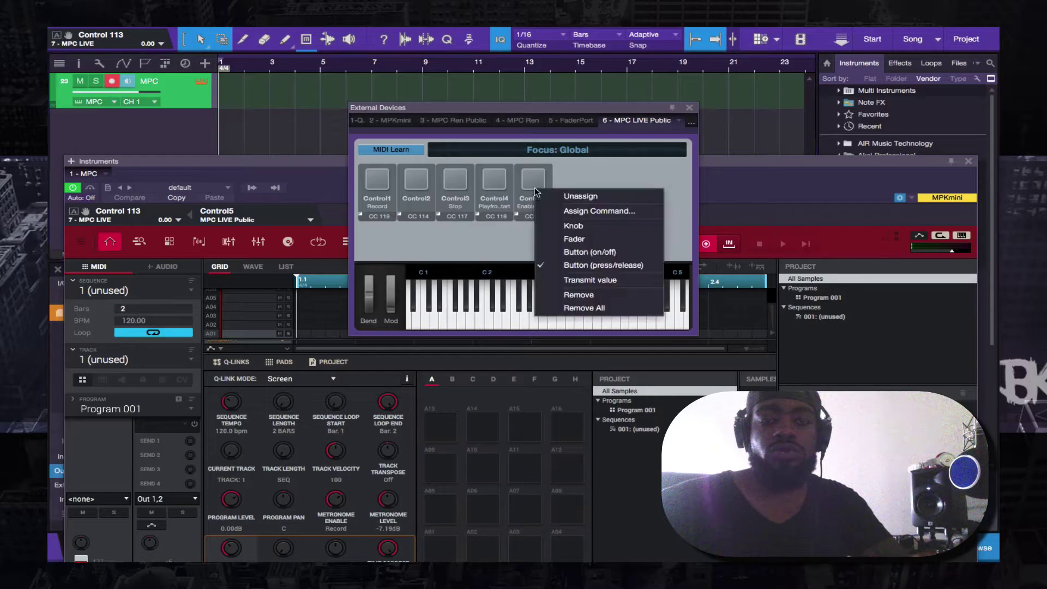
{"action": "left_click", "coordinate": [563, 197]}
Step: Assign the Transport command Set Play Start Marker to Control5 of the MPC LIVE Public device
{"action": "right_click", "coordinate": [535, 196]}
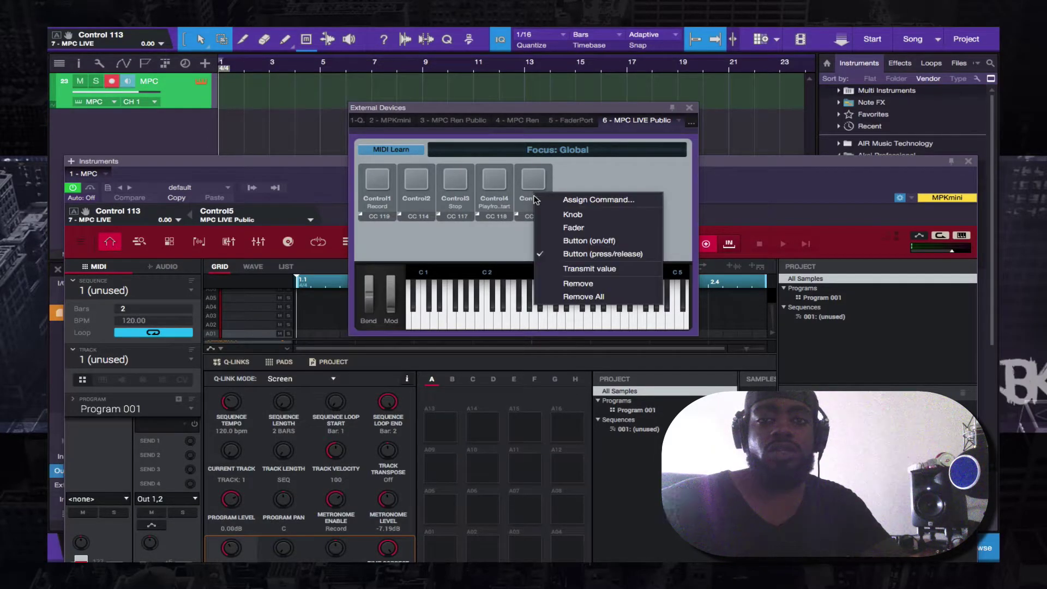
{"action": "left_click", "coordinate": [557, 201]}
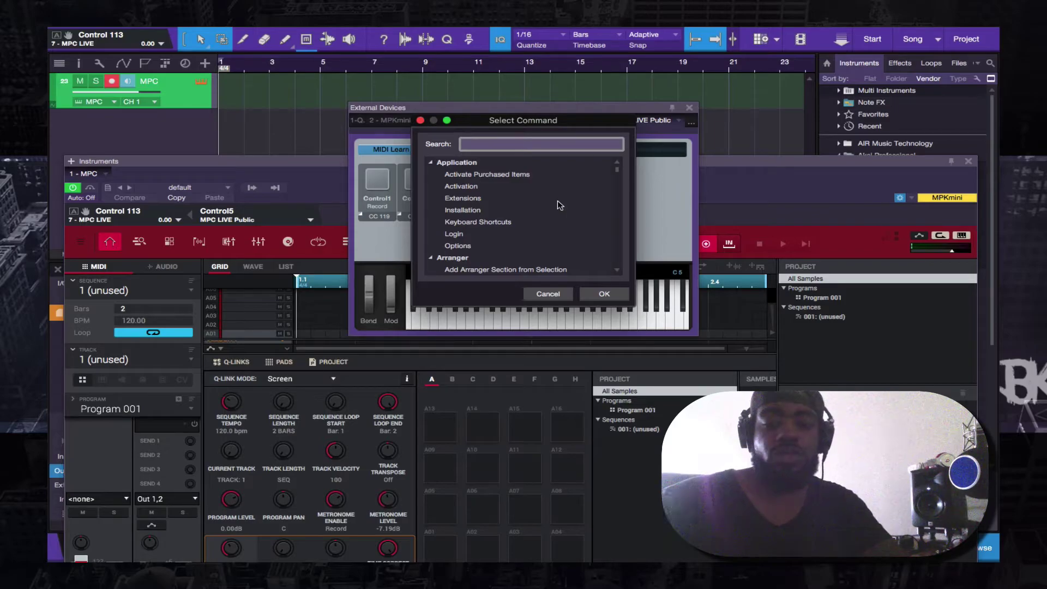
{"action": "type", "text": "play"}
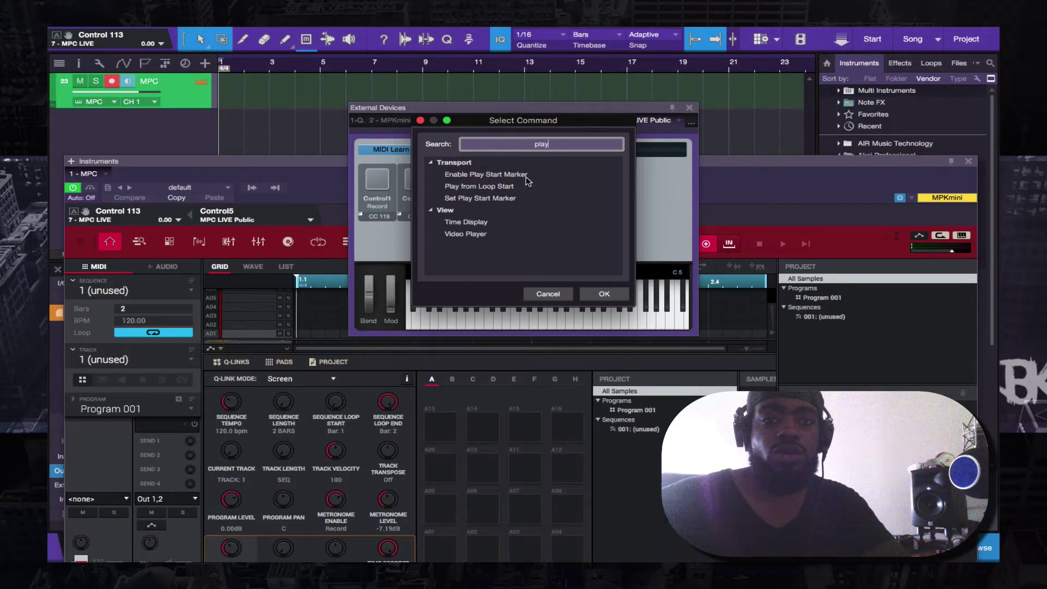
{"action": "left_click", "coordinate": [516, 199]}
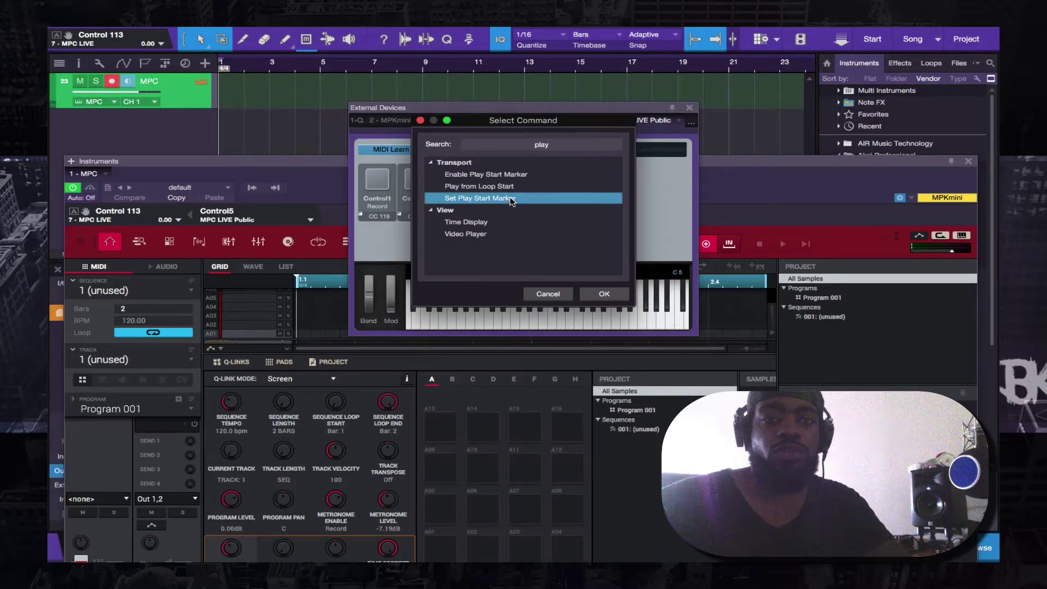
{"action": "left_click", "coordinate": [604, 295]}
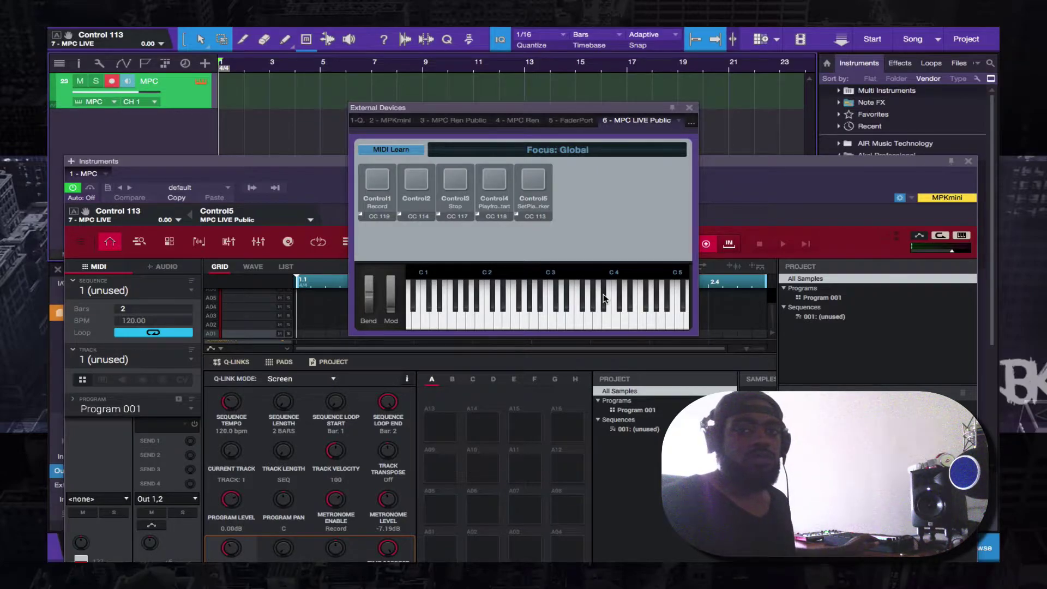
{"action": "left_click", "coordinate": [604, 298]}
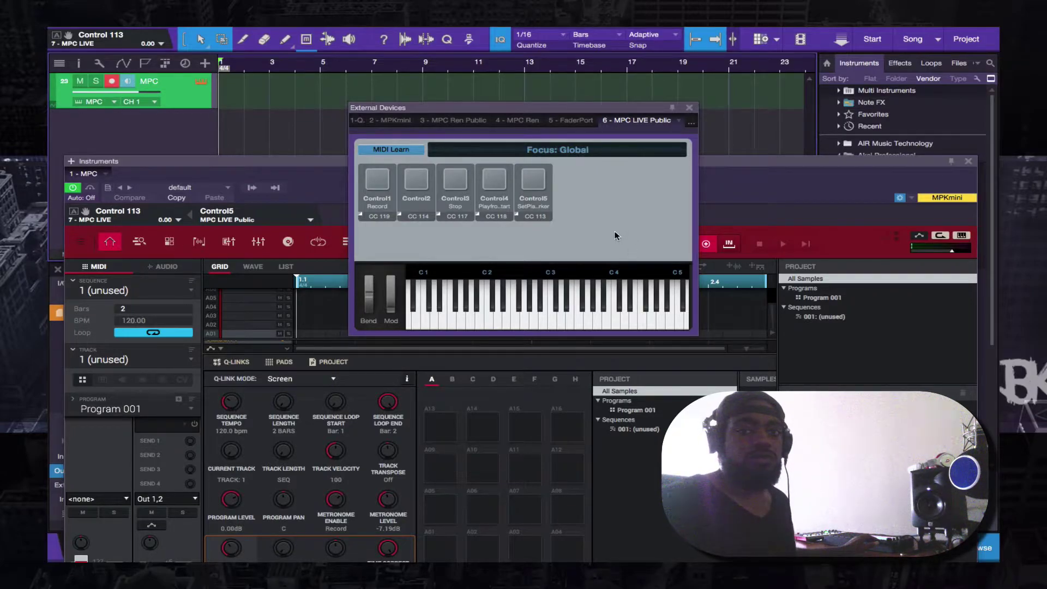
Step: Unassign Set Play Start Marker from Control5 and assign the Transport command Enable Play Start Marker to it
{"action": "right_click", "coordinate": [535, 192]}
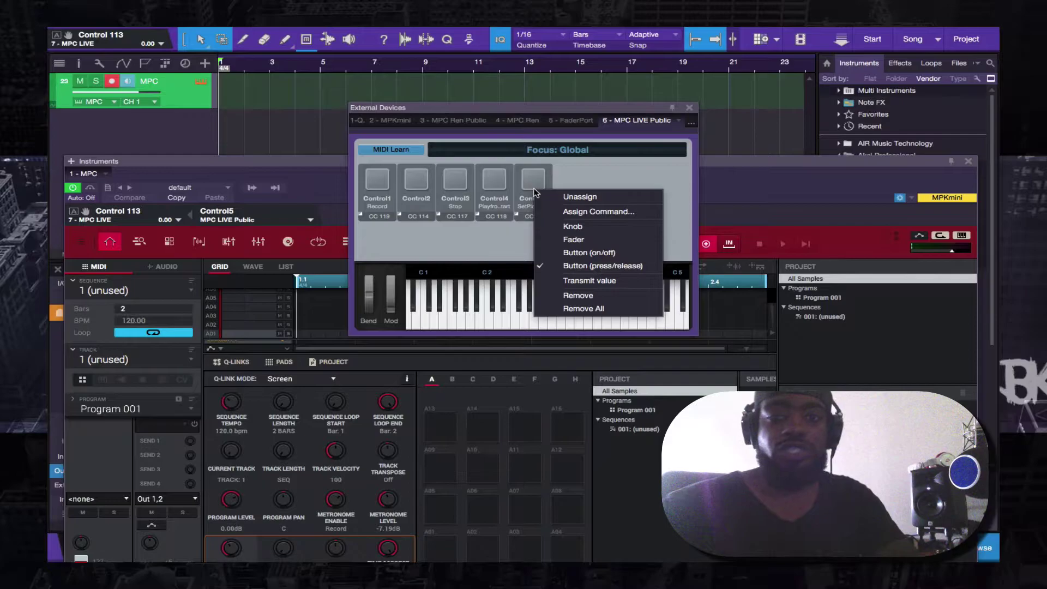
{"action": "left_click", "coordinate": [578, 197]}
{"action": "right_click", "coordinate": [538, 190]}
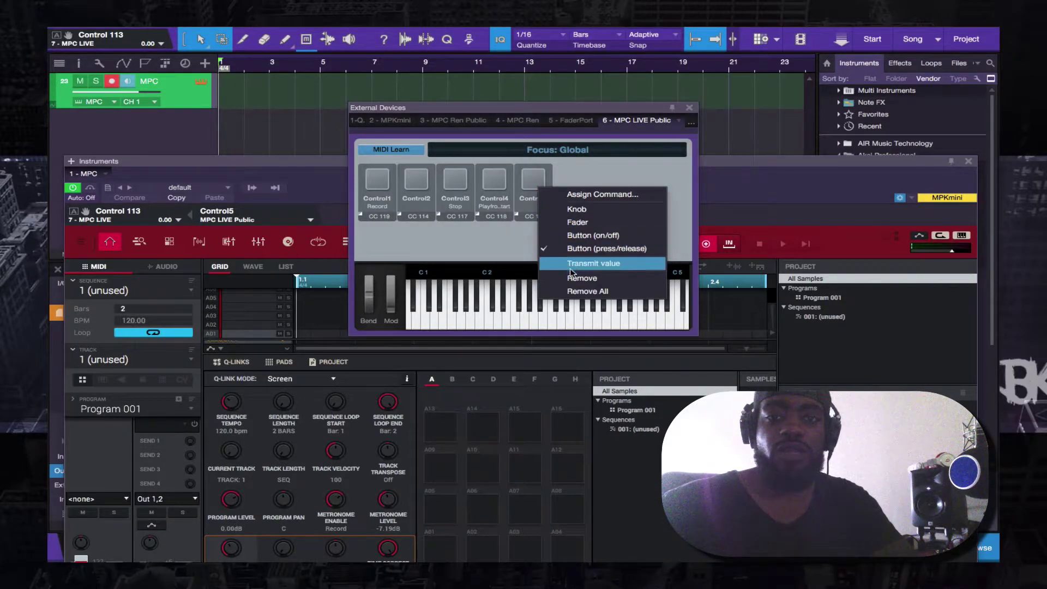
{"action": "left_click", "coordinate": [576, 194]}
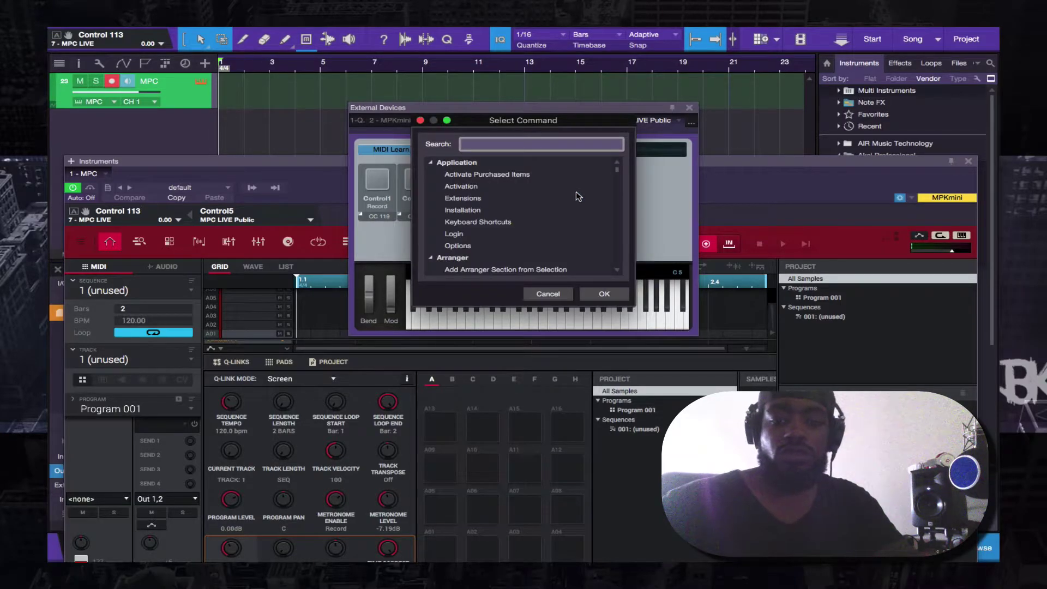
{"action": "type", "text": "pla"}
{"action": "left_click", "coordinate": [606, 295]}
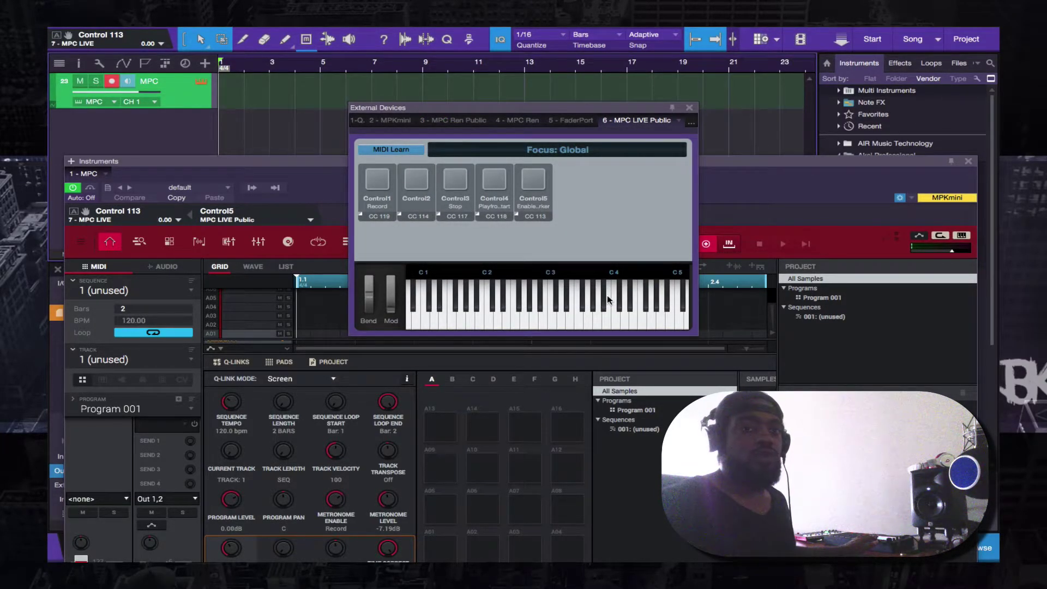
Step: Close the External Devices window and hide the control mapping strip in the MPC instrument window
{"action": "left_click", "coordinate": [689, 109]}
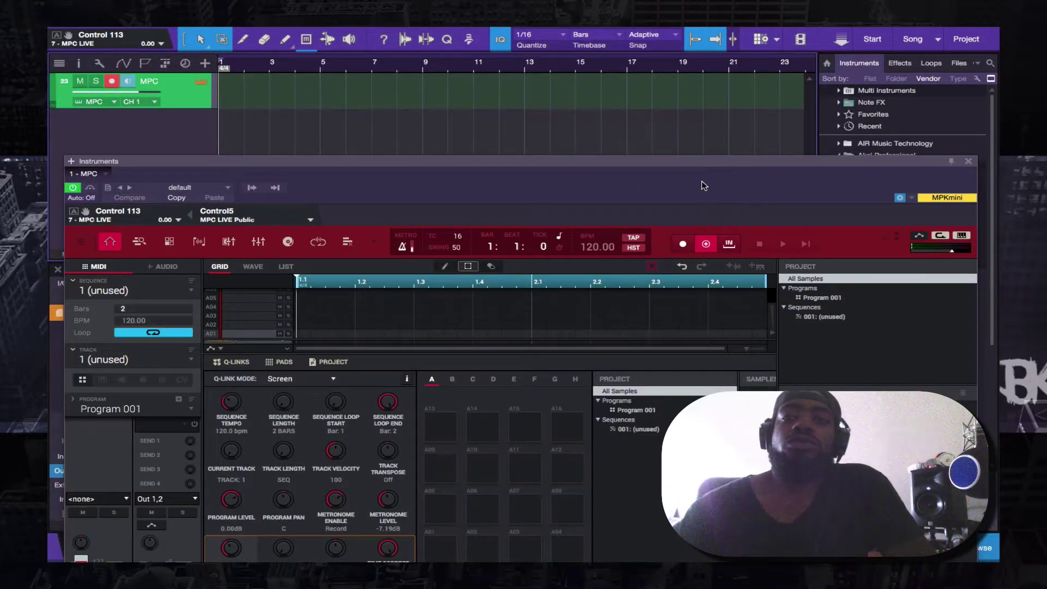
{"action": "left_click_drag", "start_coordinate": [702, 182], "coordinate": [715, 94]}
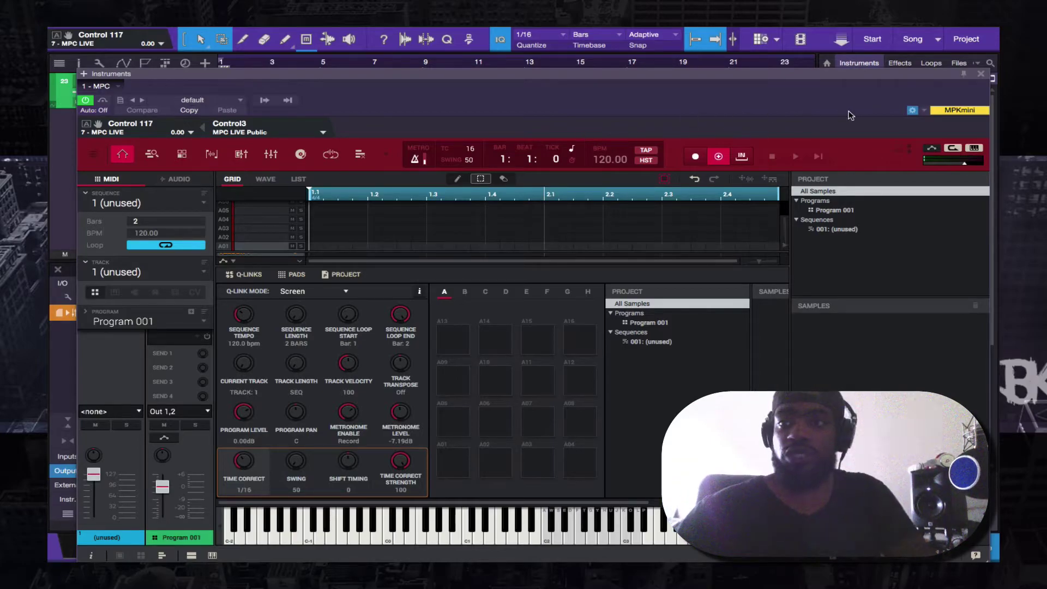
{"action": "left_click", "coordinate": [912, 110]}
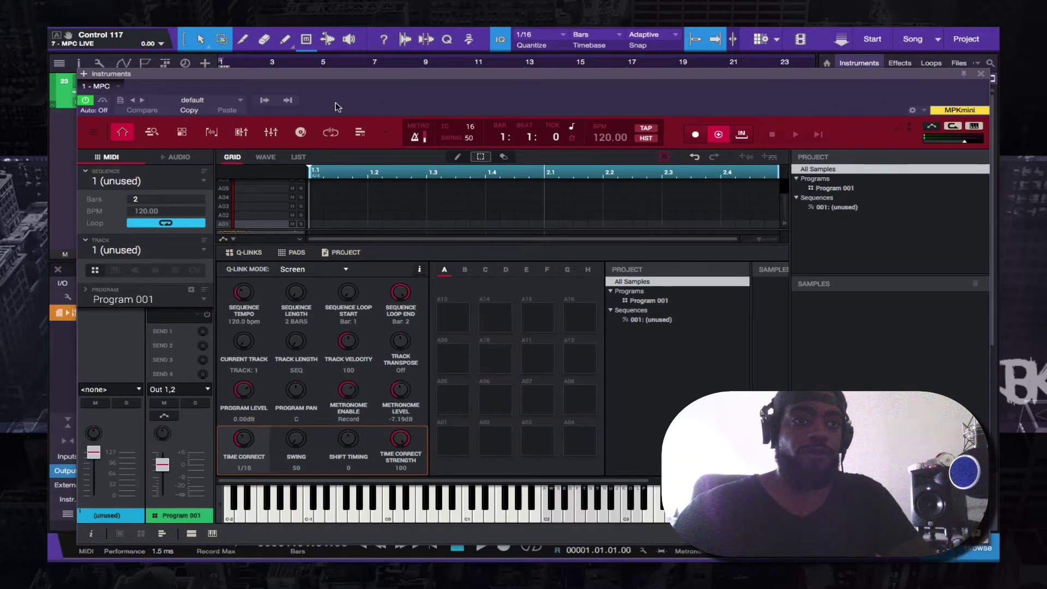
Step: Set Record/Overdub to To MPC Plugin in the MPC plugin's Hardware preferences and close the preferences
{"action": "left_click", "coordinate": [94, 133]}
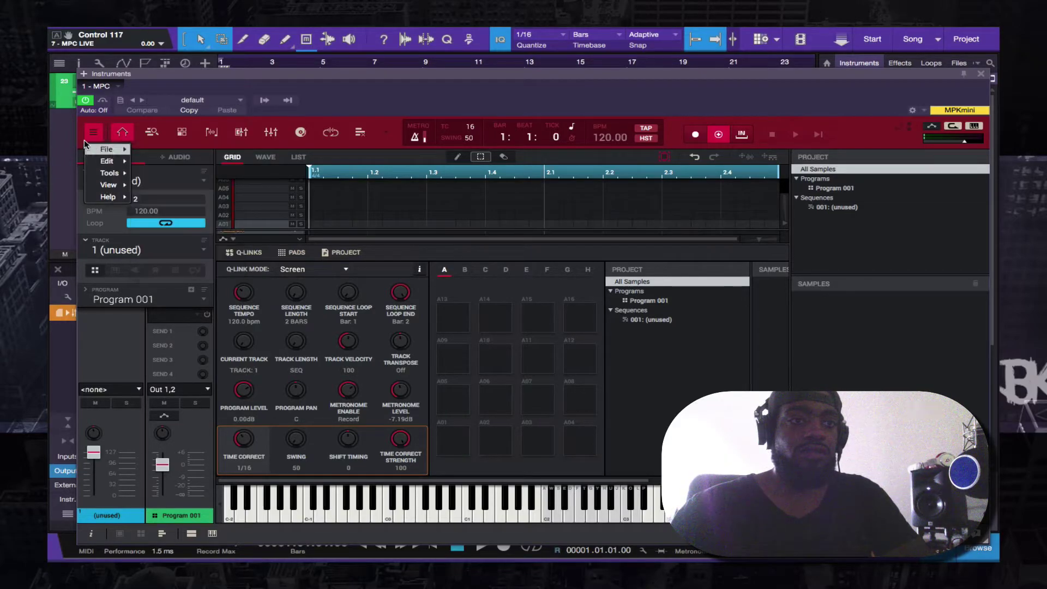
{"action": "left_click", "coordinate": [93, 133]}
{"action": "left_click", "coordinate": [92, 134]}
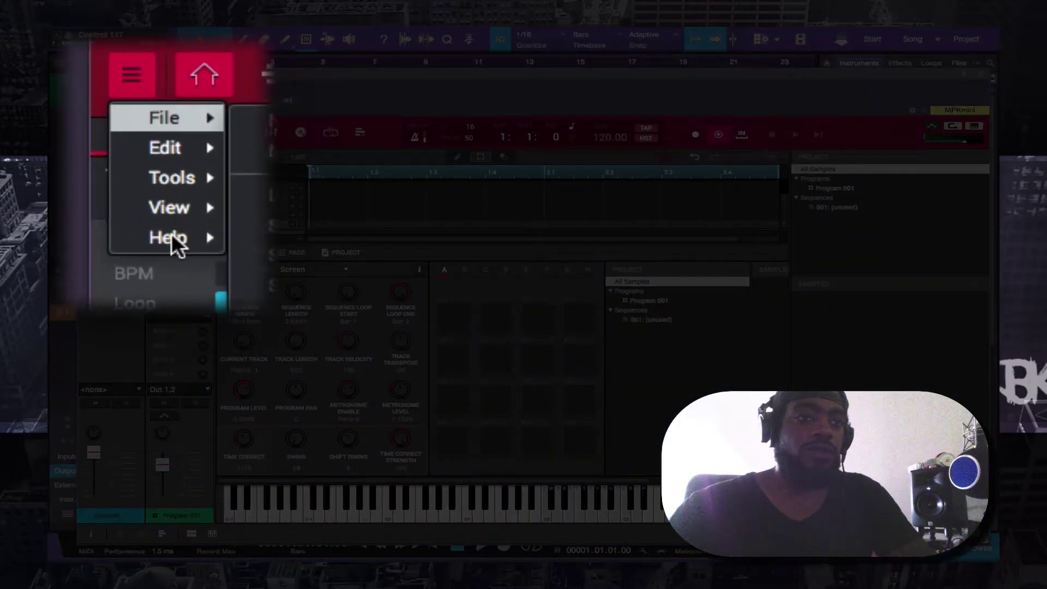
{"action": "mouse_move", "coordinate": [168, 148]}
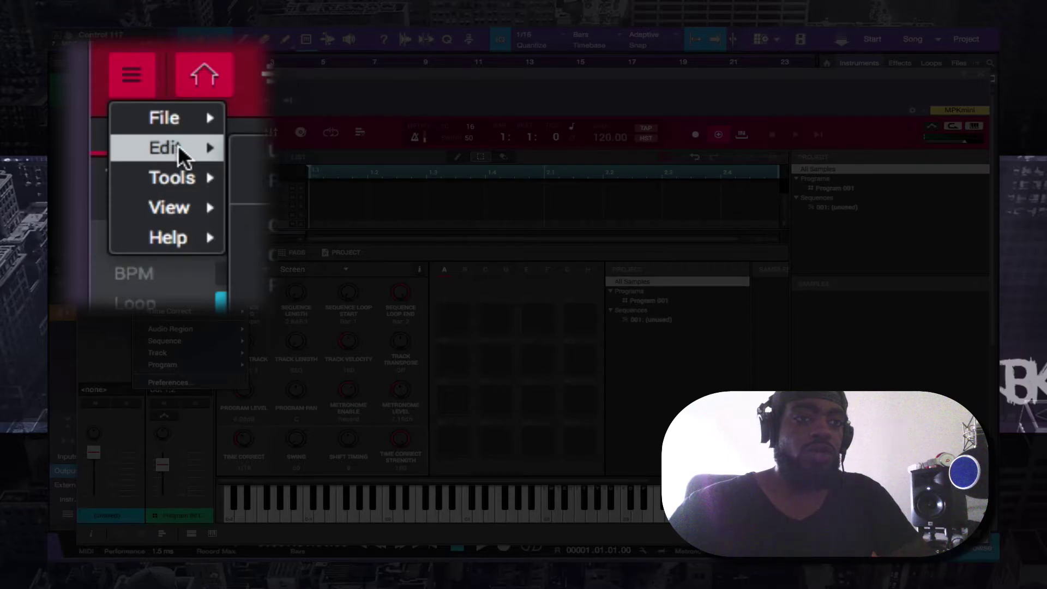
{"action": "left_click", "coordinate": [186, 385]}
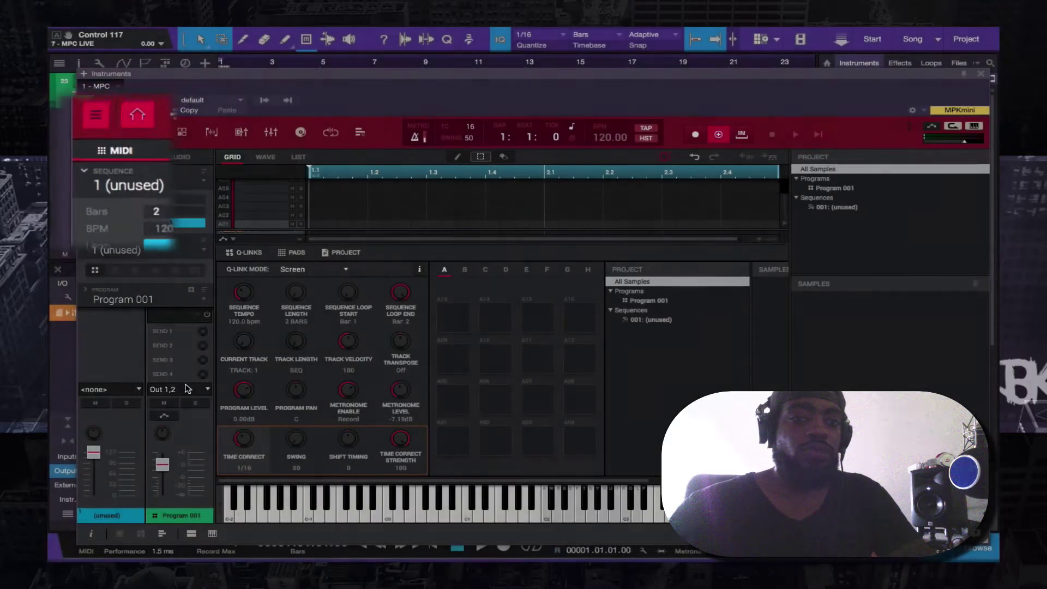
{"action": "left_click", "coordinate": [411, 278]}
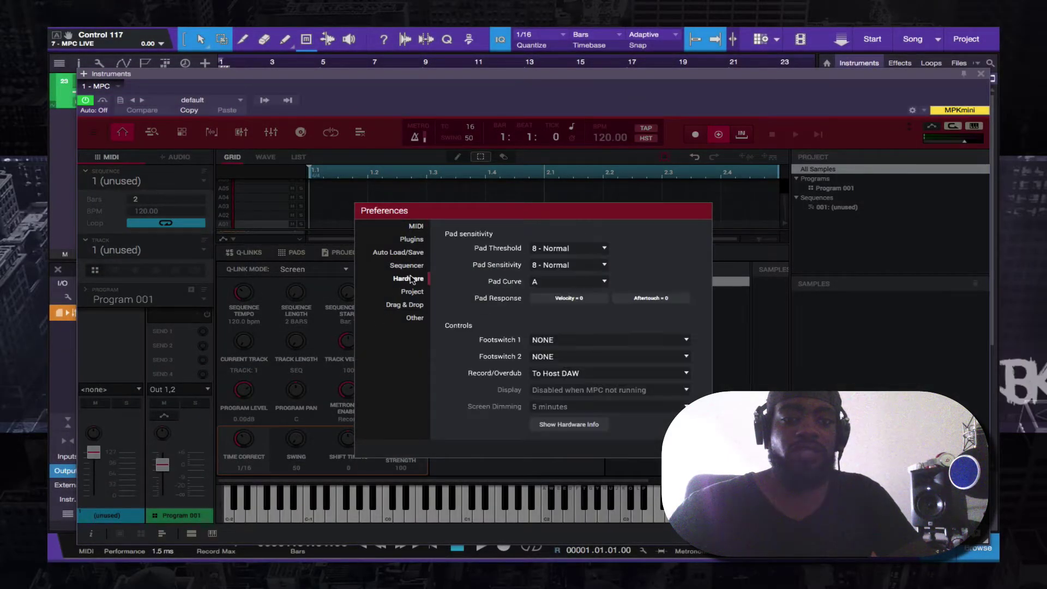
{"action": "left_click", "coordinate": [686, 375]}
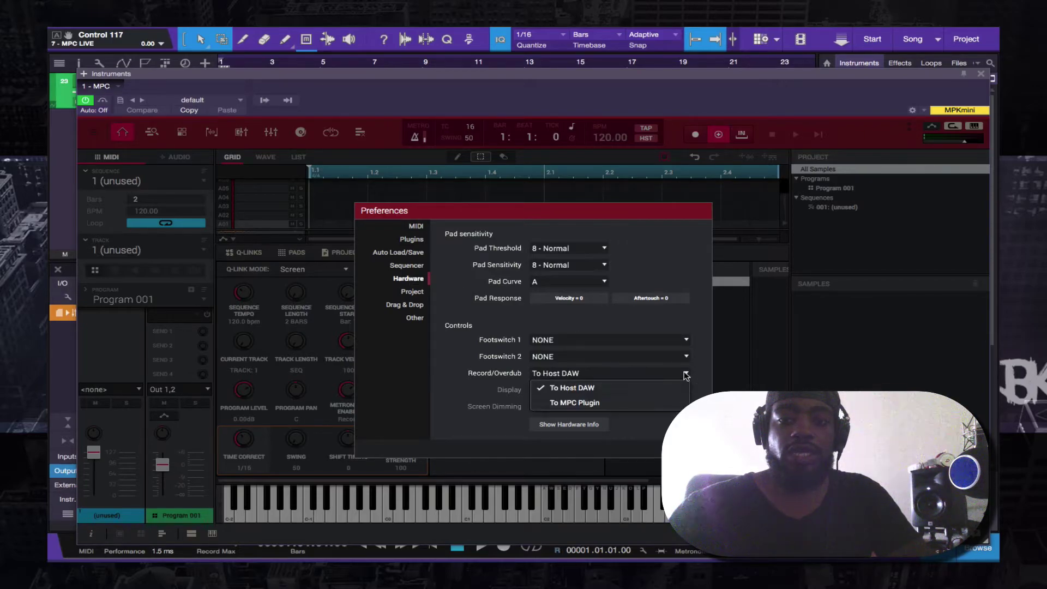
{"action": "left_click", "coordinate": [680, 404]}
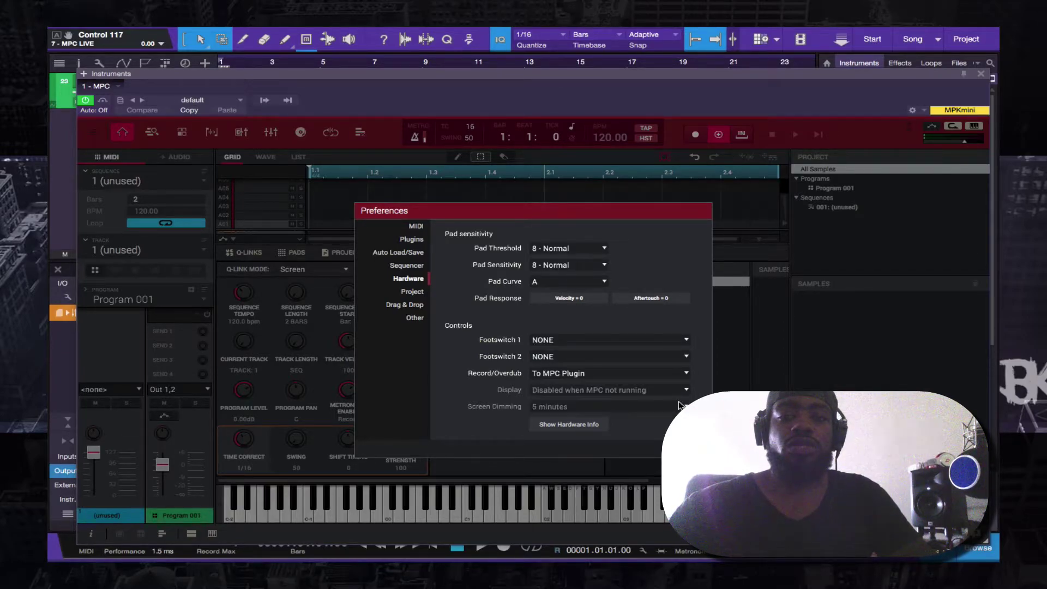
{"action": "key", "text": "Escape"}
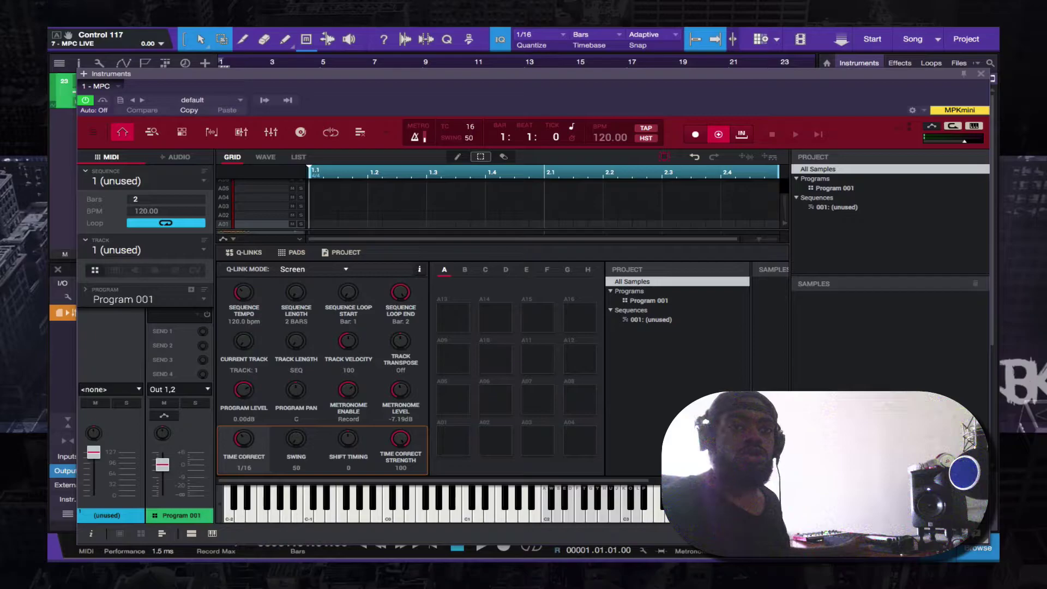
Step: Move the MPC plugin window below the MPC track lane, and undo and redo the plugin's last change
{"action": "left_click_drag", "start_coordinate": [734, 71], "coordinate": [734, 174]}
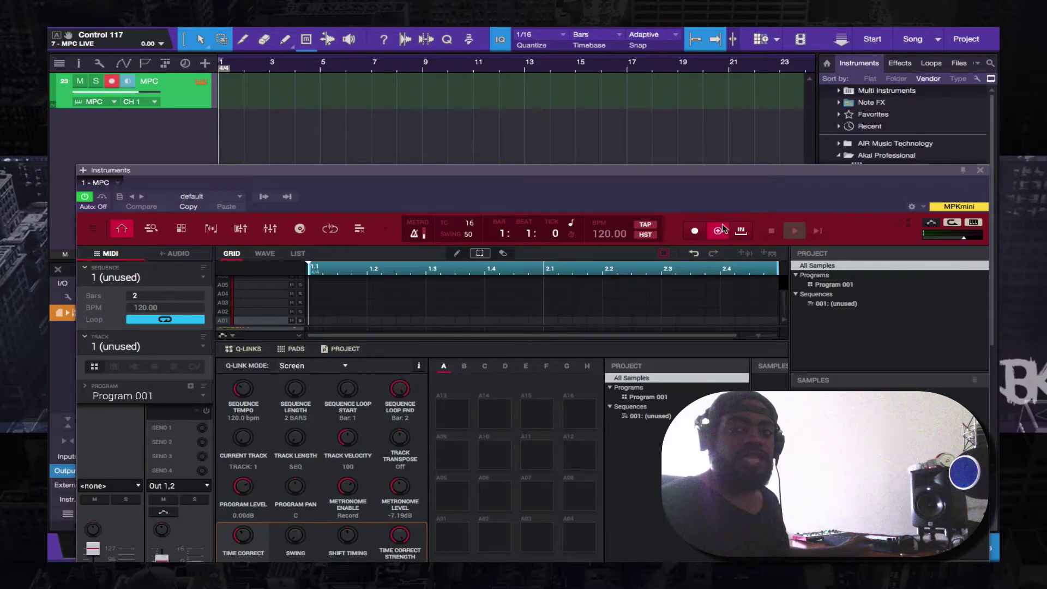
{"action": "key", "text": "ctrl+shift+z"}
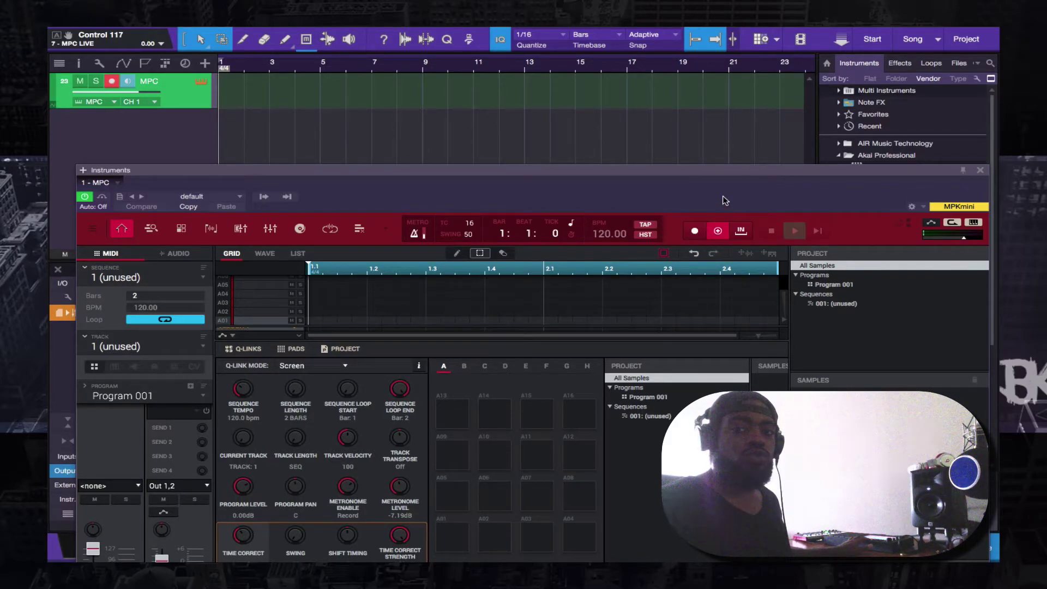
{"action": "left_click_drag", "start_coordinate": [725, 205], "coordinate": [722, 160]}
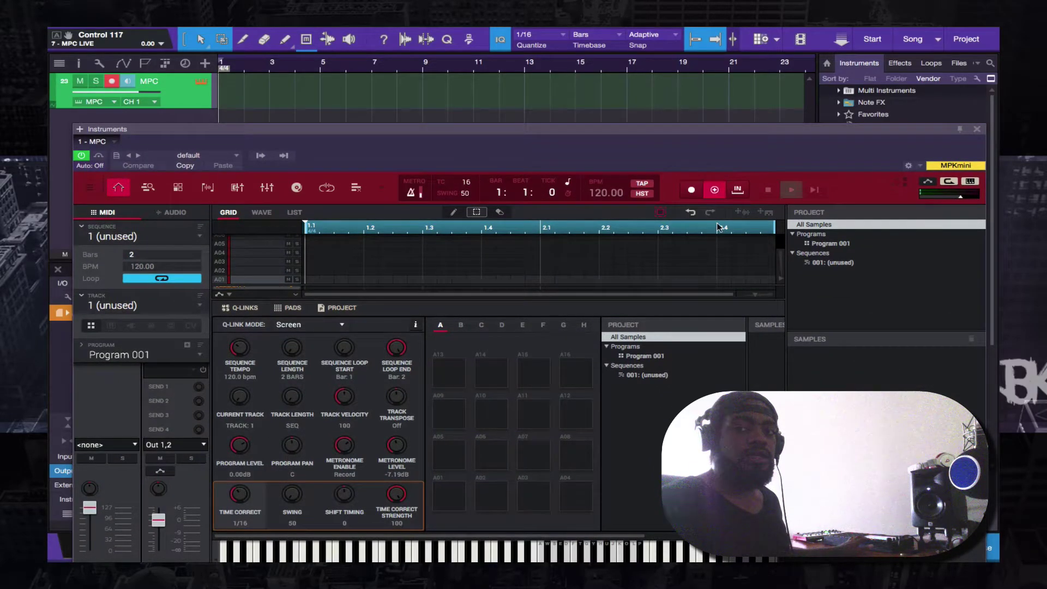
{"action": "key", "text": "ctrl+shift+z"}
{"action": "key", "text": "ctrl+z"}
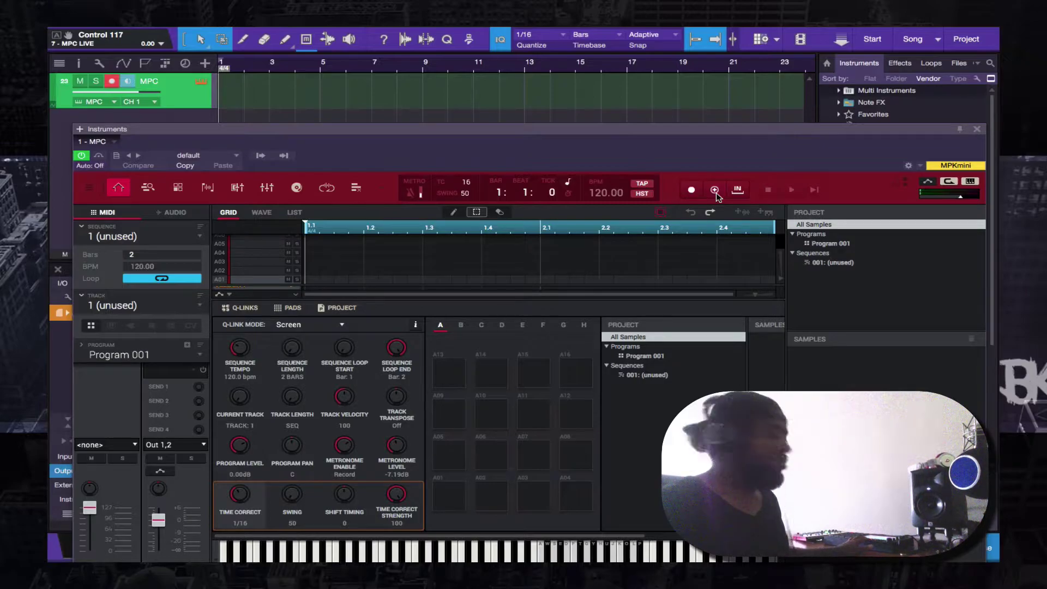
{"action": "key", "text": "ctrl+shift+z"}
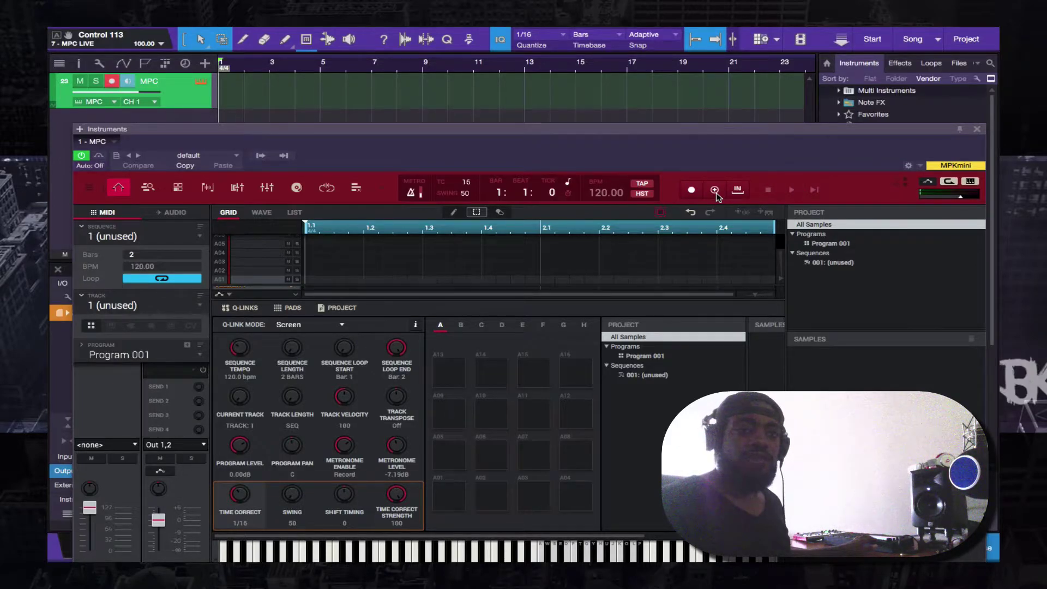
Step: Test the transport by starting and stopping the song with recording armed in the MPC plugin
{"action": "key", "text": "space"}
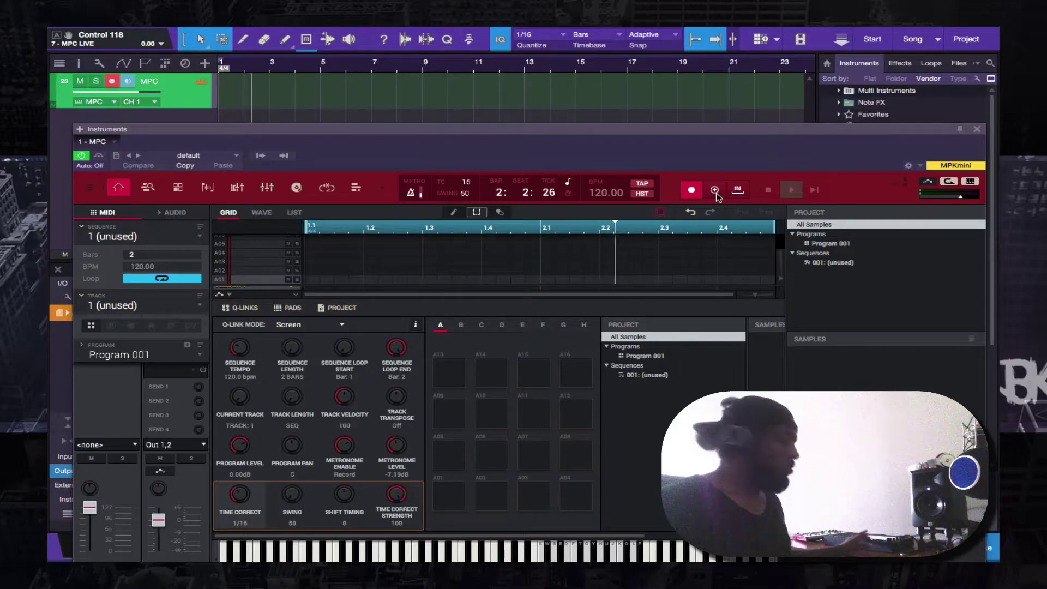
{"action": "key", "text": "space"}
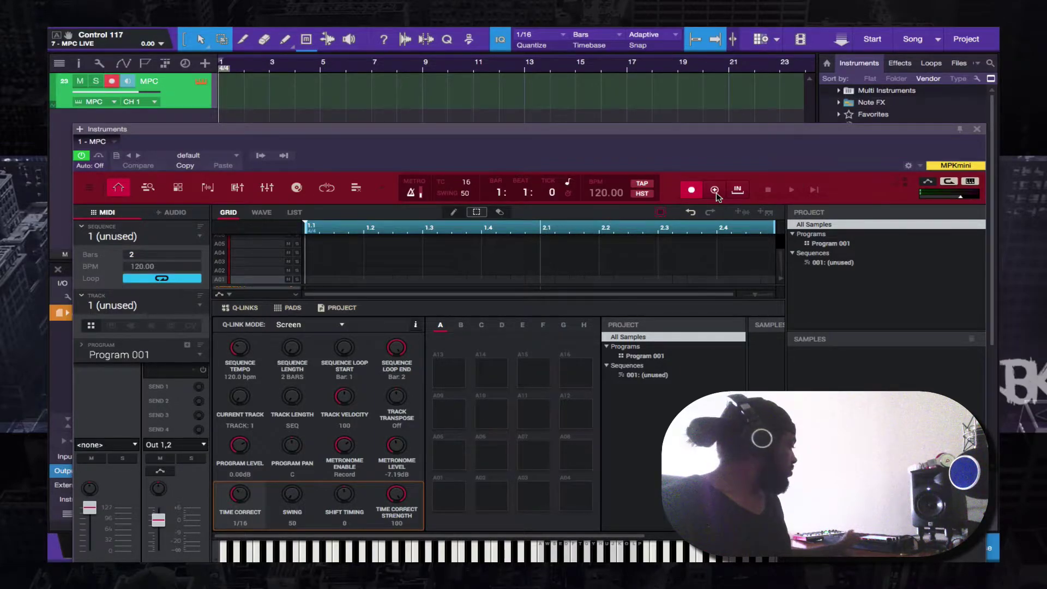
{"action": "key", "text": "ctrl+z"}
{"action": "key", "text": "ctrl+shift+z"}
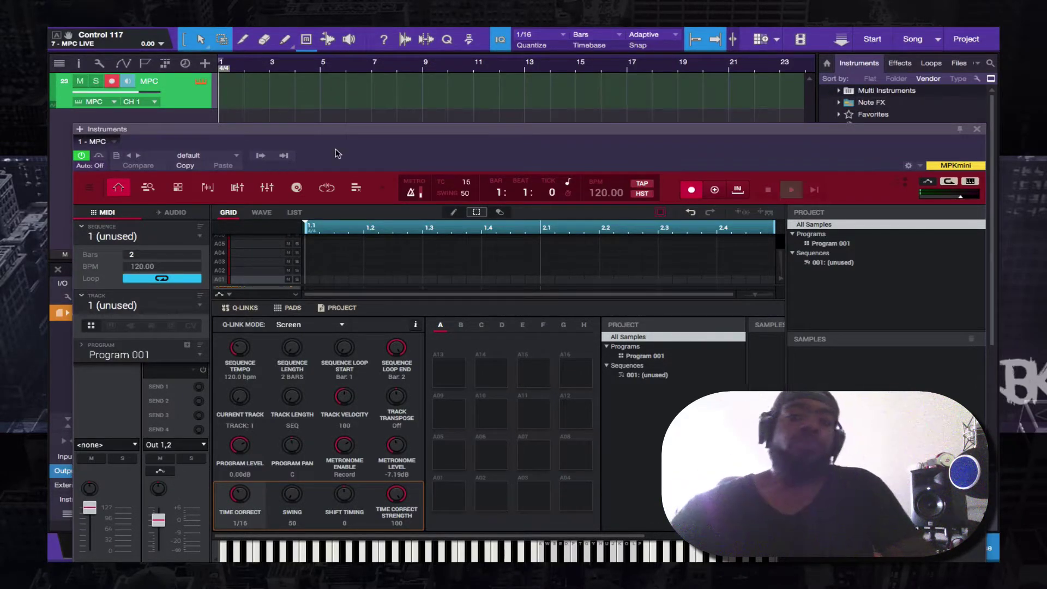
Step: Toggle record arming and monitoring on the MPC track, and record a short test clip with both enabled
{"action": "left_click", "coordinate": [113, 82]}
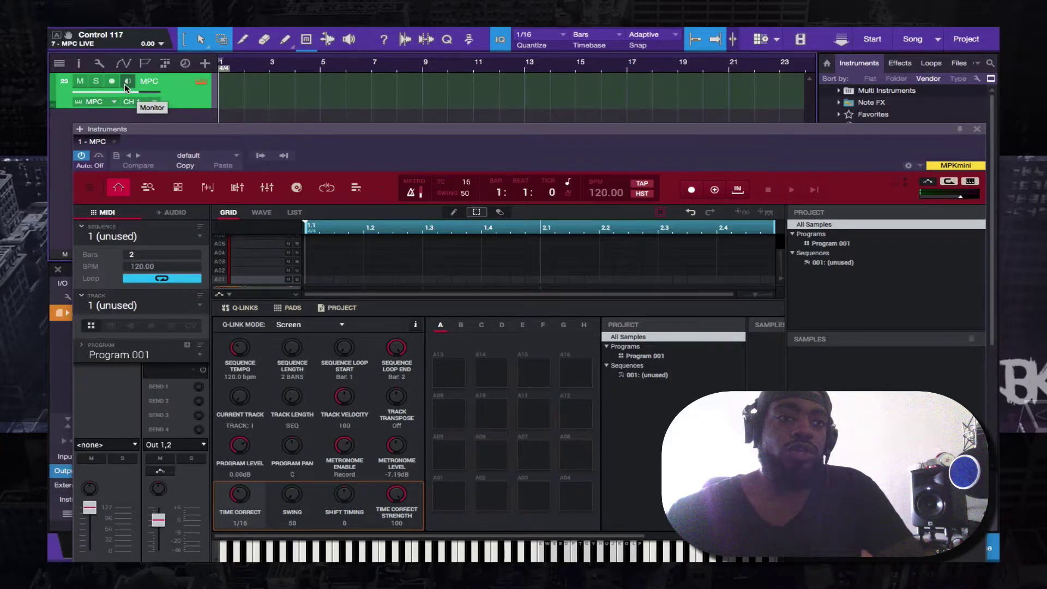
{"action": "left_click", "coordinate": [127, 83]}
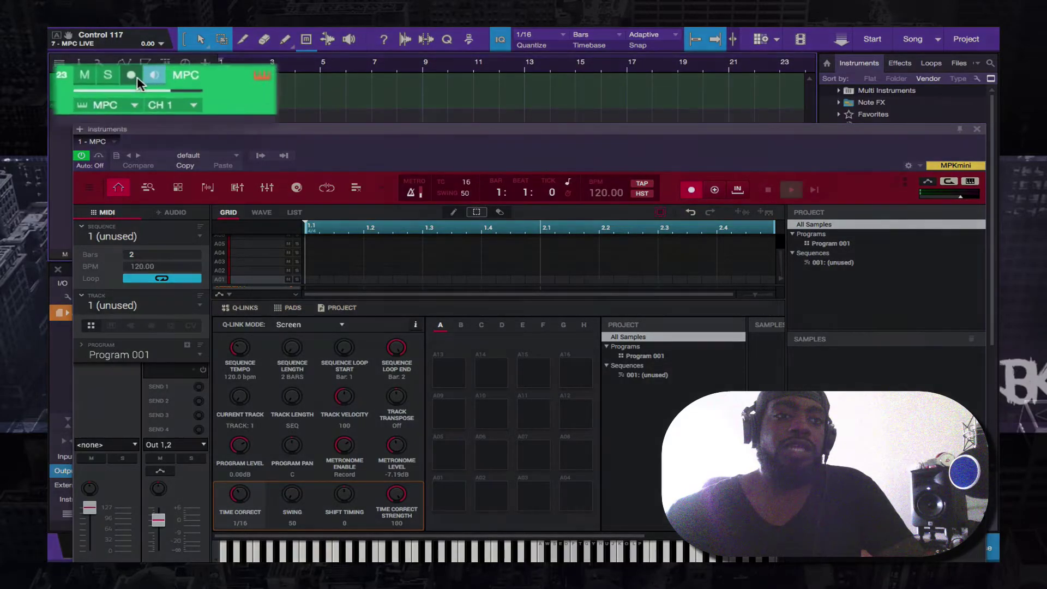
{"action": "left_click", "coordinate": [113, 82]}
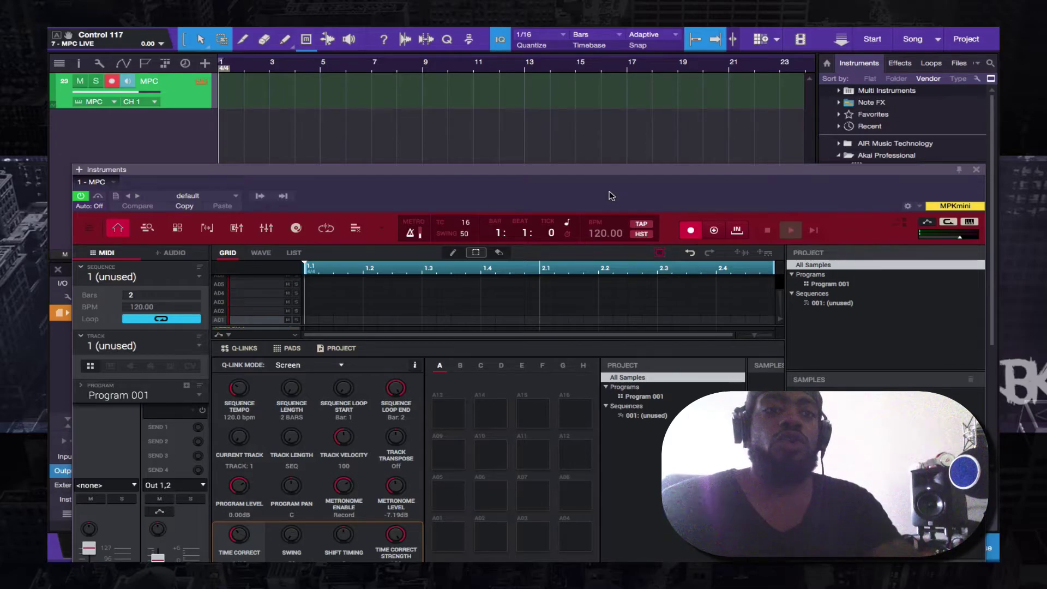
{"action": "key", "text": "space"}
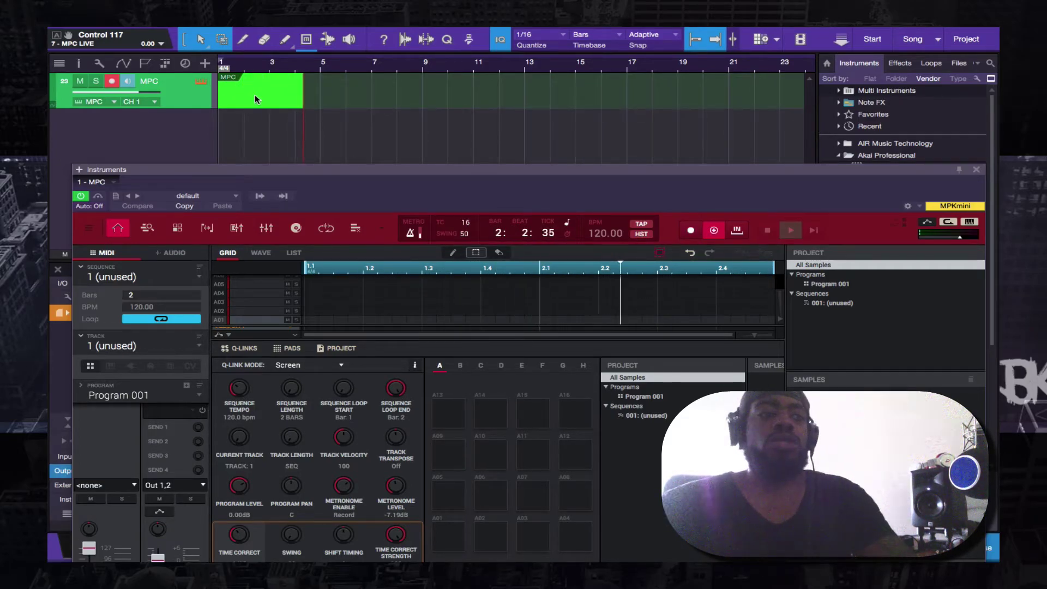
{"action": "key", "text": "space"}
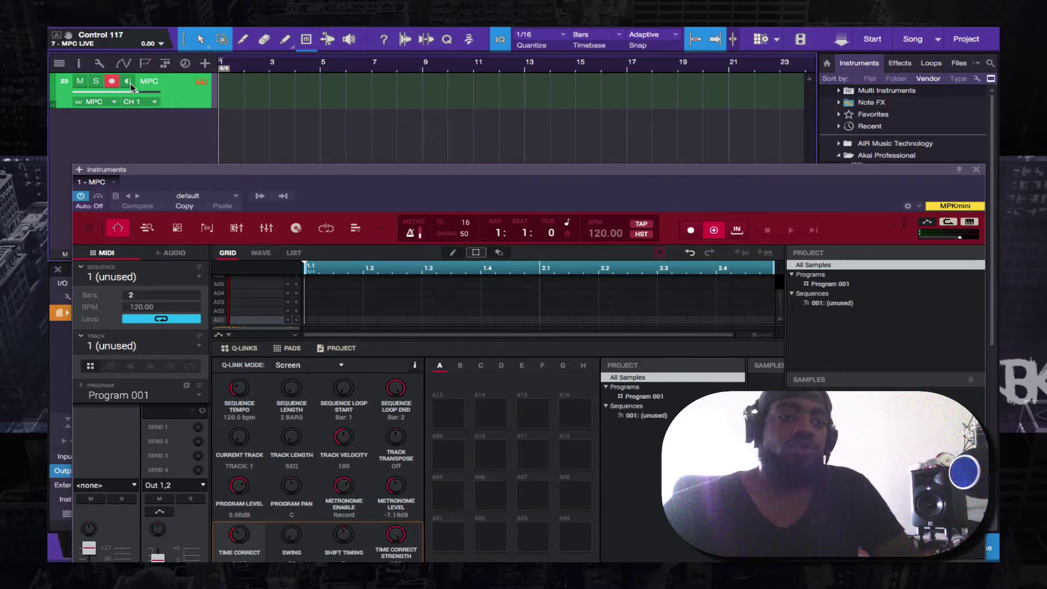
Step: Disarm the MPC track while leaving its monitoring on, and hide the browser to widen the arrangement
{"action": "left_click", "coordinate": [113, 82]}
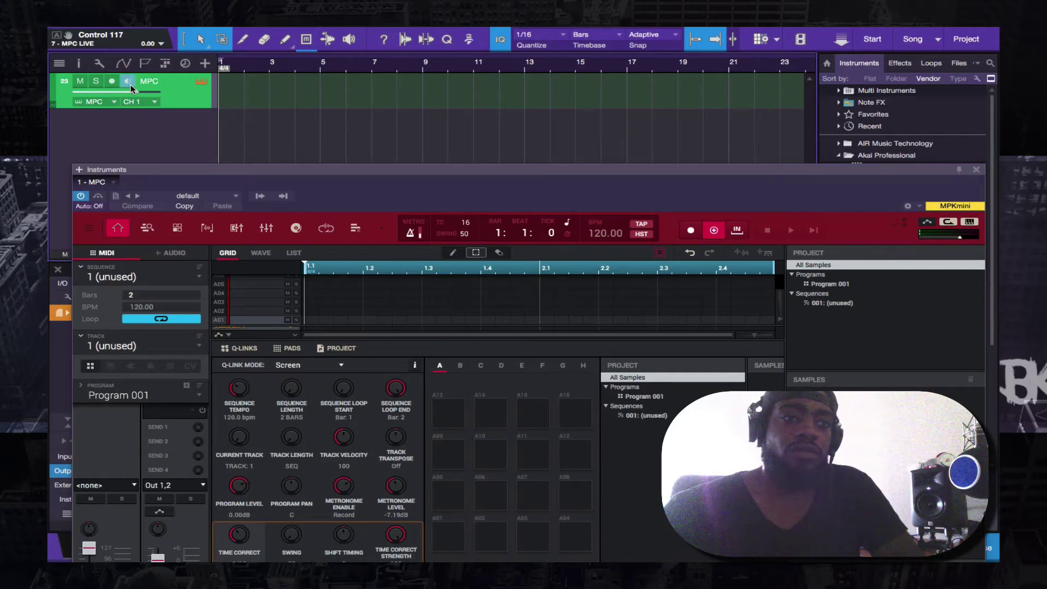
{"action": "left_click", "coordinate": [130, 84]}
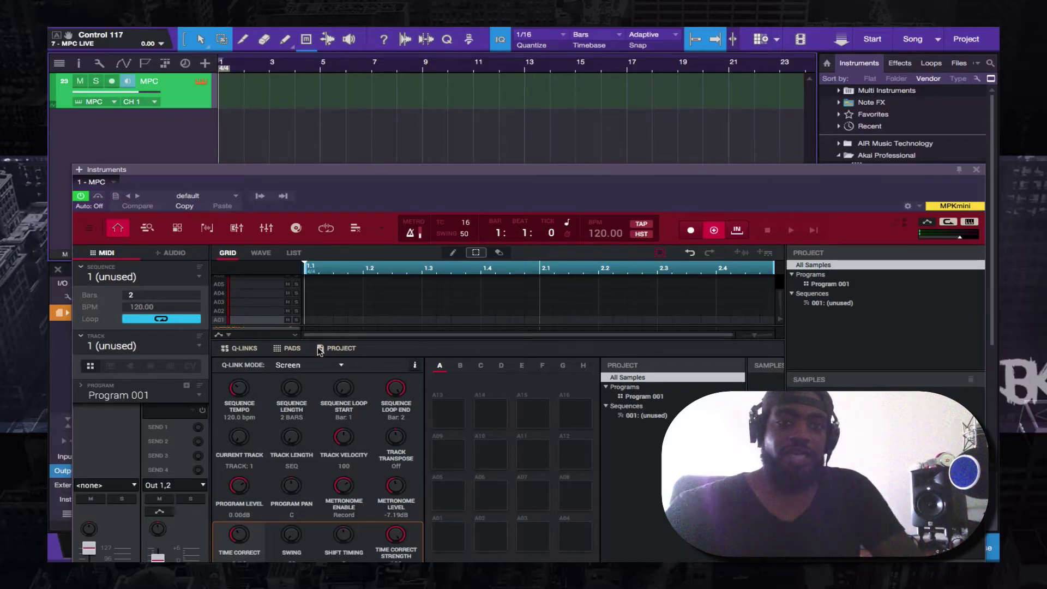
{"action": "key", "text": "F5"}
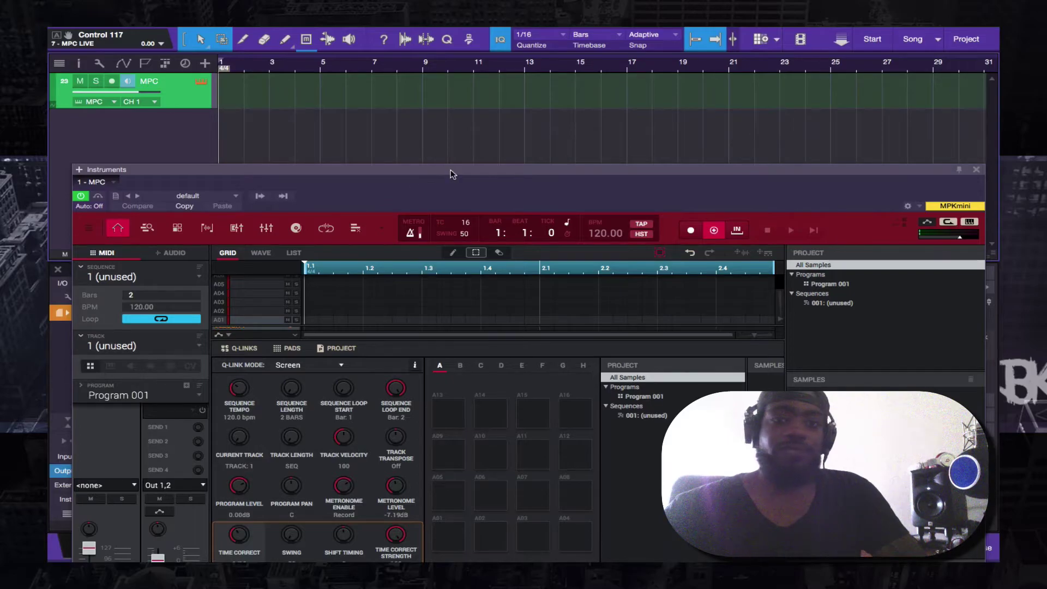
{"action": "left_click_drag", "start_coordinate": [481, 188], "coordinate": [480, 90]}
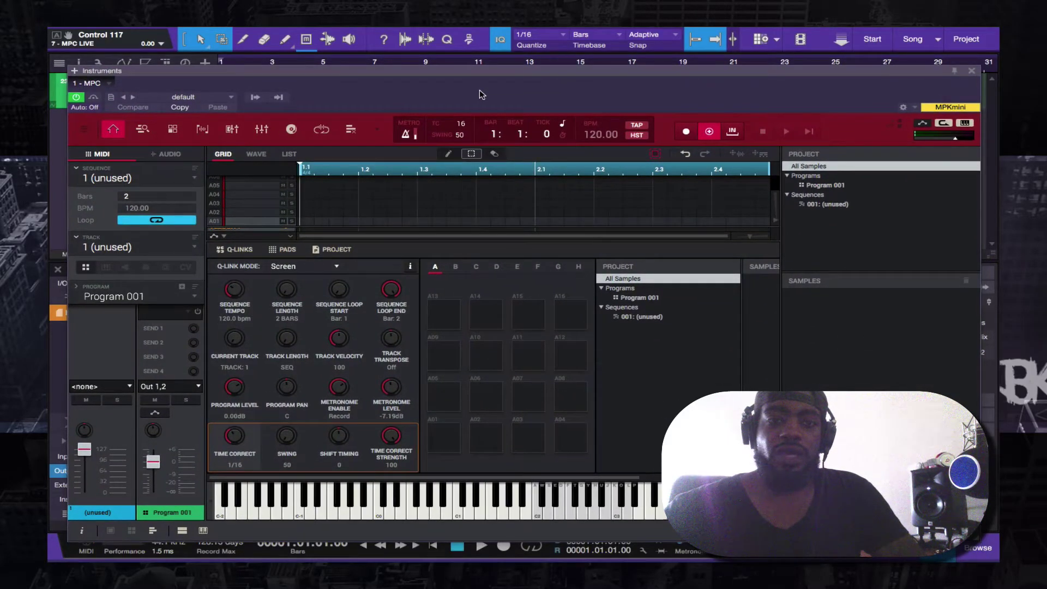
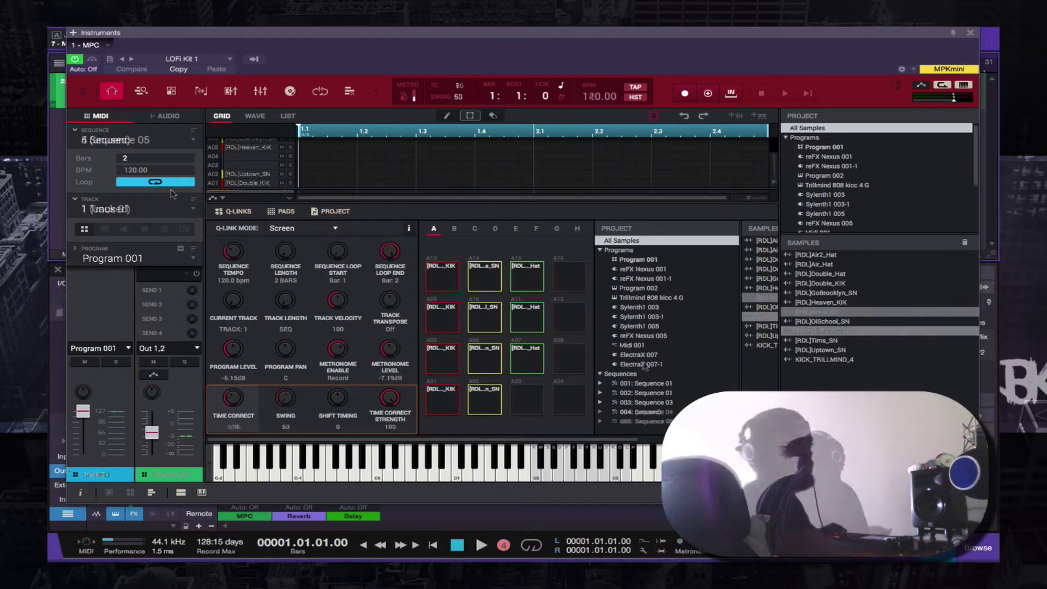
Step: Play the loaded MPC project from Sequence 05 to audition the beat
{"action": "key", "text": "space"}
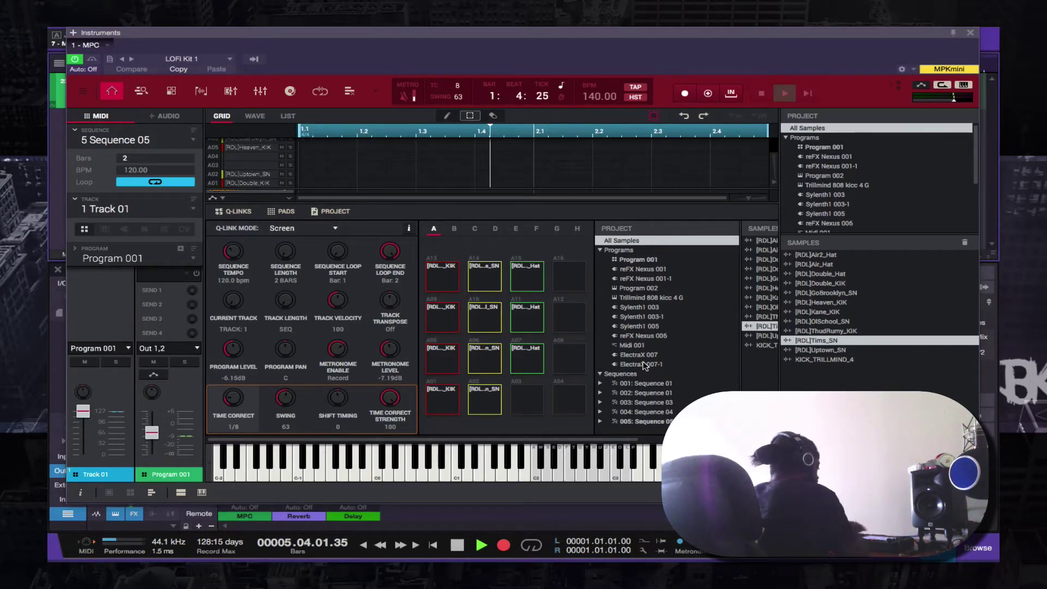
{"action": "key", "text": "o"}
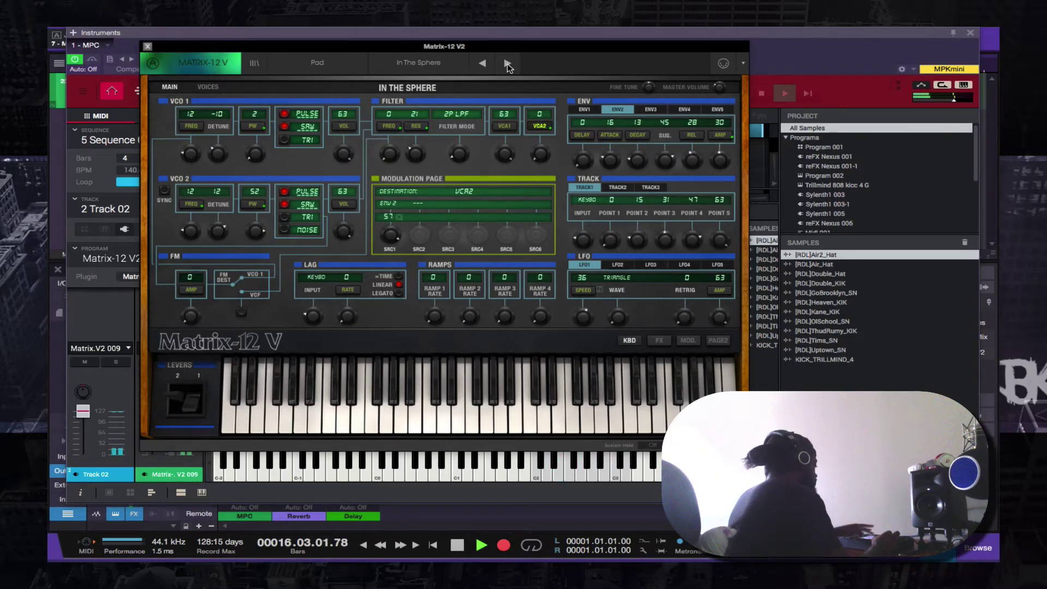
Step: Advance through Track 03 to Track 04, choose the King Commodore lead preset in its Matrix-12 V2 plugin, and close the synth window
{"action": "key", "text": "Down"}
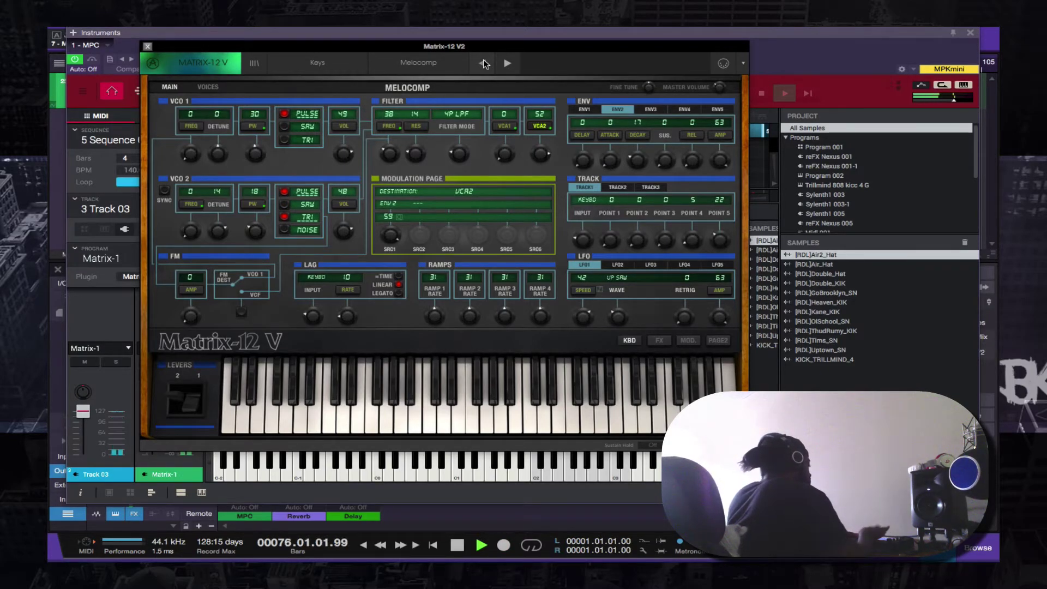
{"action": "key", "text": "Down"}
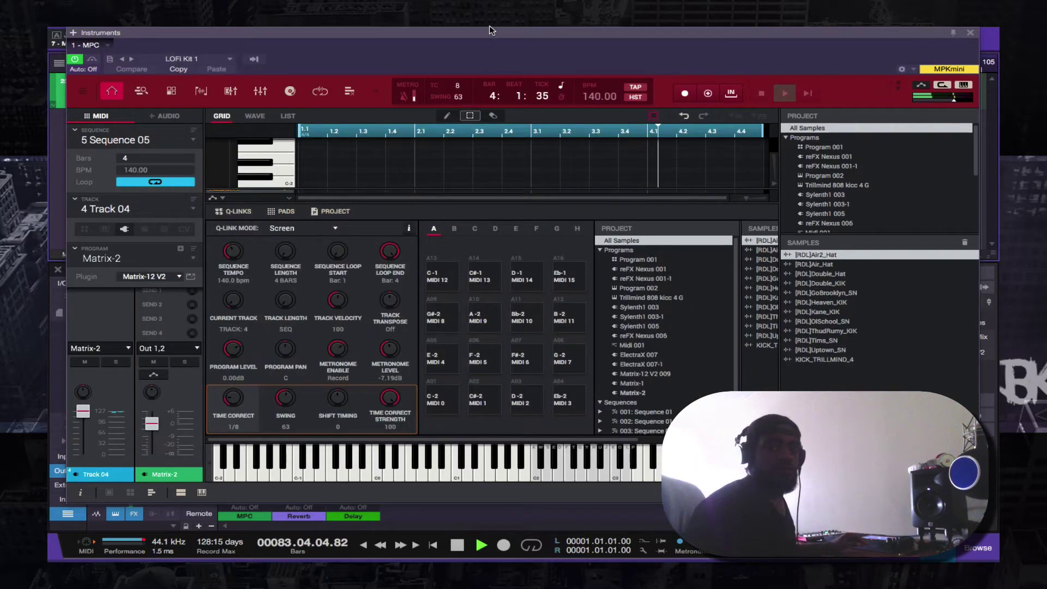
{"action": "left_click", "coordinate": [191, 278]}
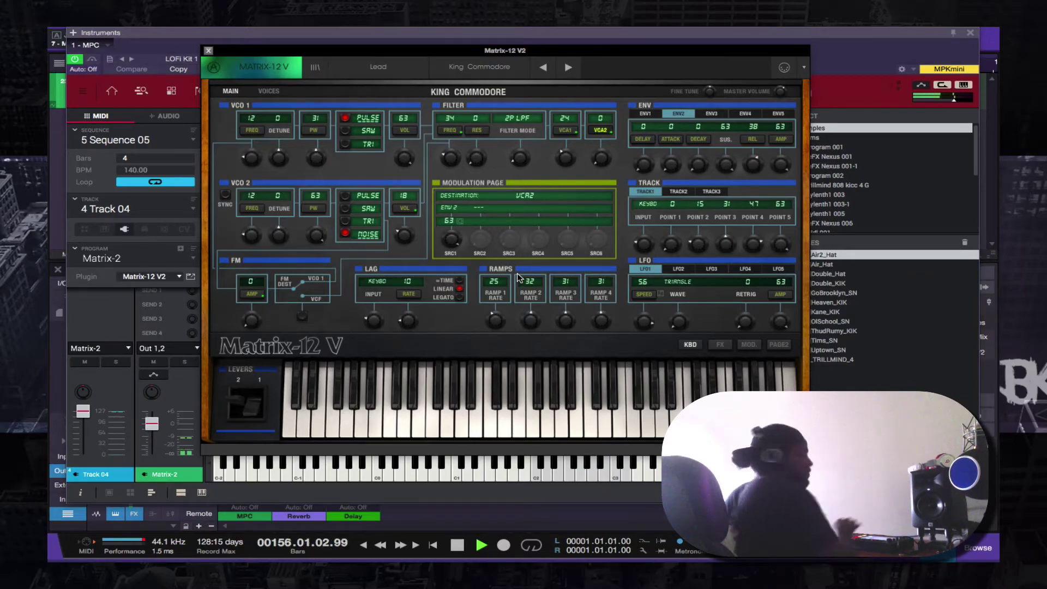
{"action": "left_click", "coordinate": [209, 50]}
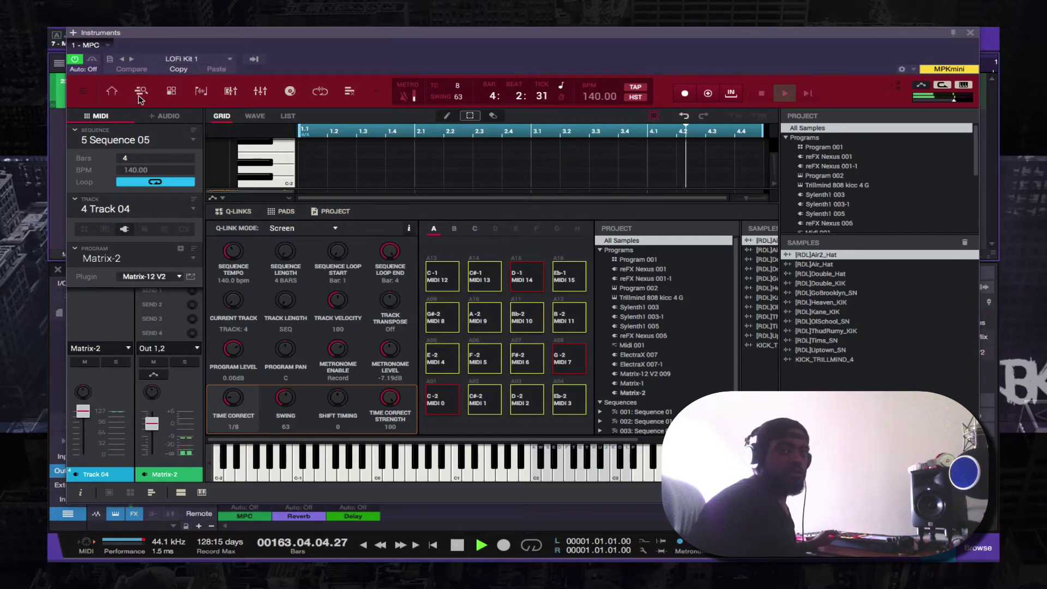
Step: Double the length of Sequence 05 to 8 bars and stop playback
{"action": "right_click", "coordinate": [133, 140]}
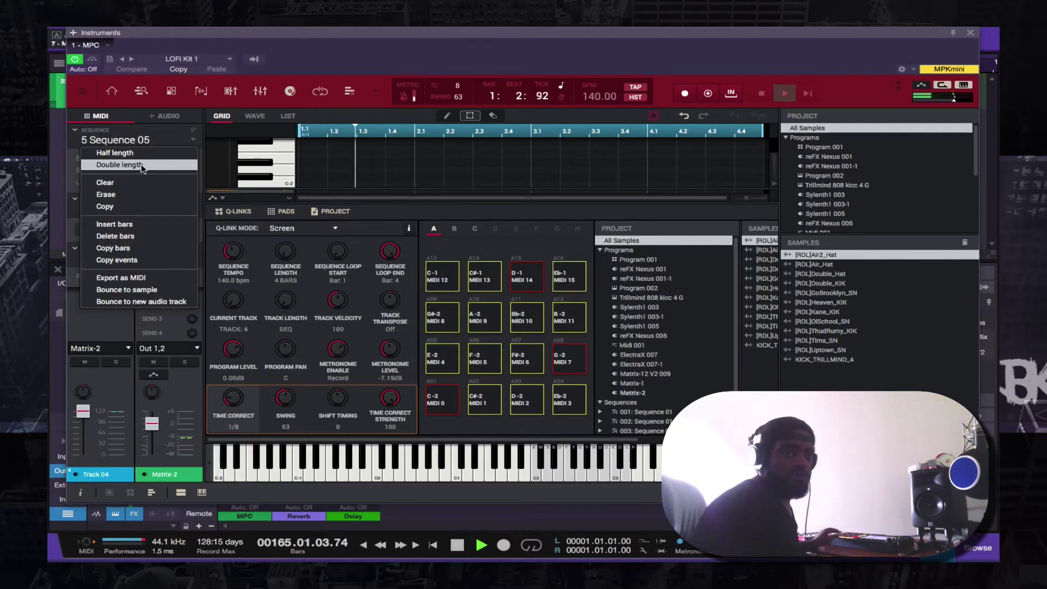
{"action": "left_click", "coordinate": [146, 162]}
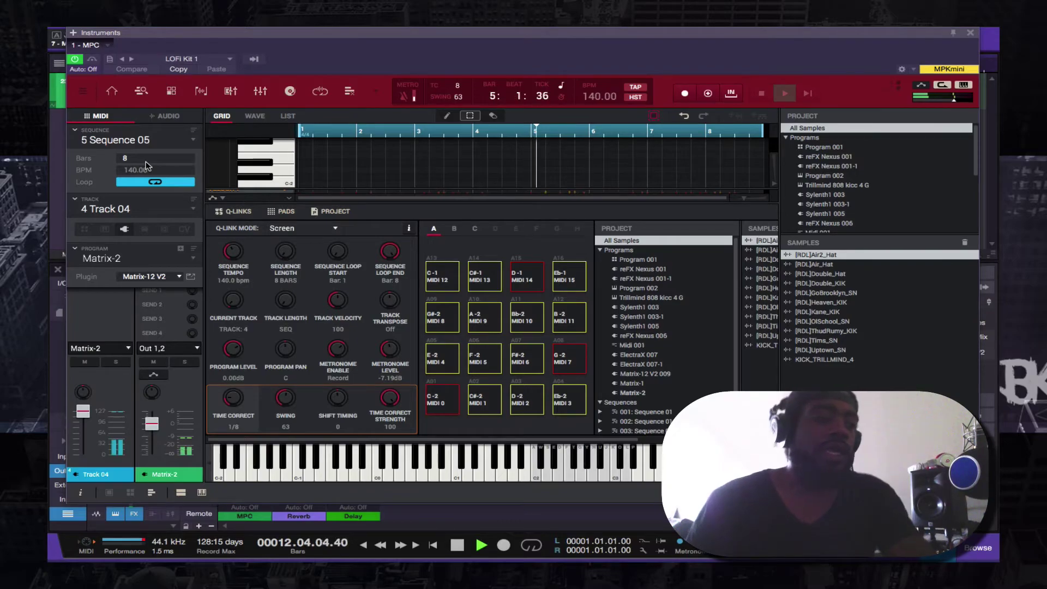
{"action": "key", "text": "space"}
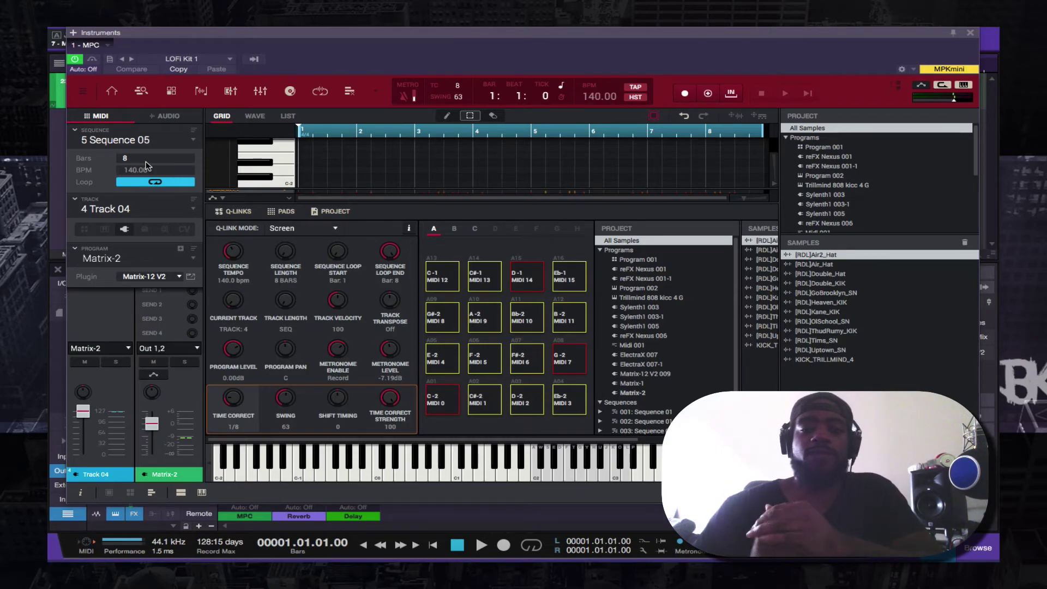
Step: Switch to Activity Monitor to examine the computer's memory usage, and return to Studio One
{"action": "mouse_move", "coordinate": [444, 546]}
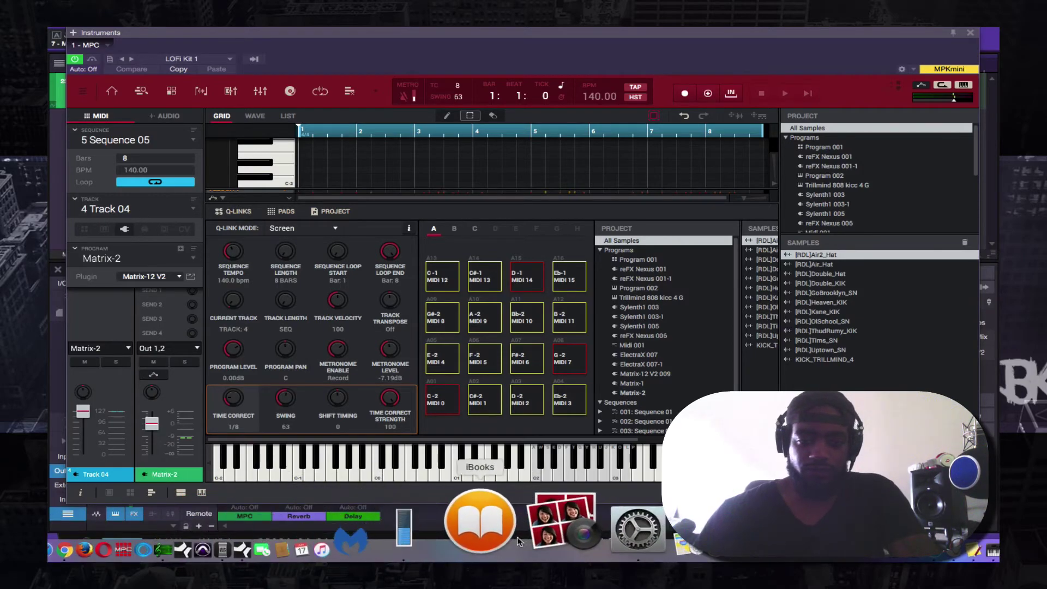
{"action": "left_click", "coordinate": [489, 534]}
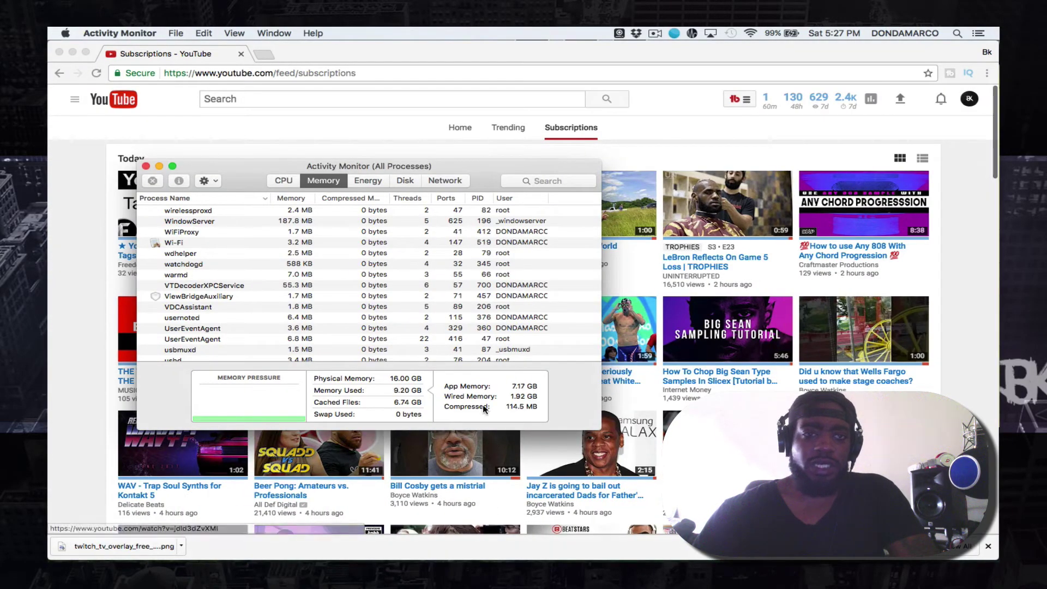
{"action": "mouse_move", "coordinate": [489, 398]}
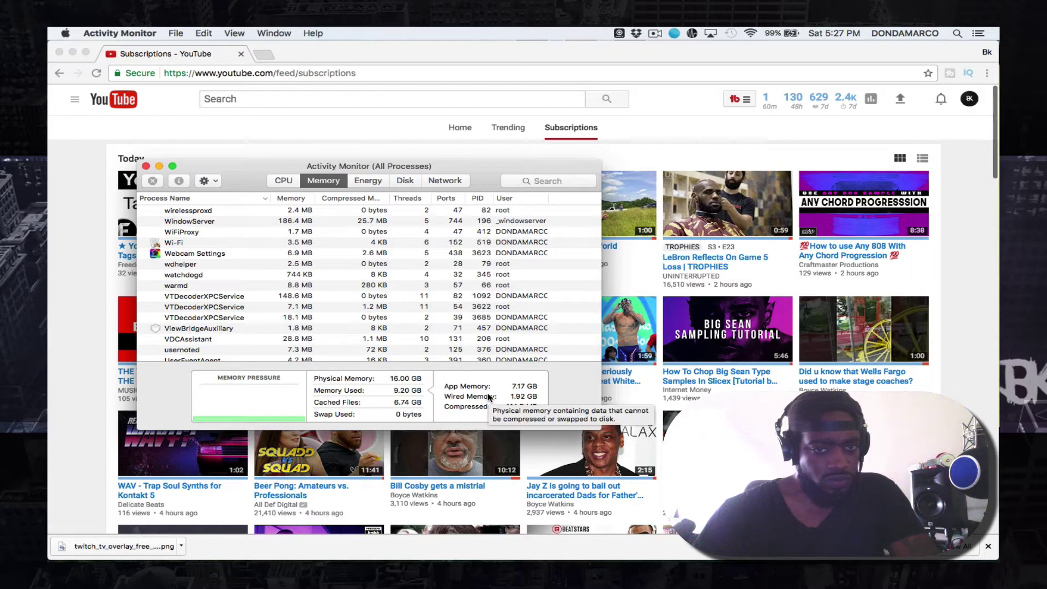
{"action": "key", "text": "super+Tab"}
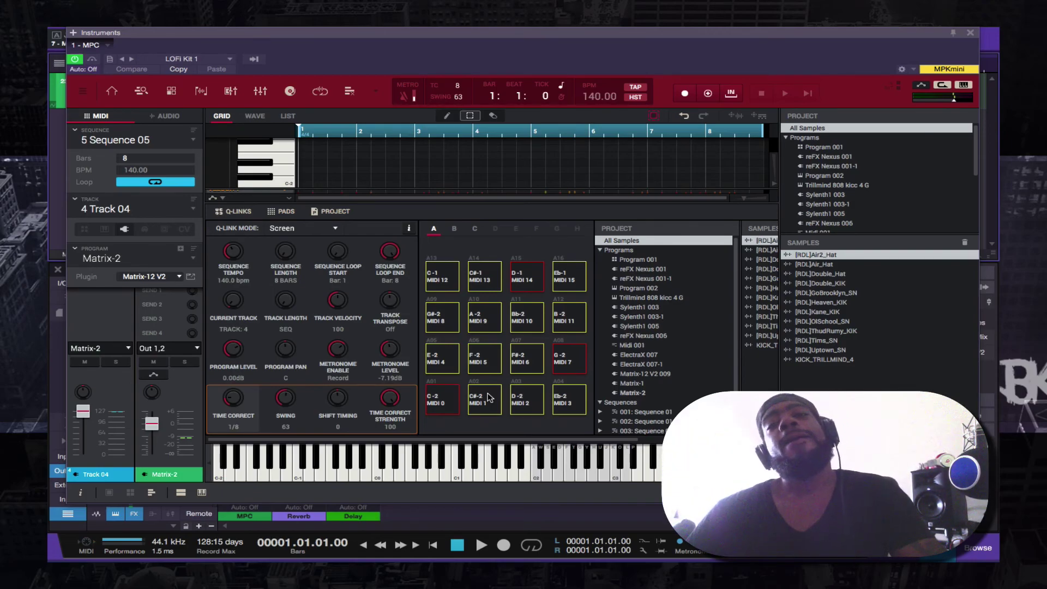
Step: Play Sequence 05 while toggling the mutes of Tracks 01 to 04 to audition different combinations, and stop with all tracks unmuted
{"action": "key", "text": "space"}
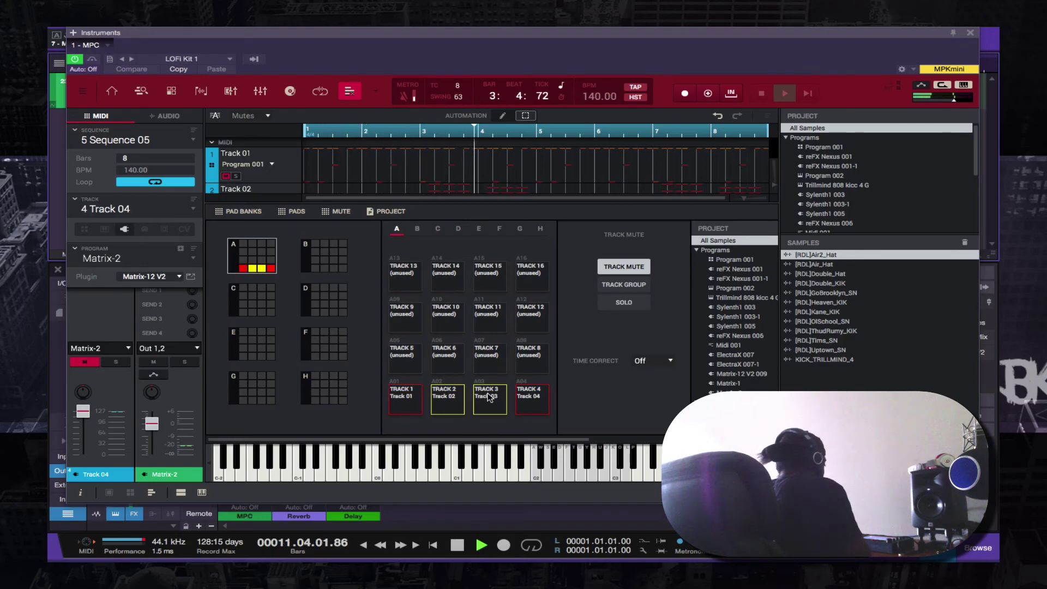
{"action": "left_click", "coordinate": [489, 397]}
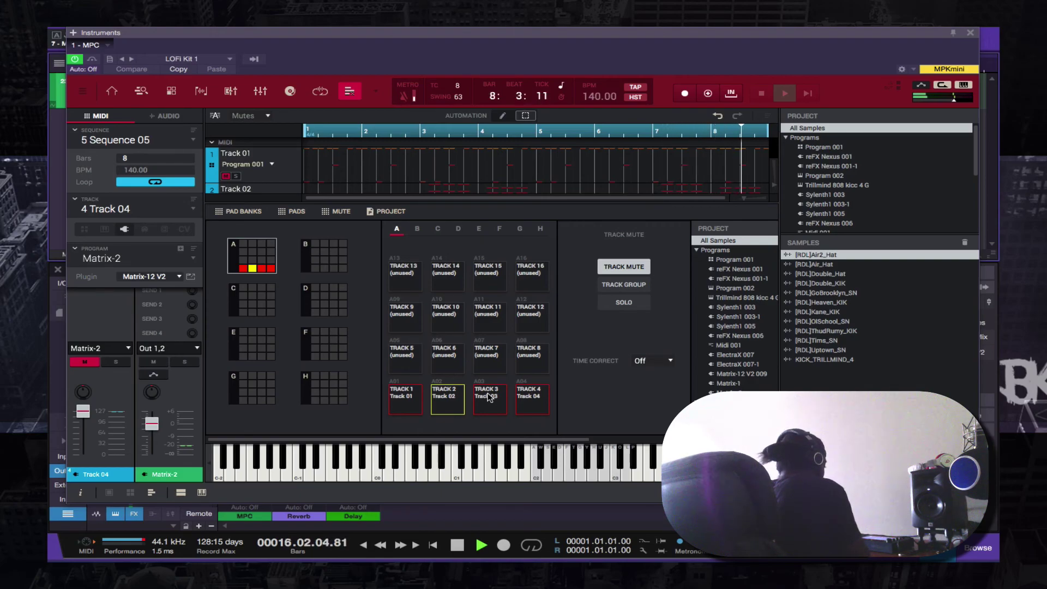
{"action": "left_click", "coordinate": [491, 397]}
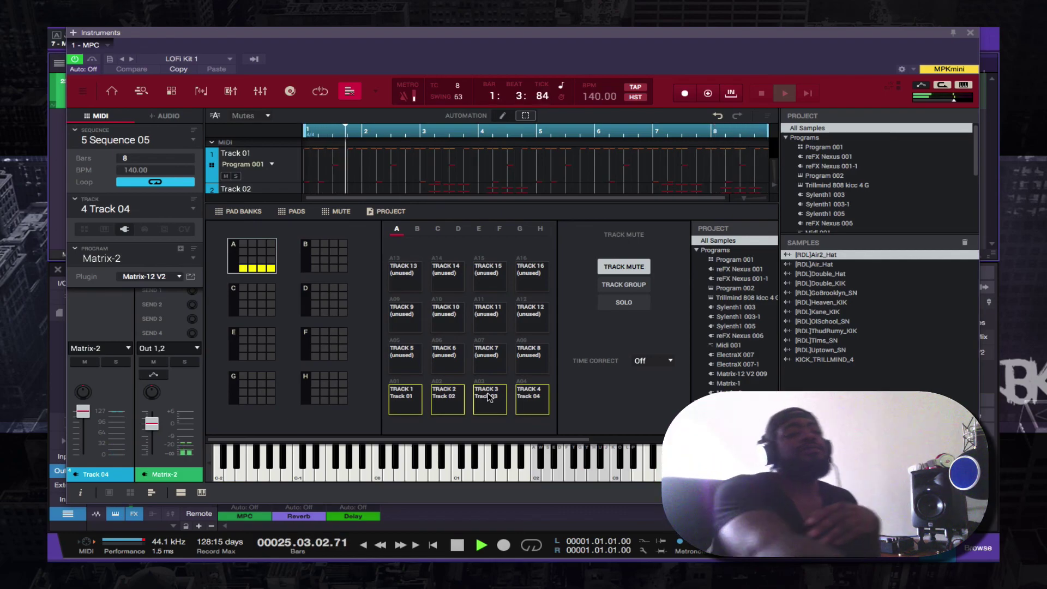
{"action": "key", "text": "space"}
Step: Save and close the song, and show the autosaved versions of today's song in the recent files
{"action": "key", "text": "ctrl+s"}
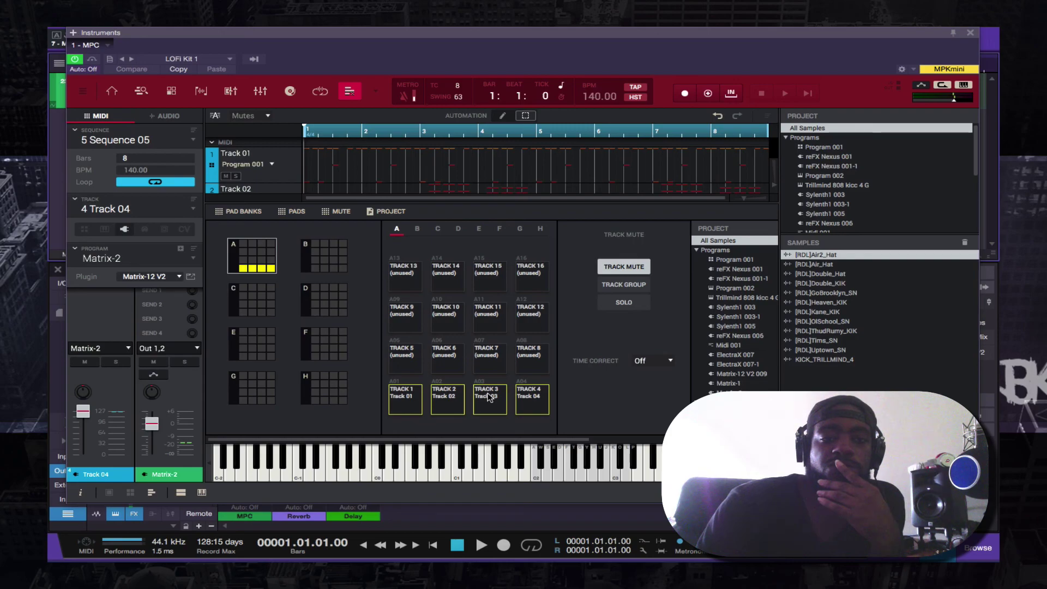
{"action": "key", "text": "super+w"}
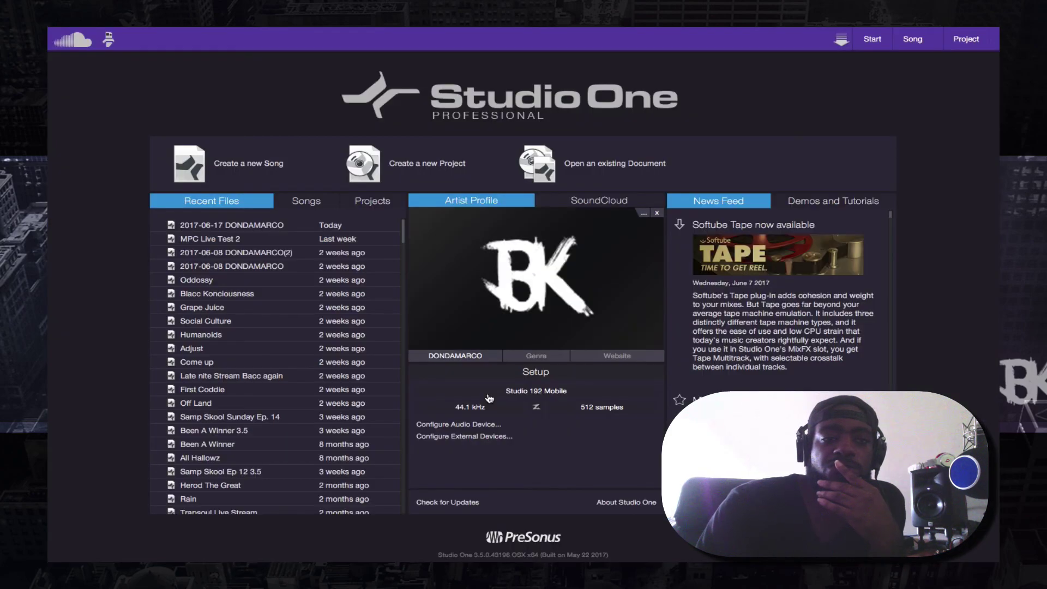
{"action": "right_click", "coordinate": [267, 226]}
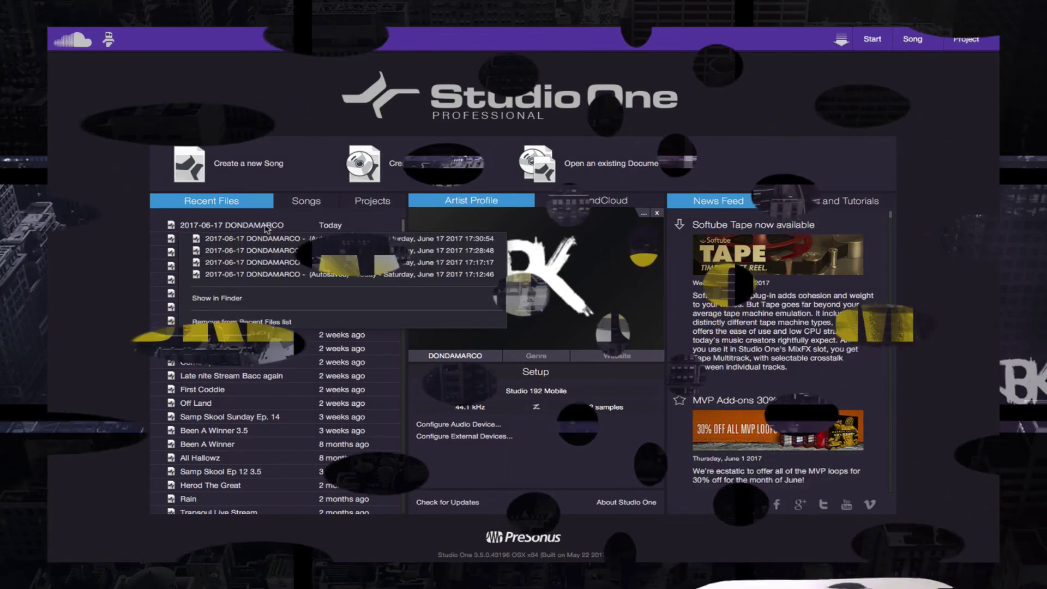